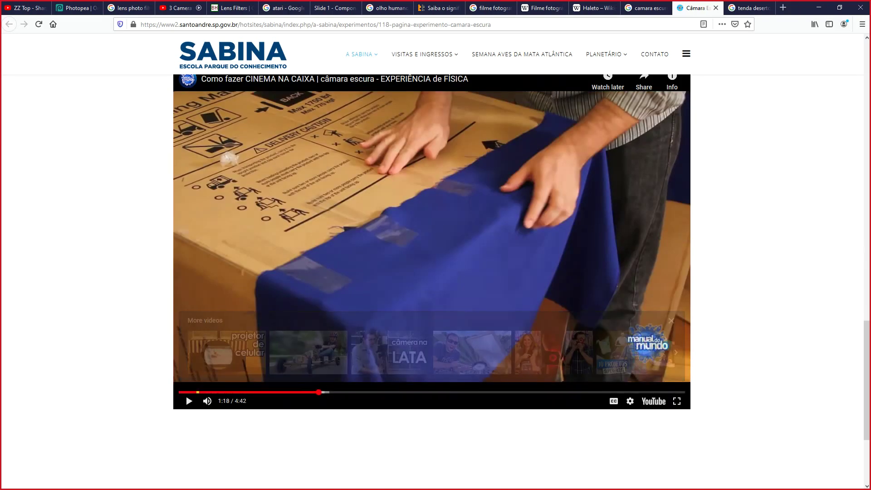
Play the "CINEMA NA CAIXA" video in short stretches from 1:18 and pause it at 1:34, on the image projected inside the box
click(319, 392)
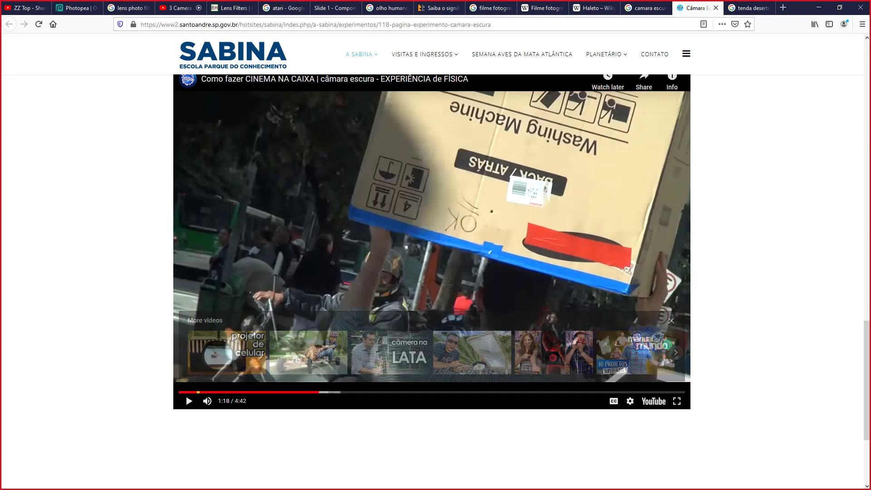
key(Right)
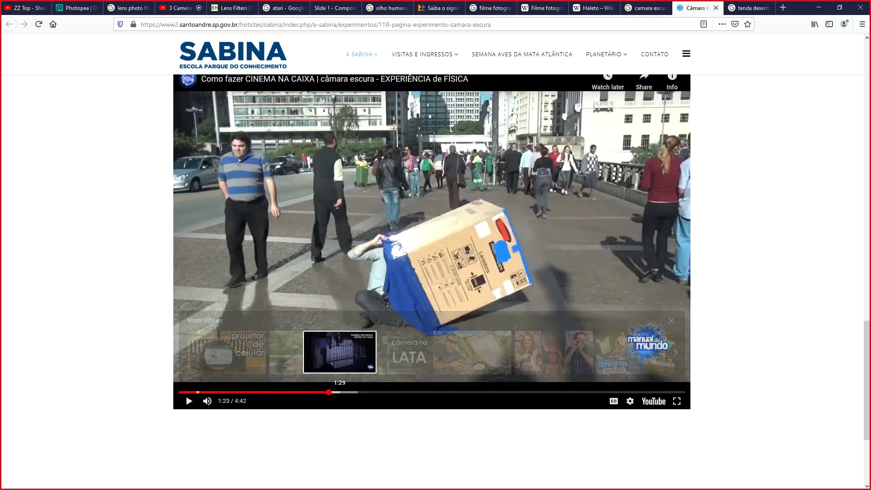
key(space)
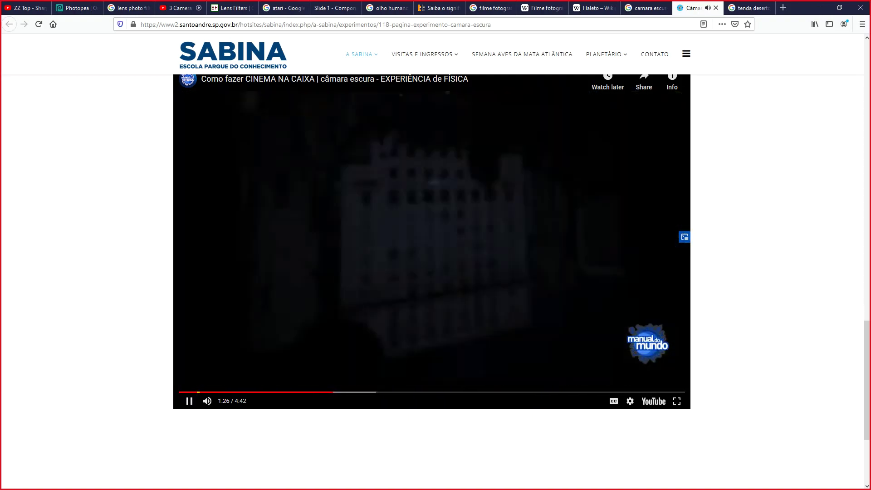
key(space)
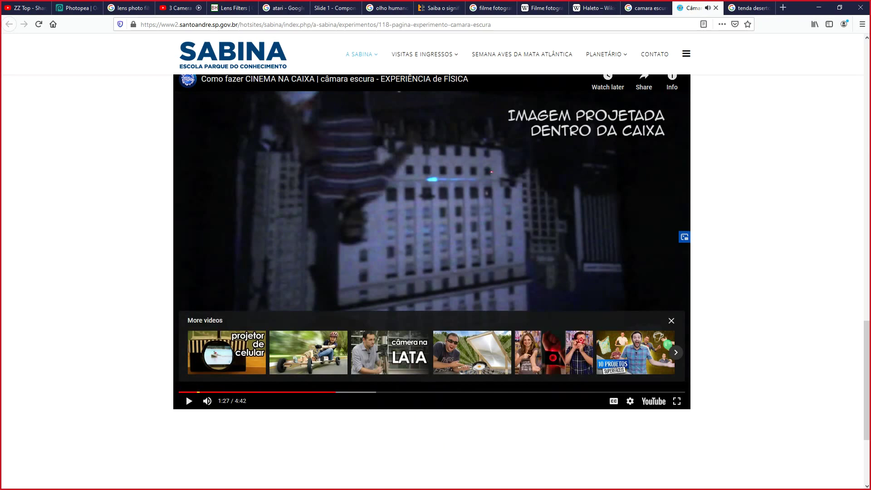
key(space)
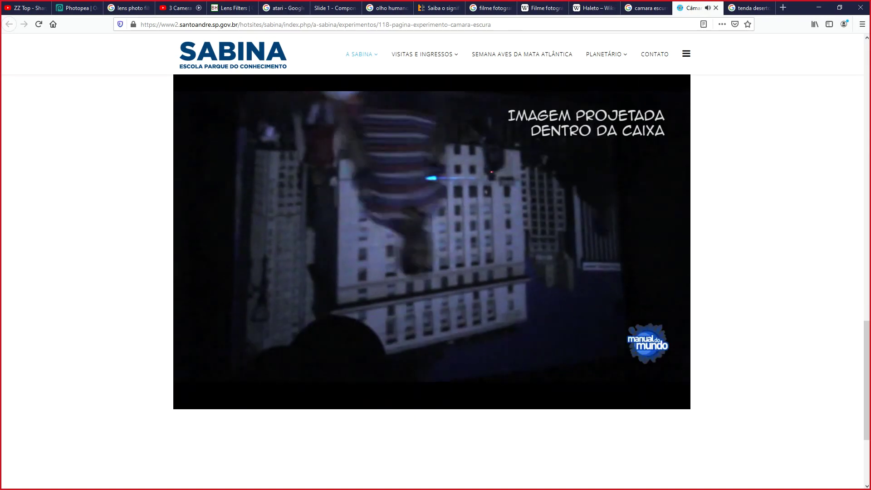
key(space)
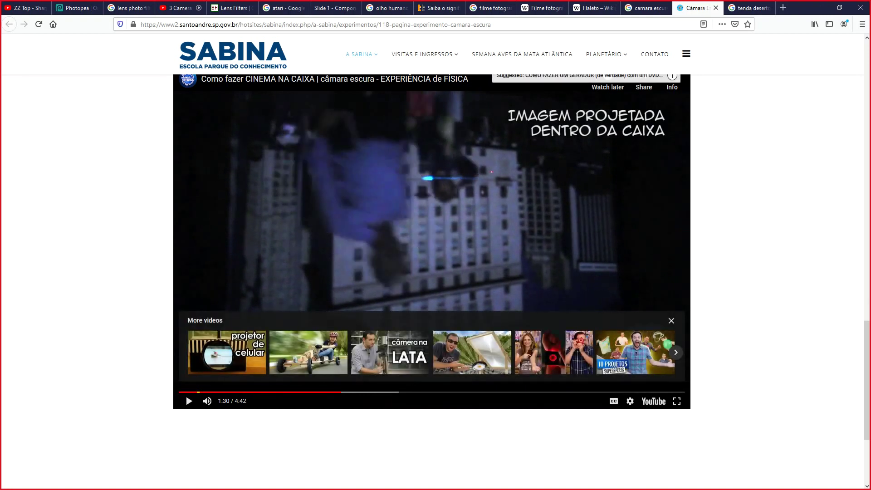
key(space)
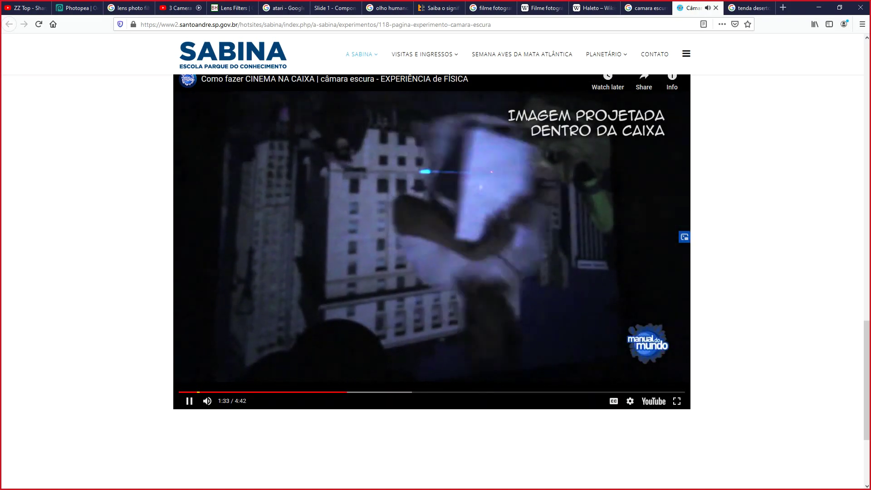
key(space)
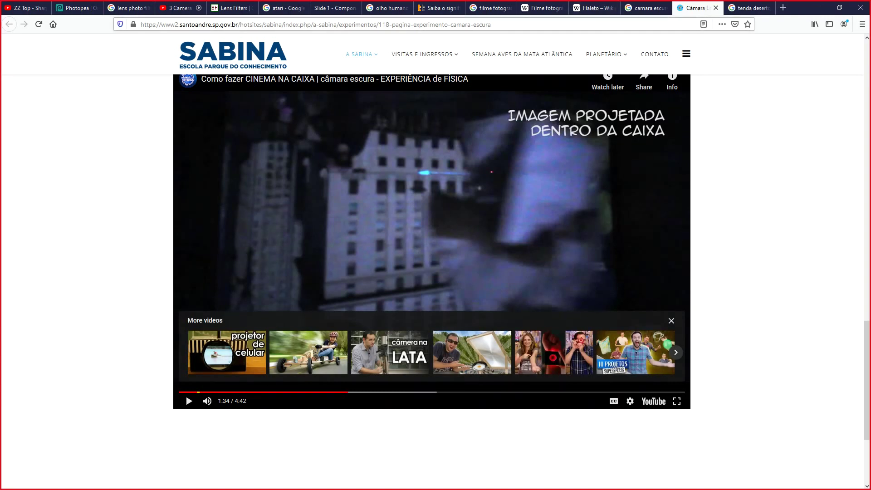
click(592, 8)
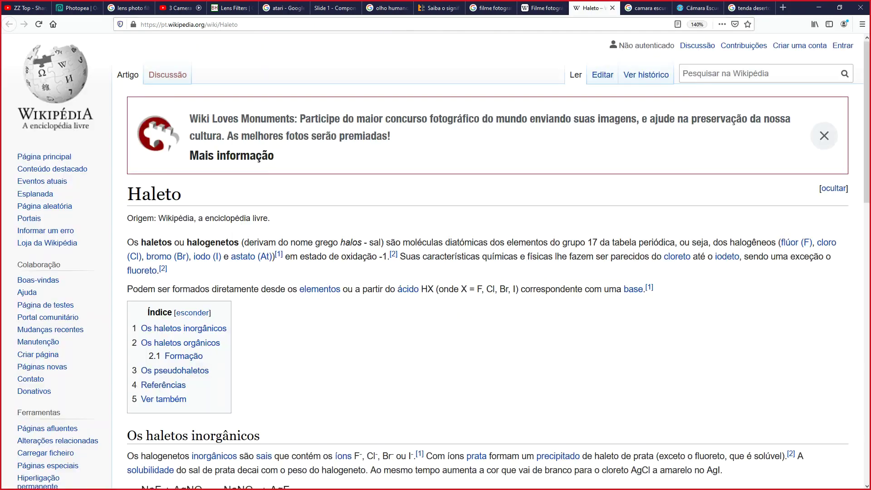
click(543, 7)
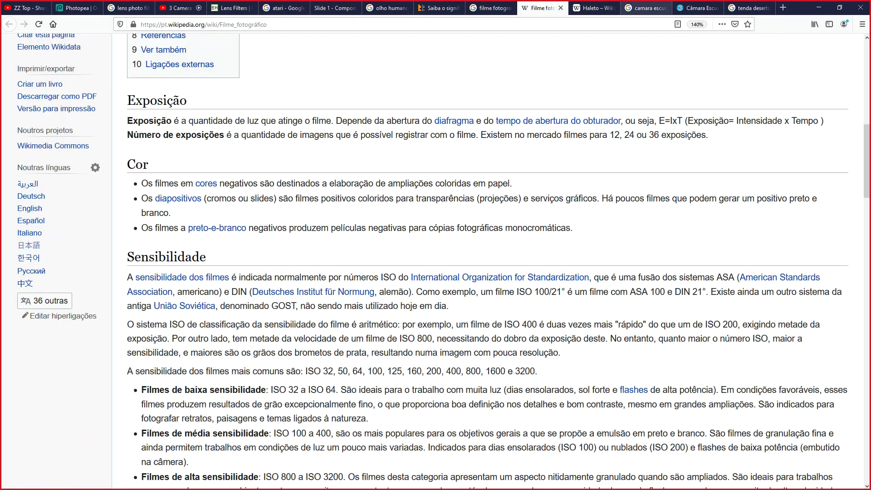
click(696, 8)
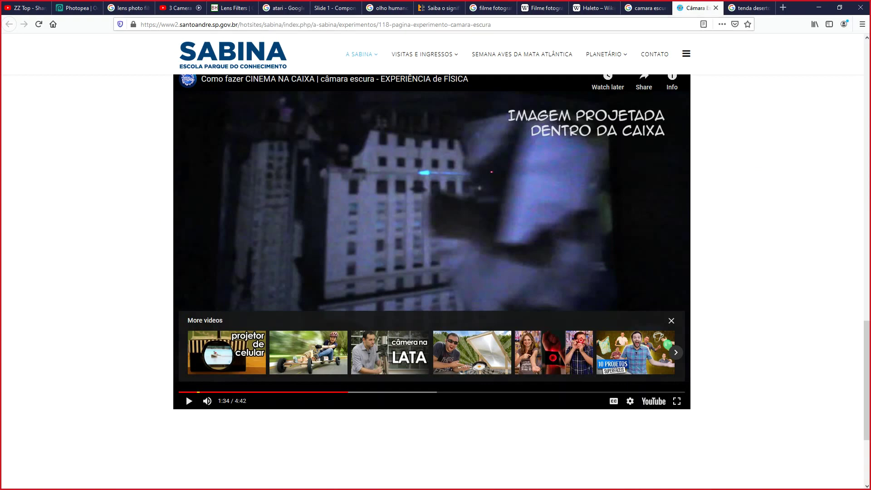
Skip ahead in the "CINEMA NA CAIXA" video to the explanation inside the cardboard box and pause it at 2:11
click(403, 392)
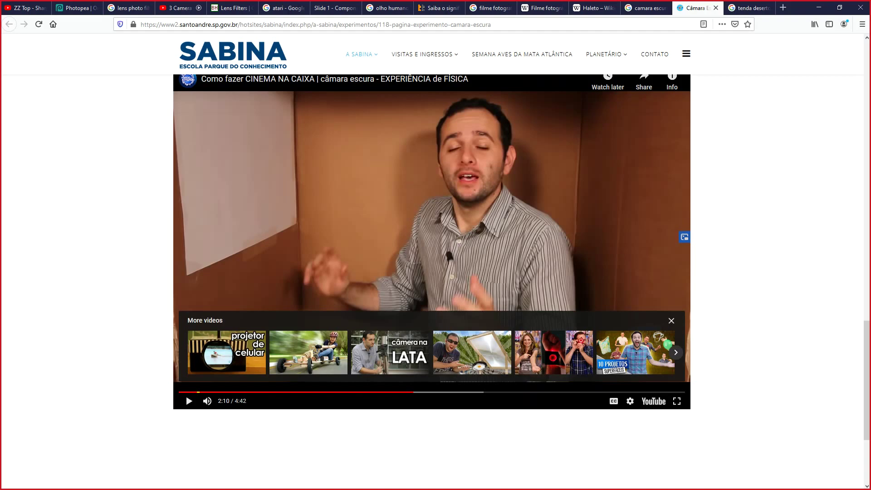
key(space)
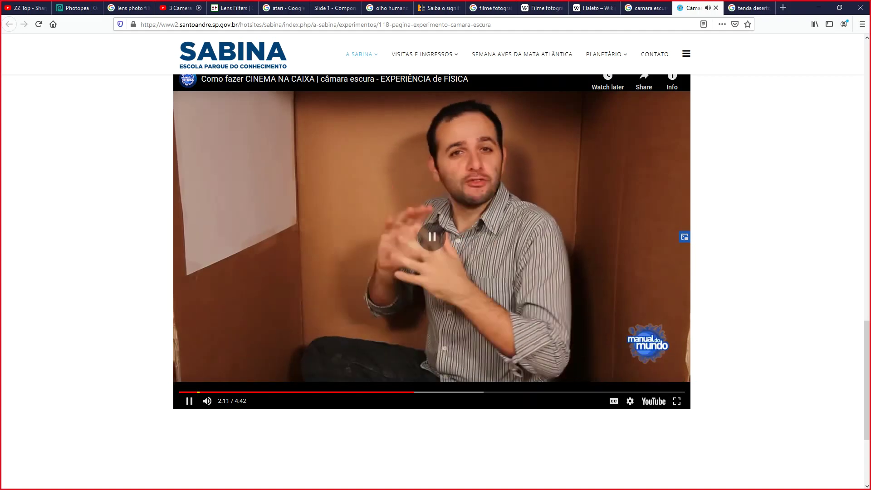
key(space)
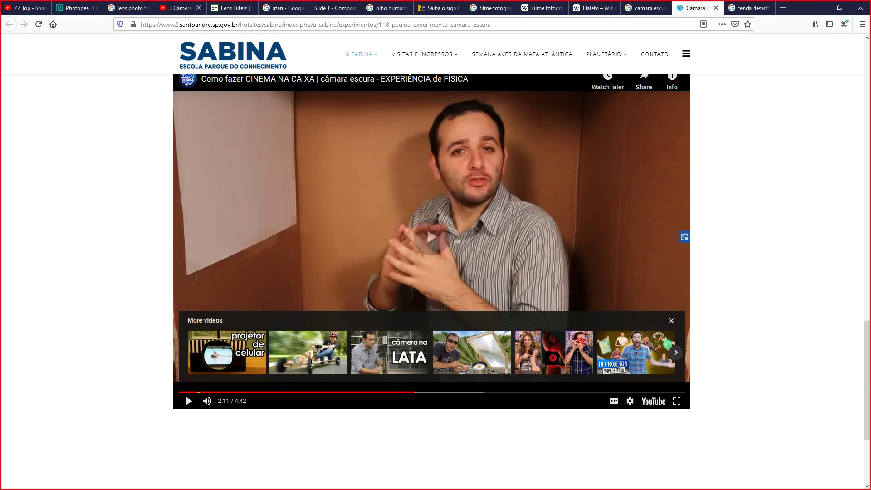
Review the camera components PDF from the eye and camera comparison through the camera diagram to the direct and reflex viewfinder slides
key(ctrl+Tab)
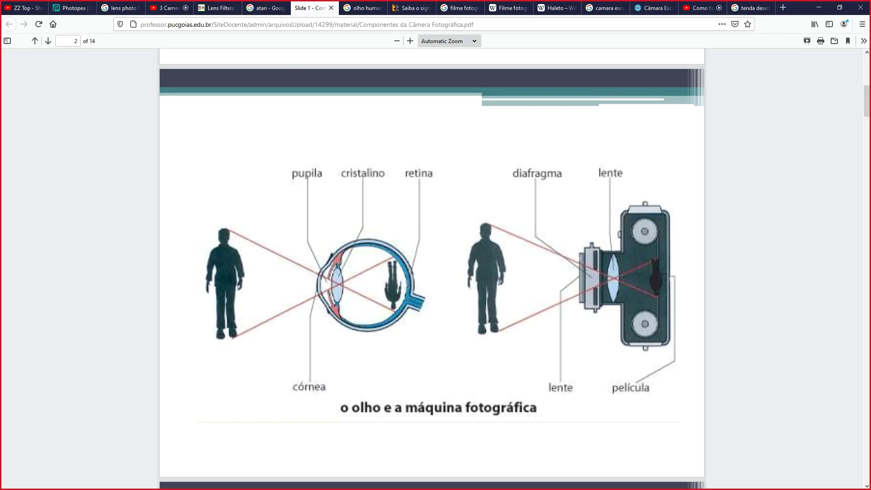
scroll(432, 267, down, 10)
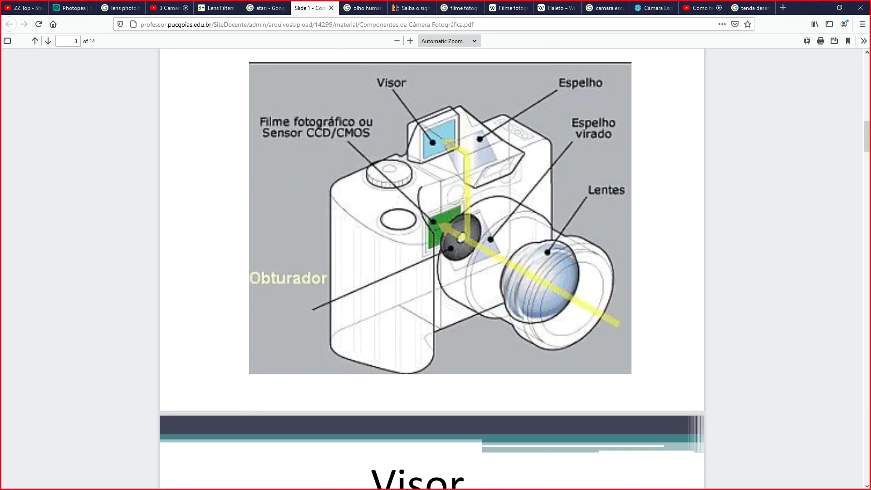
scroll(432, 268, down, 8)
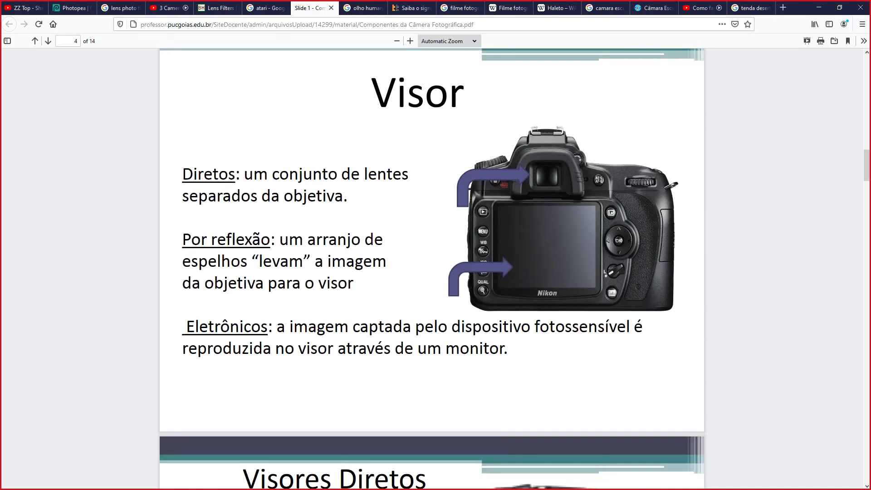
scroll(432, 268, down, 10)
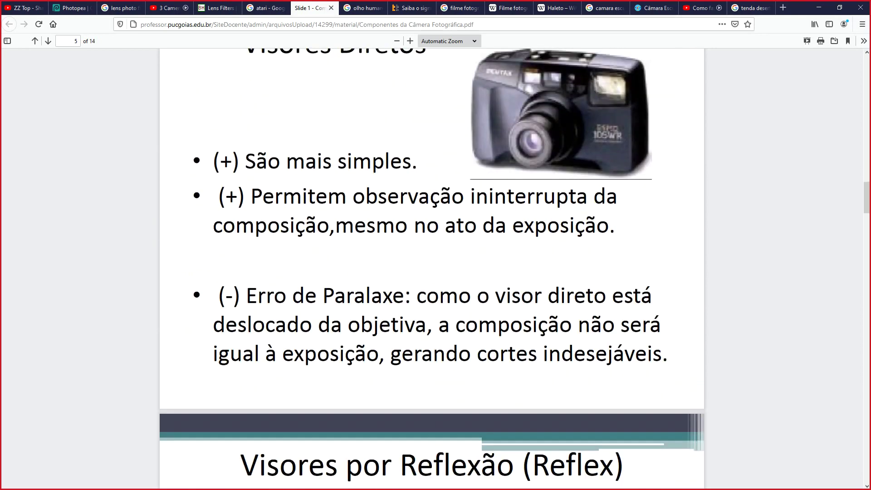
scroll(432, 268, down, 4)
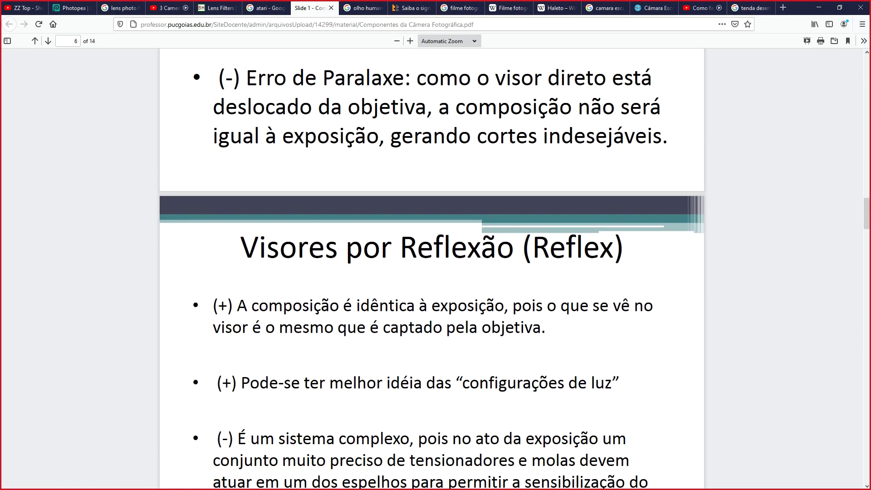
scroll(431, 267, up, 4)
Search Google for "diafragma camera" in place of the atari results and open the supercamera.com.br diaphragm photo among the image results
click(363, 8)
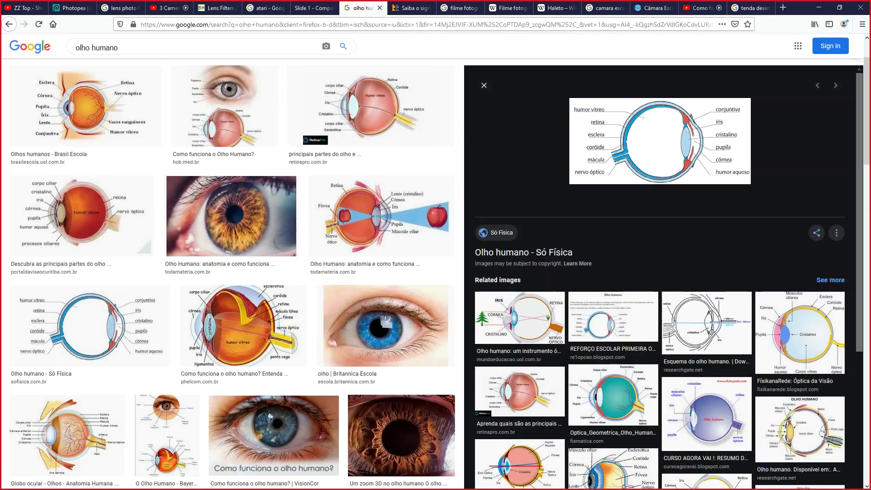
click(268, 8)
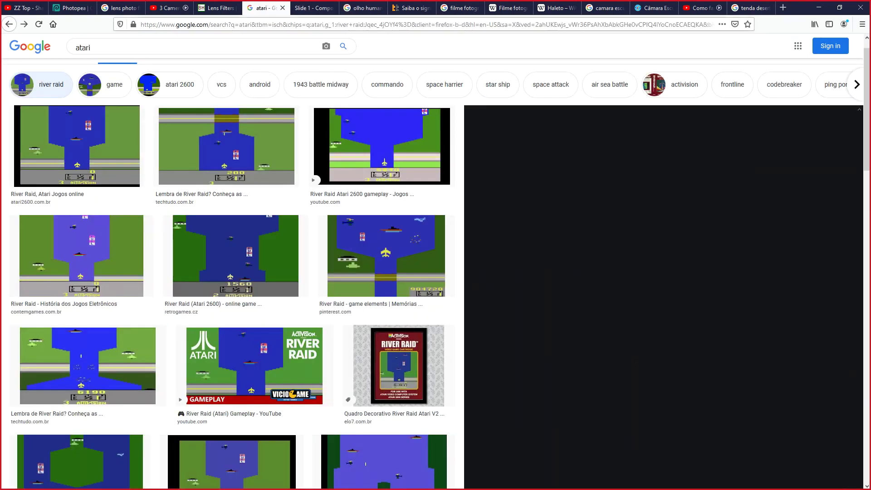
click(272, 24)
text(diaf)
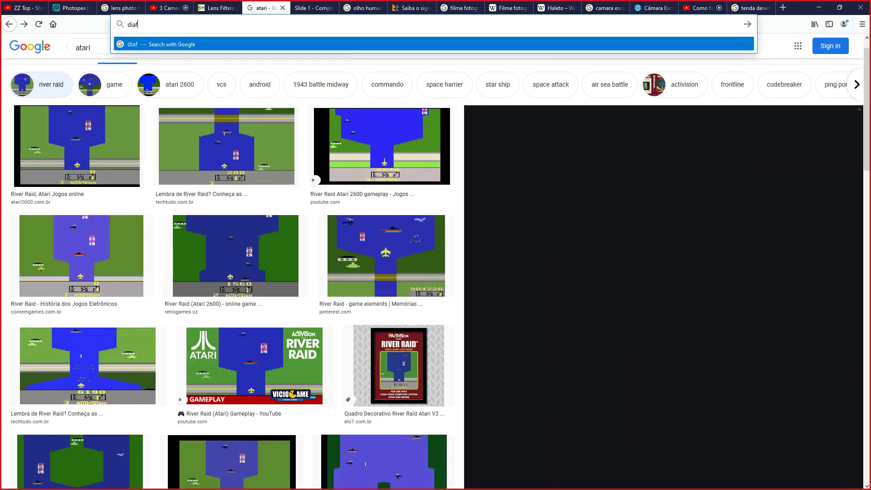
text(ragma camera)
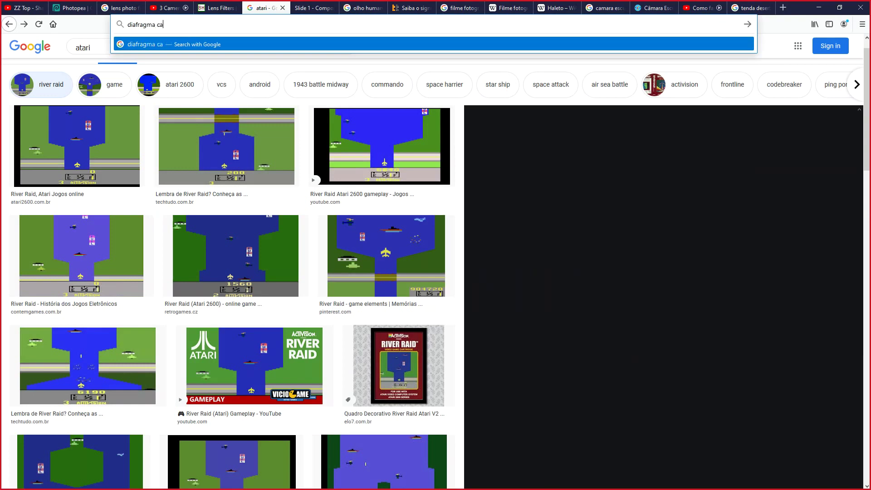
key(Return)
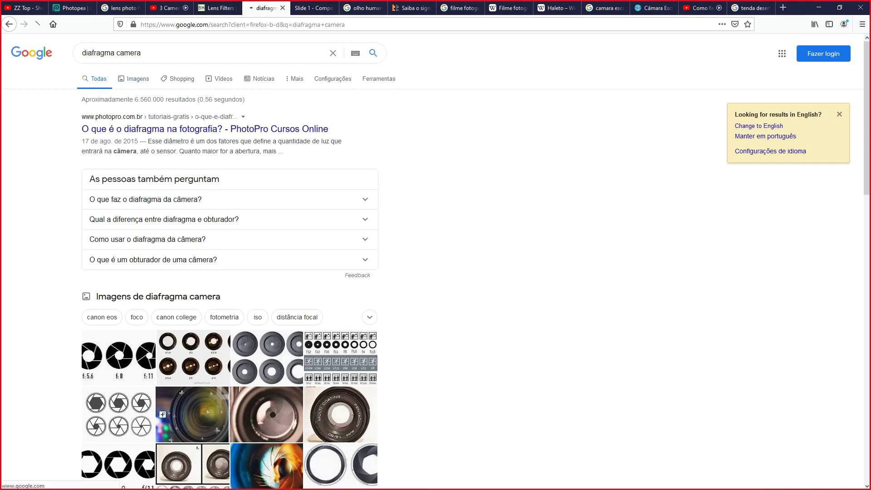
click(193, 465)
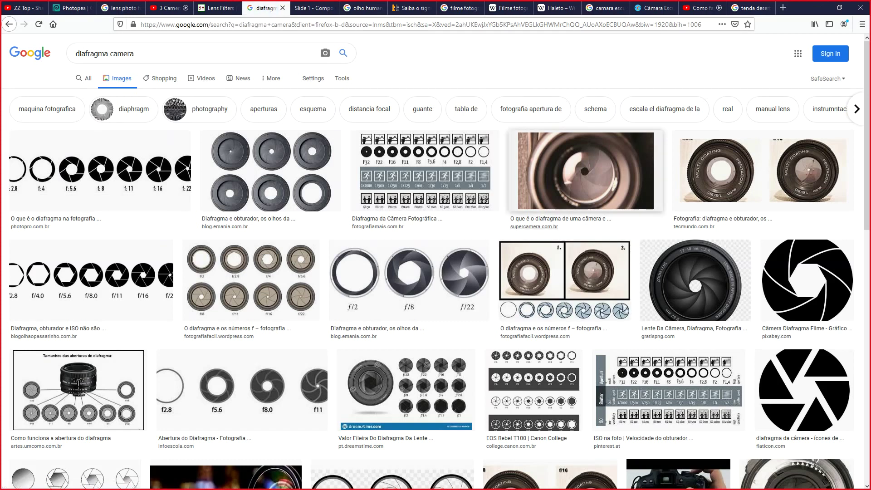
click(585, 170)
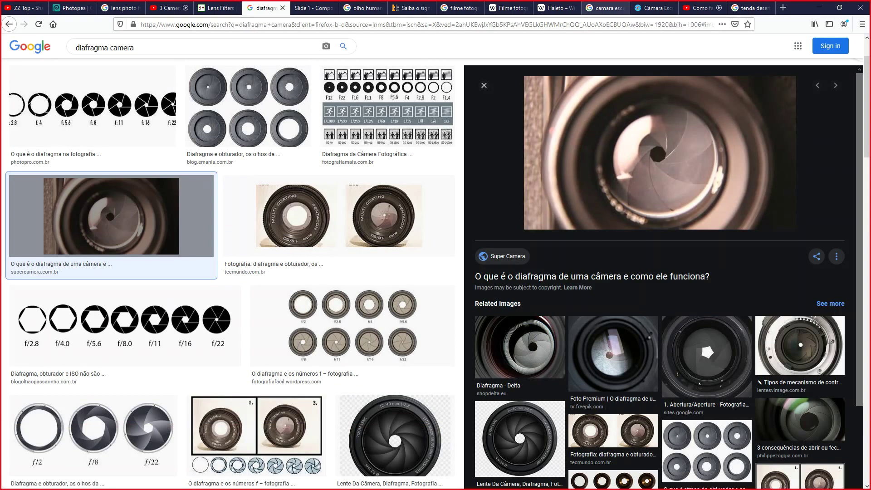
Return to the "CINEMA NA CAIXA" video, play the light-ray explanation with the guitar, and advance to the projected image at 3:55
click(701, 8)
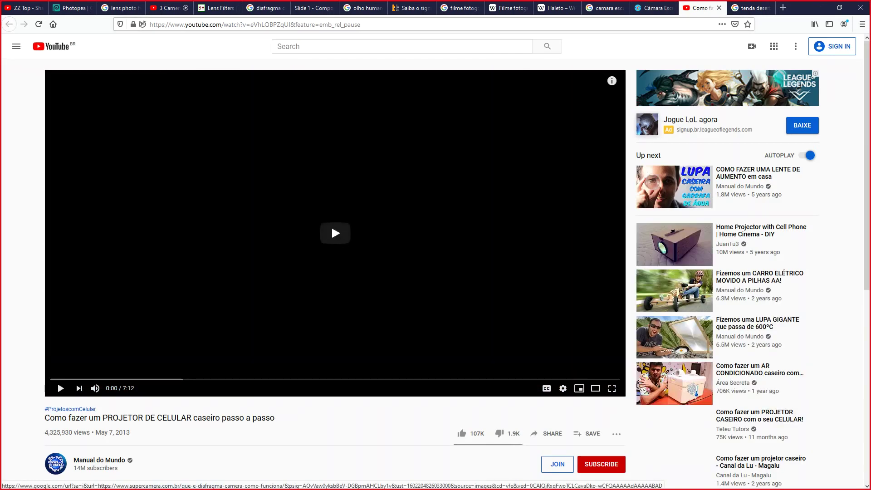
key(ctrl+Page_Up)
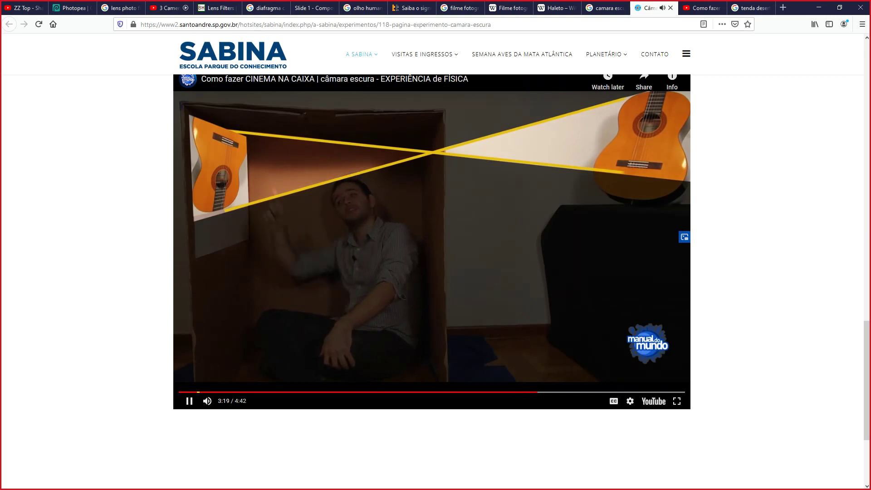
key(space)
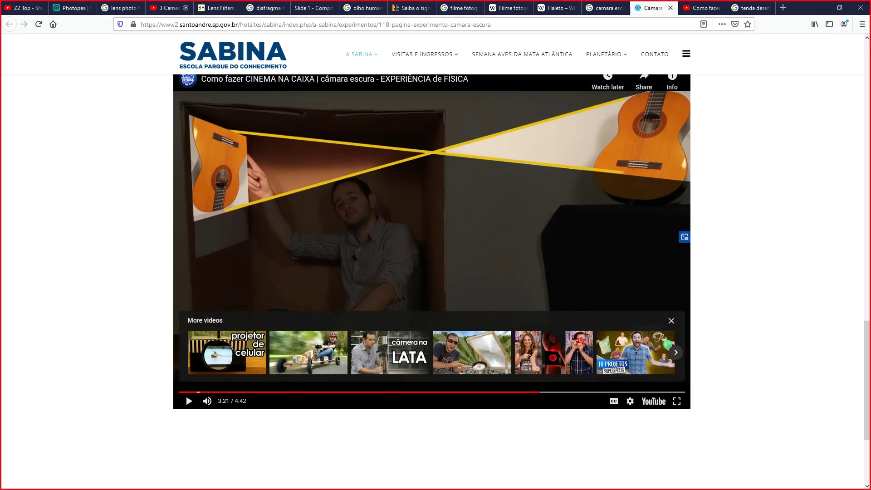
key(space)
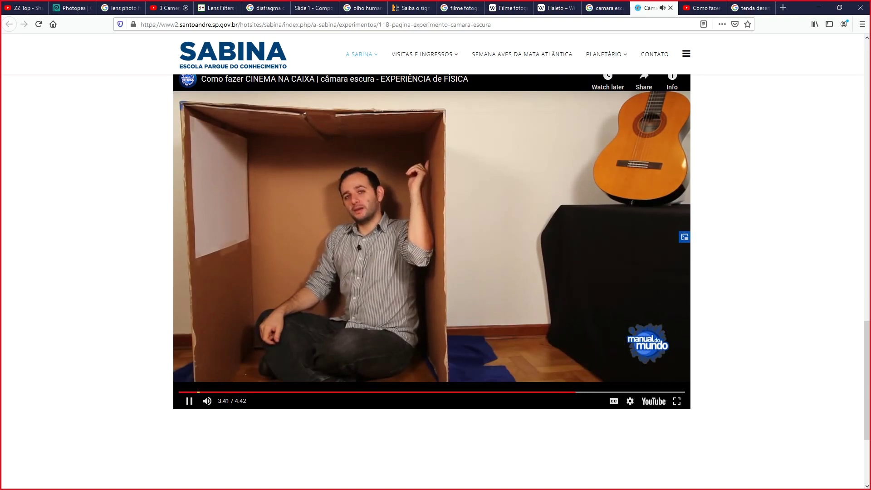
key(space)
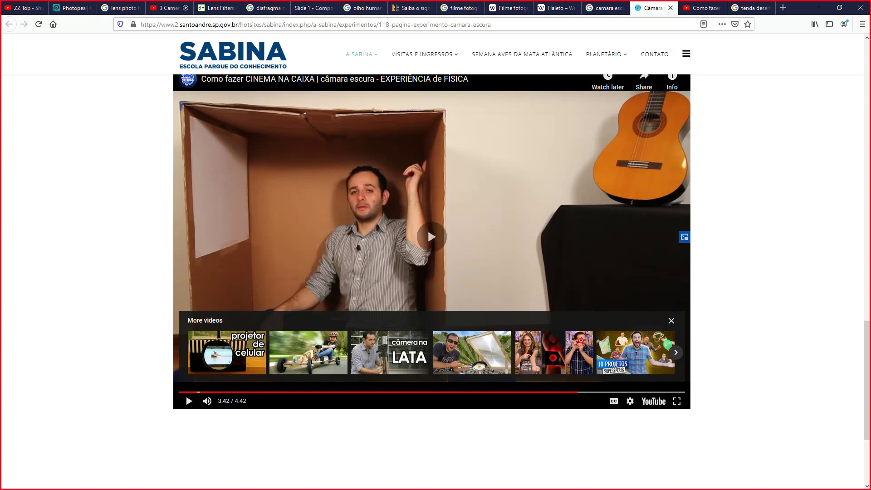
key(l)
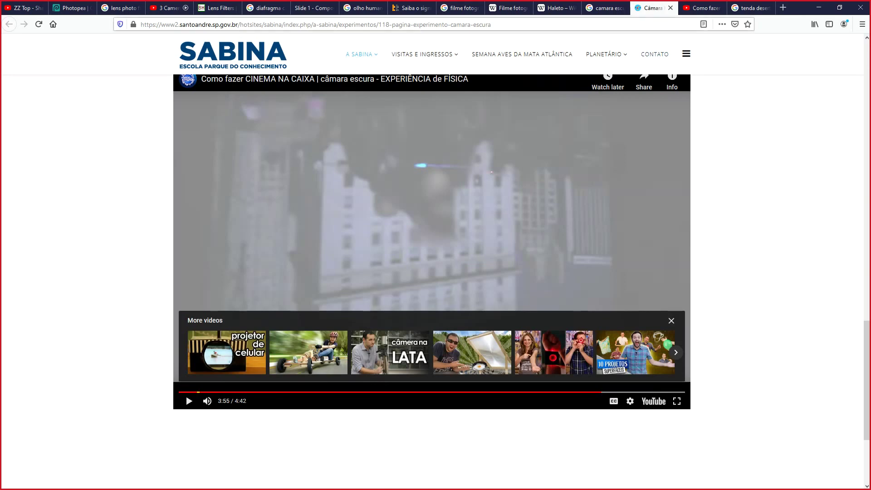
Switch to the "PROJETOR DE CELULAR" YouTube video, start it and skip ahead to the magnifying lens explanation at about 0:26
click(702, 8)
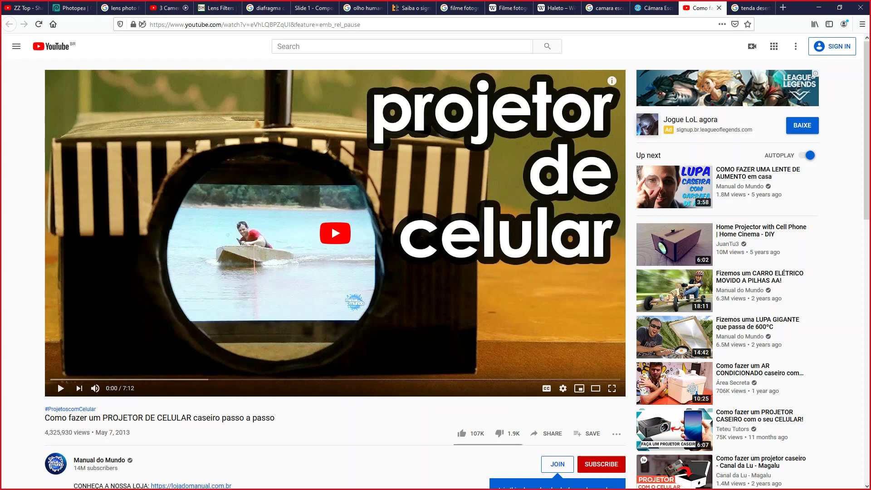
key(space)
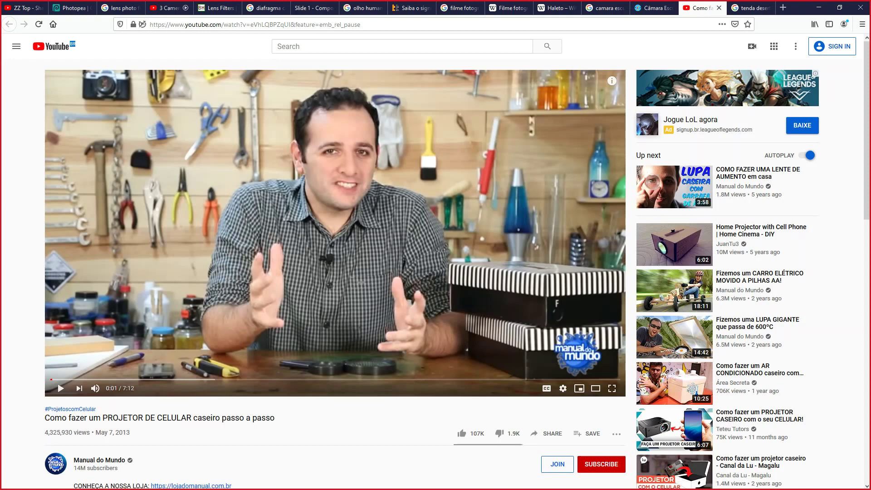
click(50, 377)
click(82, 379)
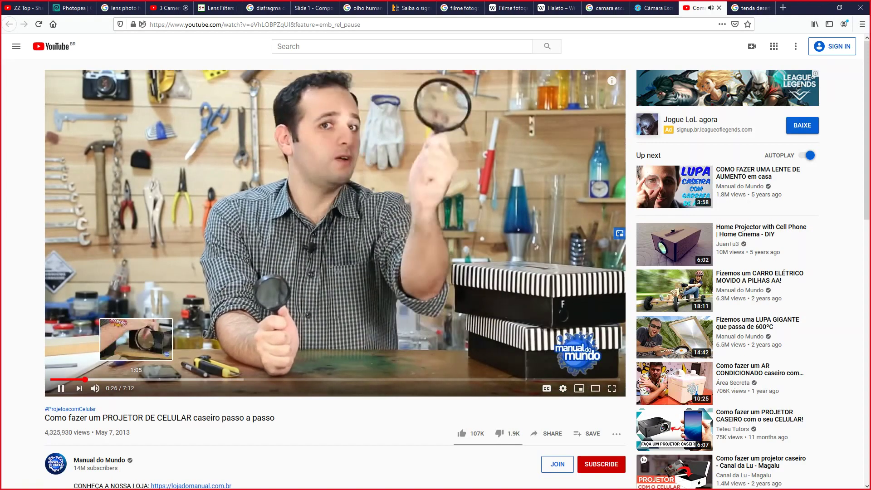
Skip the "PROJETOR DE CELULAR" video to the lens mounting at 1:12, play it, then advance to the cutting scene and pause at 1:43
key(space)
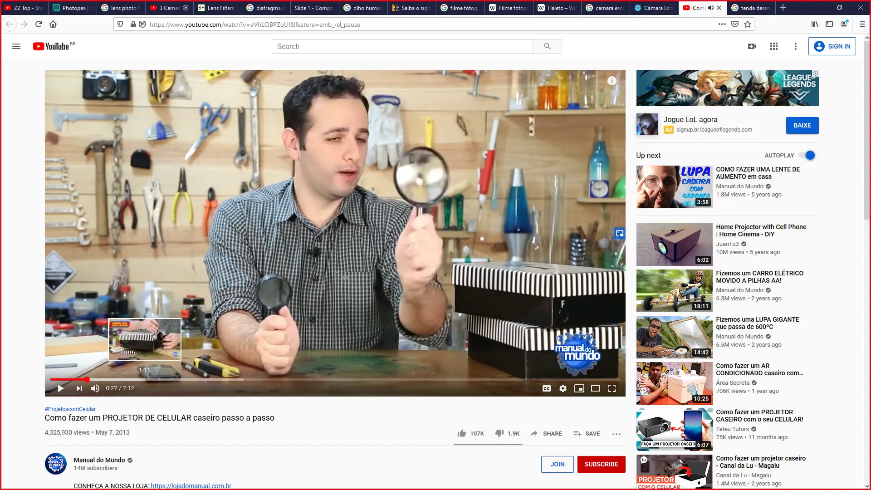
click(146, 379)
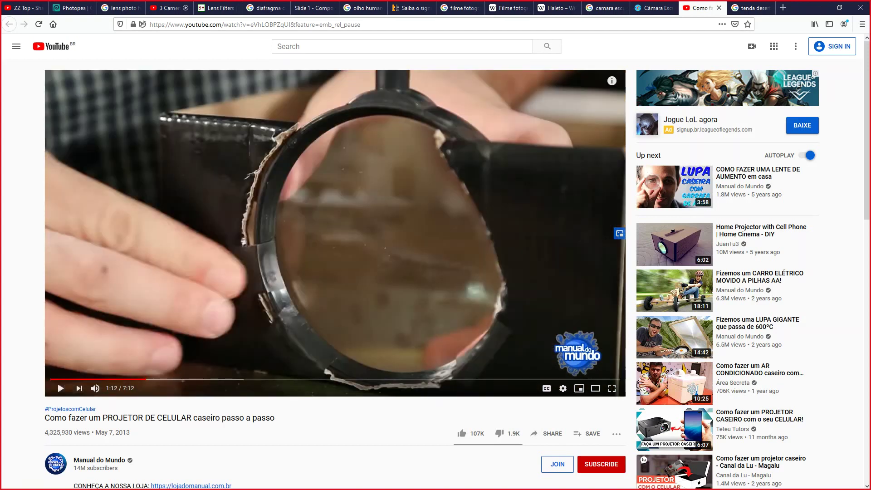
key(space)
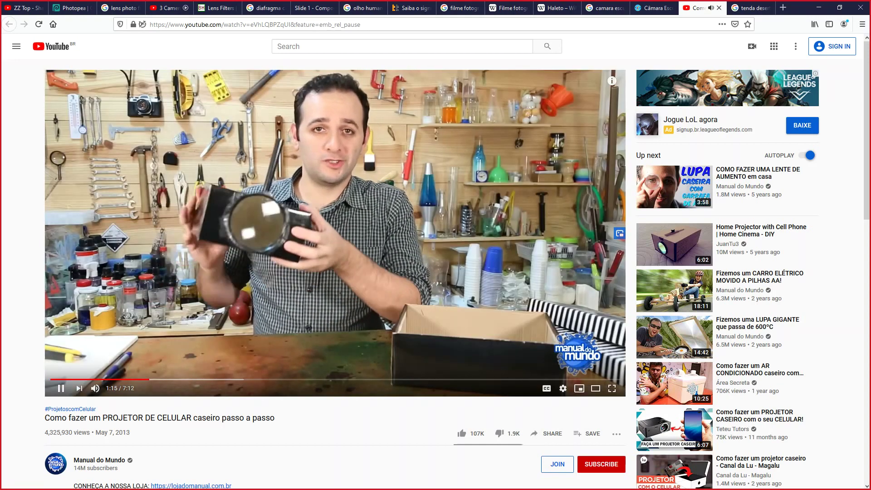
key(Right)
key(Right)
key(Right)
key(Right)
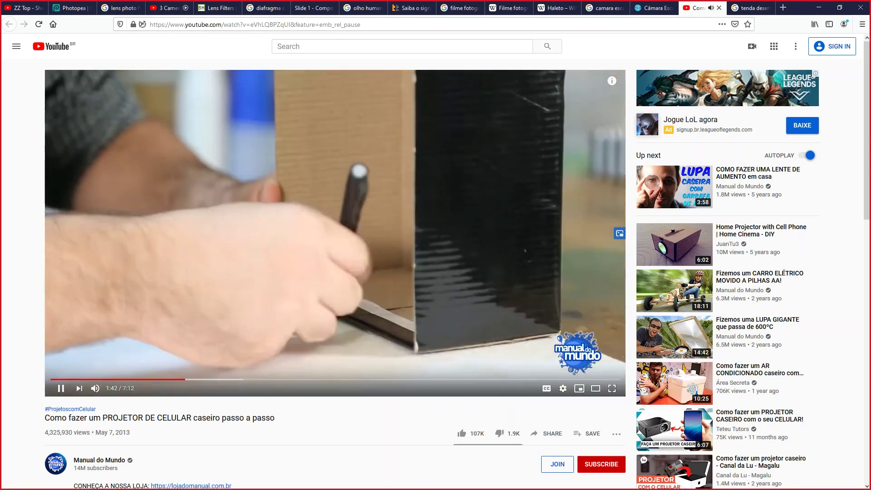
key(space)
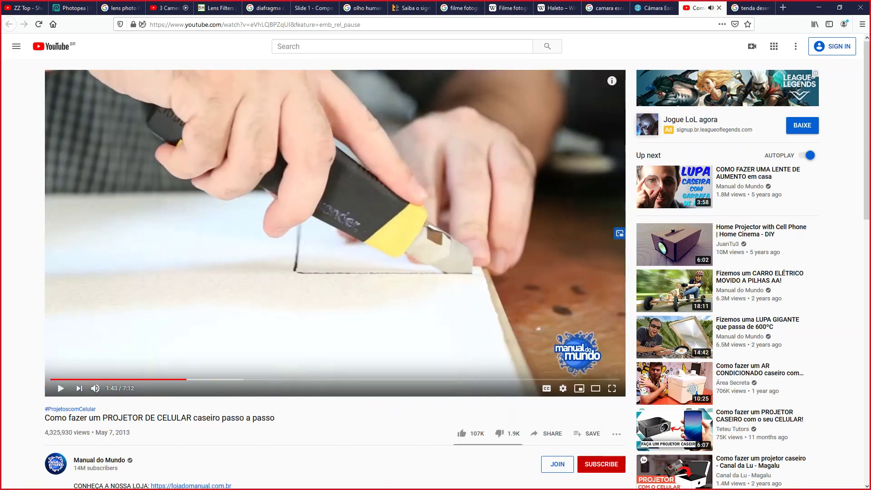
Resume the projector video and skip through the box assembly and explanation to the workshop scene at about 3:09
click(223, 379)
key(space)
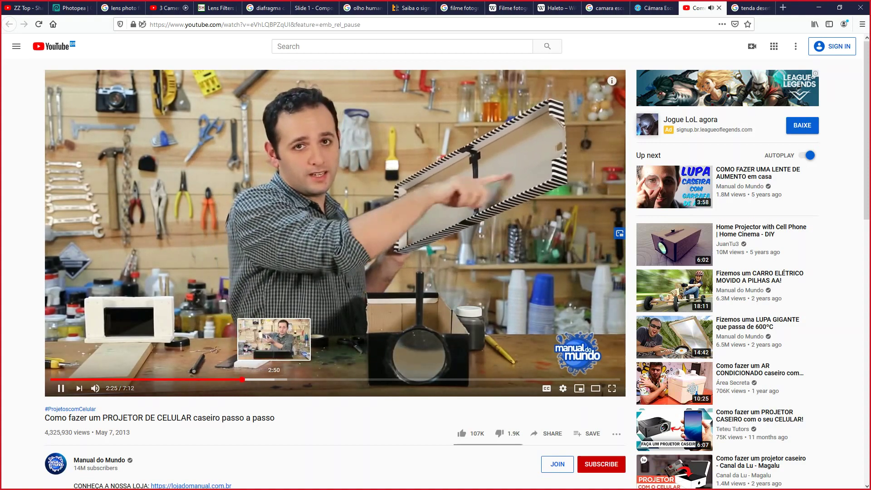
click(282, 379)
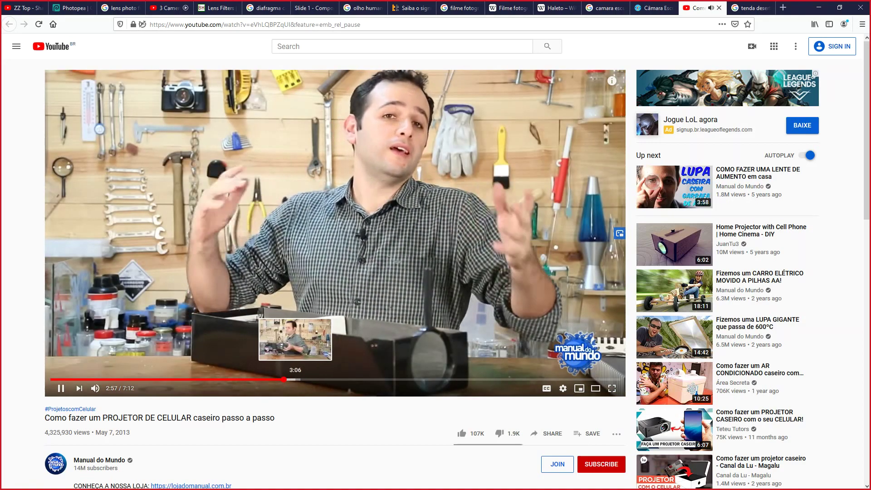
click(298, 379)
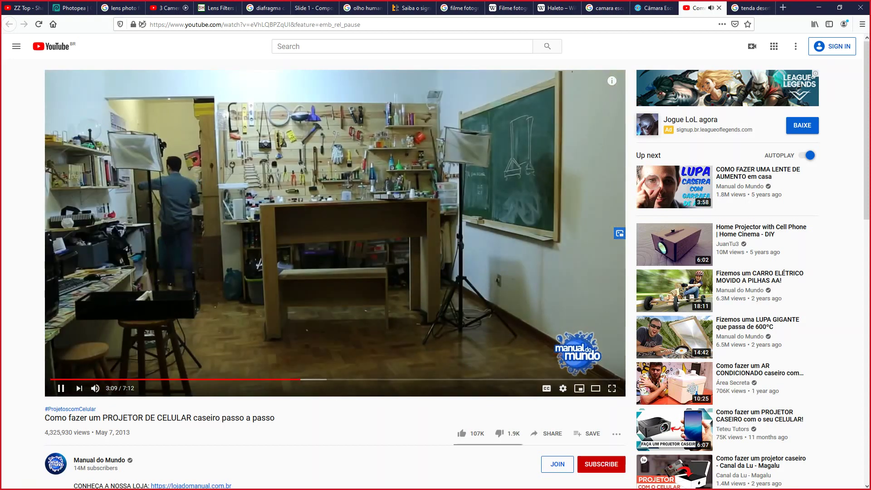
Play the projection demonstration from 3:10, pause on the projected image at 3:11, and resume playback
key(k)
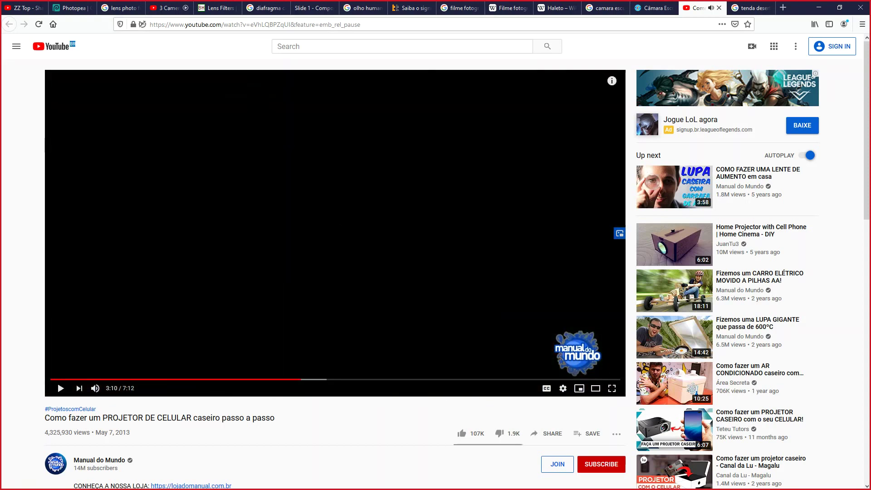
key(k)
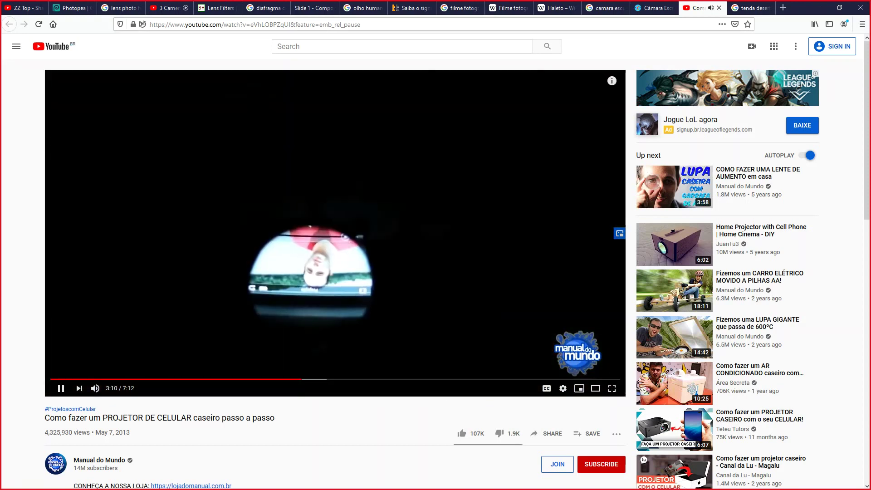
key(k)
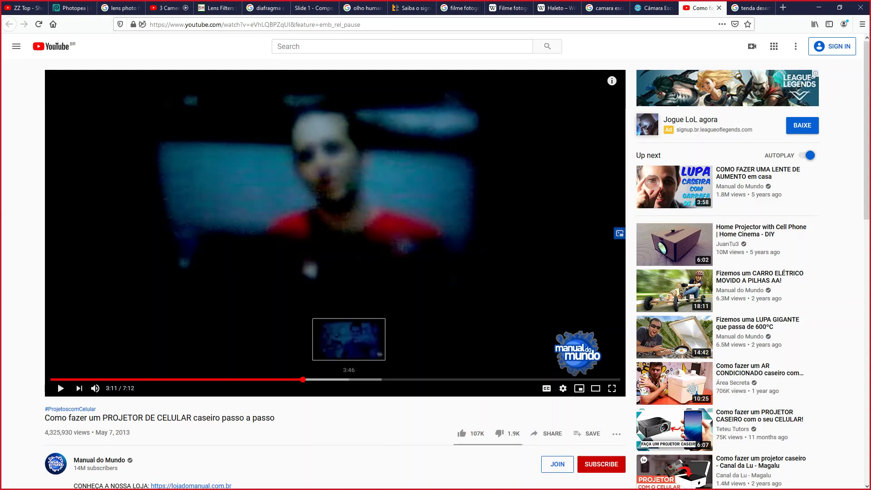
key(space)
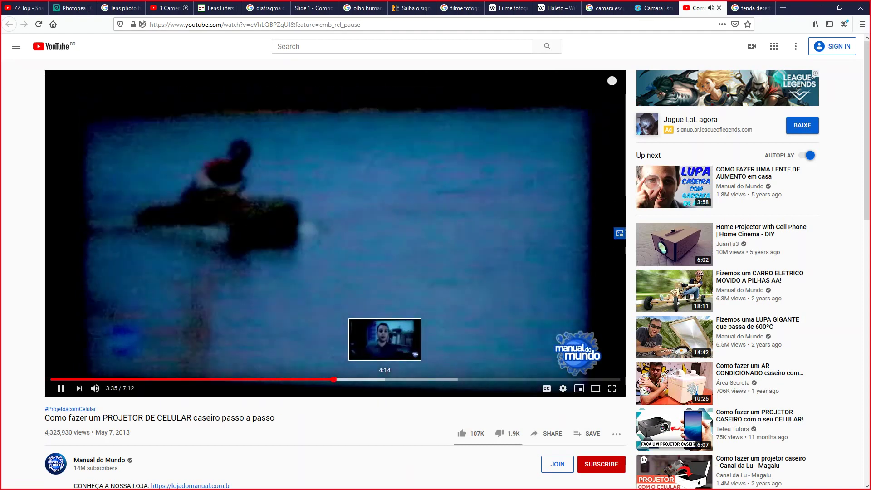
Skip past 4:14 to the image projected inside the box, pause at 5:49, and return to the "CINEMA NA CAIXA" page to compare it
click(385, 379)
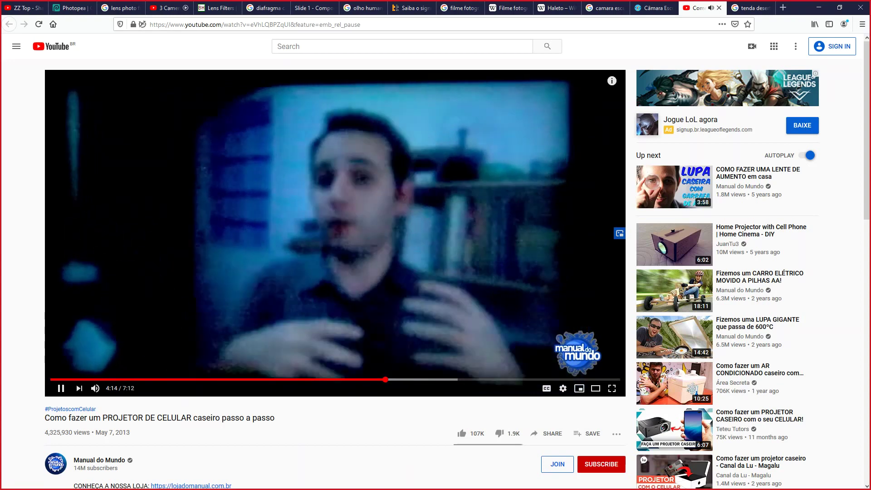
click(511, 379)
key(k)
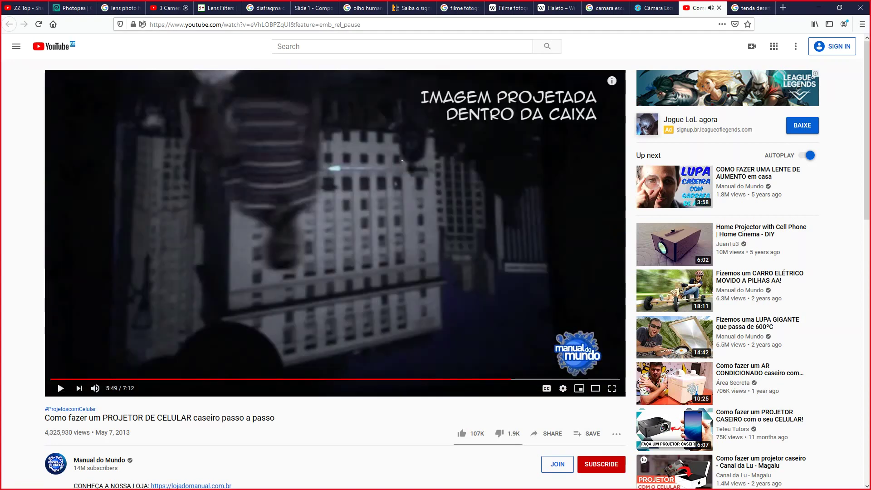
key(ctrl+Page_Up)
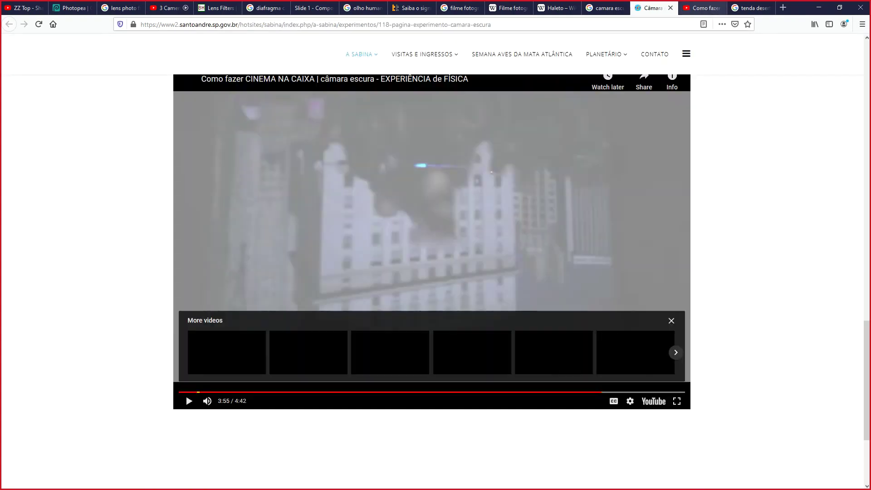
key(ctrl+Page_Down)
key(ctrl+Page_Up)
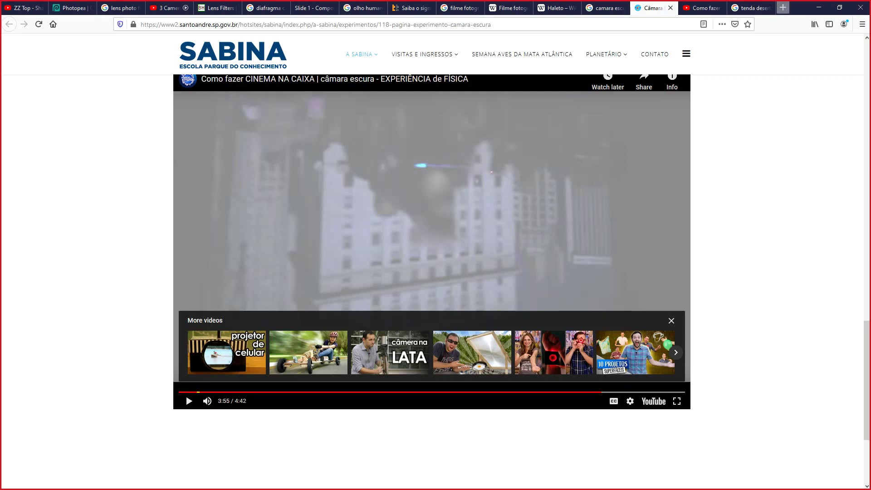
Search Google for "garrafa ambar" in a new browser tab
key(ctrl+t)
text(ga)
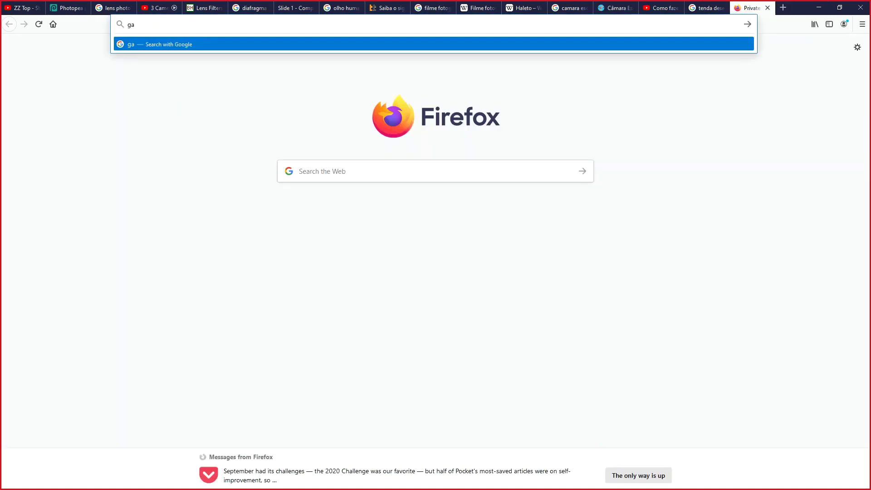
text(rrafa ambar)
key(Return)
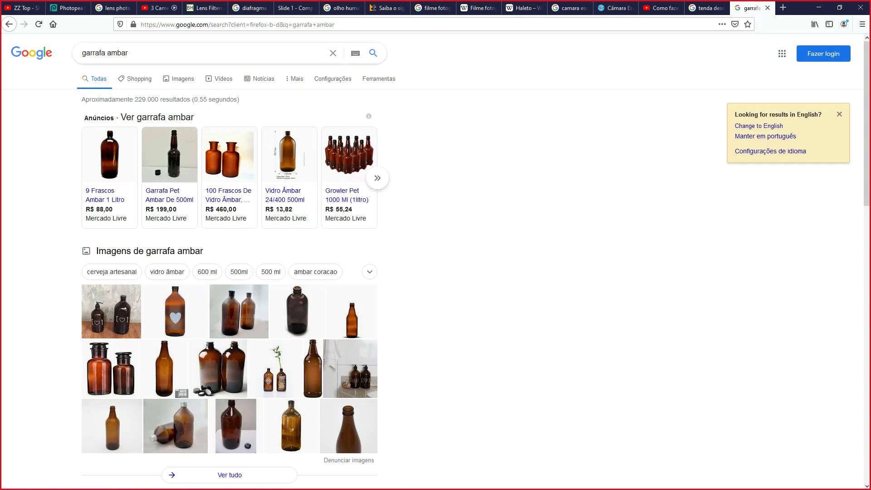
Search Google for "garrafa heiniken" in another new browser tab
click(783, 7)
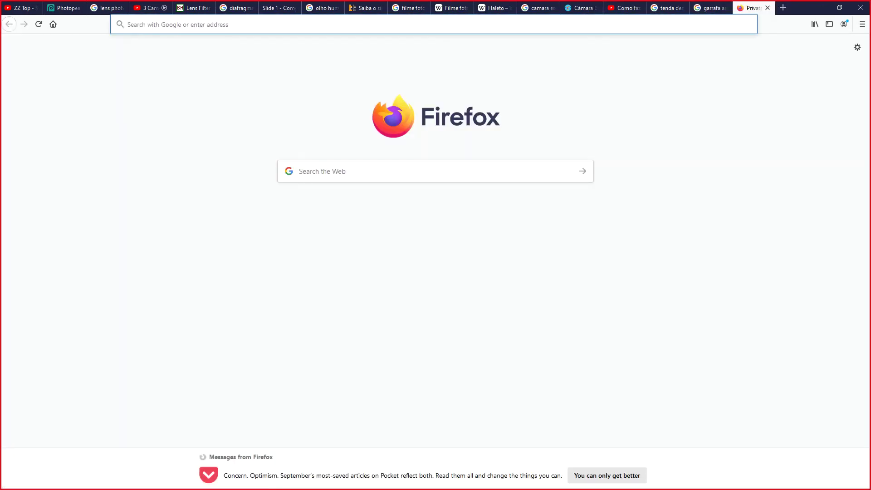
text(garrafa)
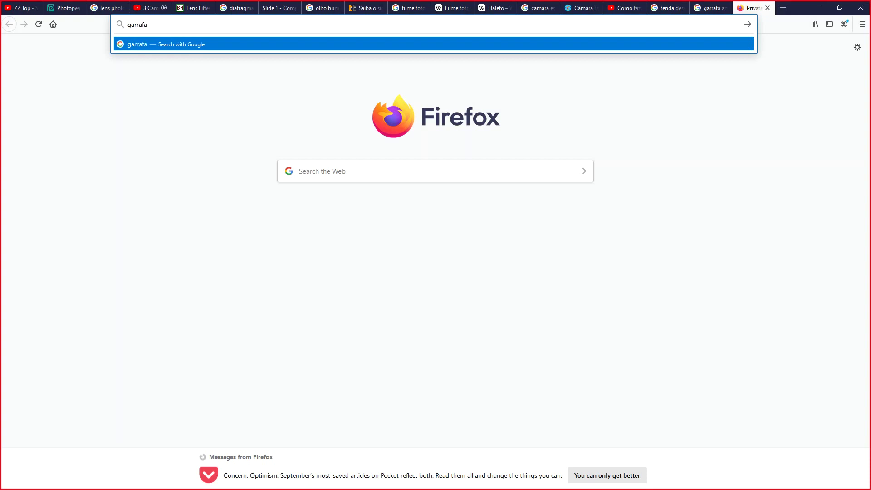
text( heiniken)
key(Return)
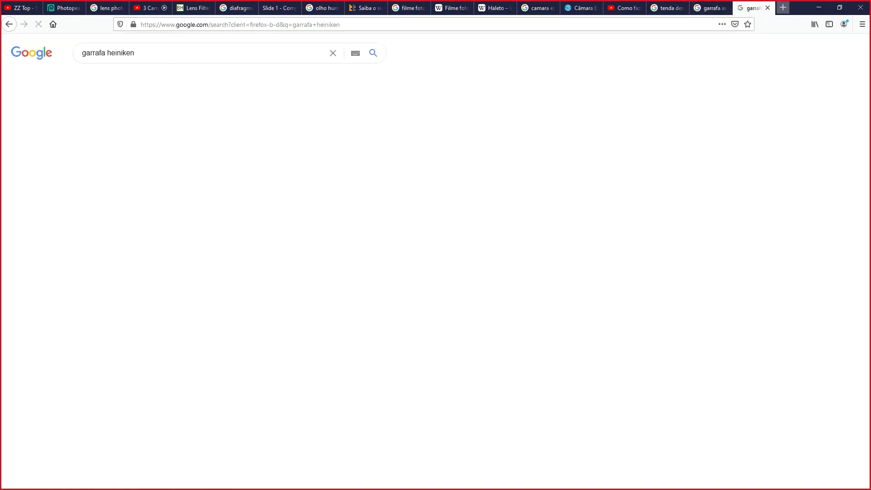
Search Google for "garrafa corona" in a further new browser tab
key(ctrl+t)
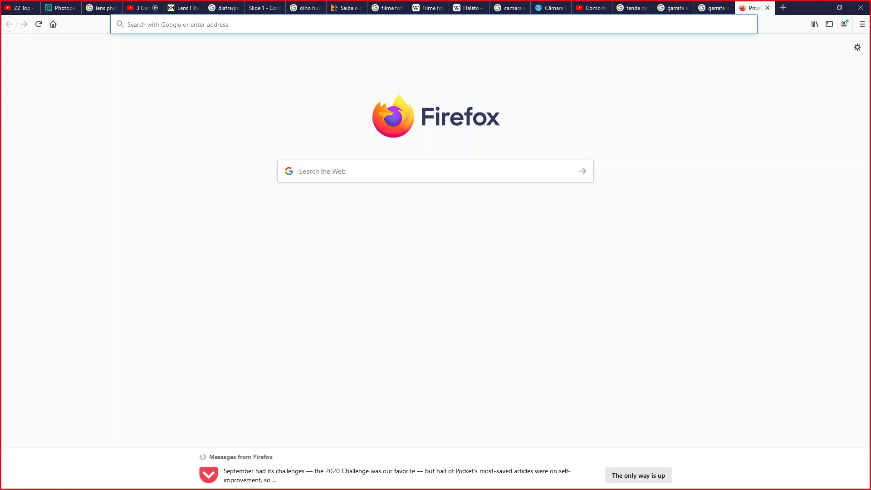
text(garrafa co)
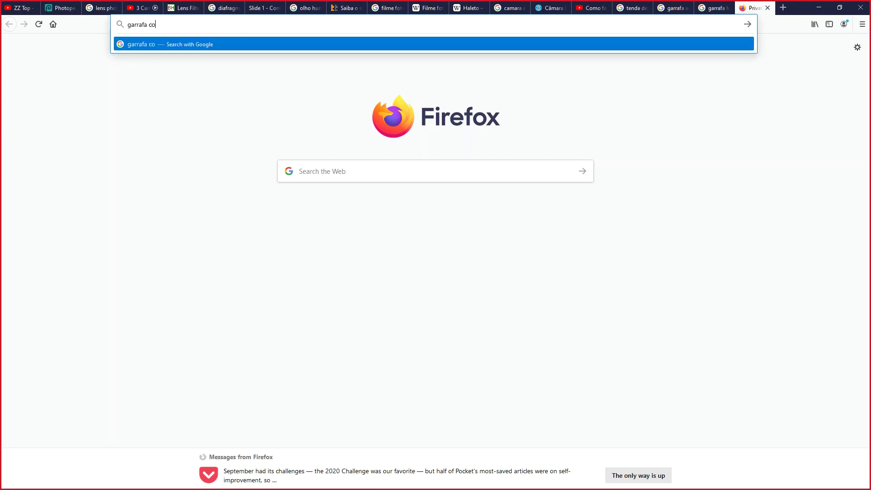
text(rona)
key(Return)
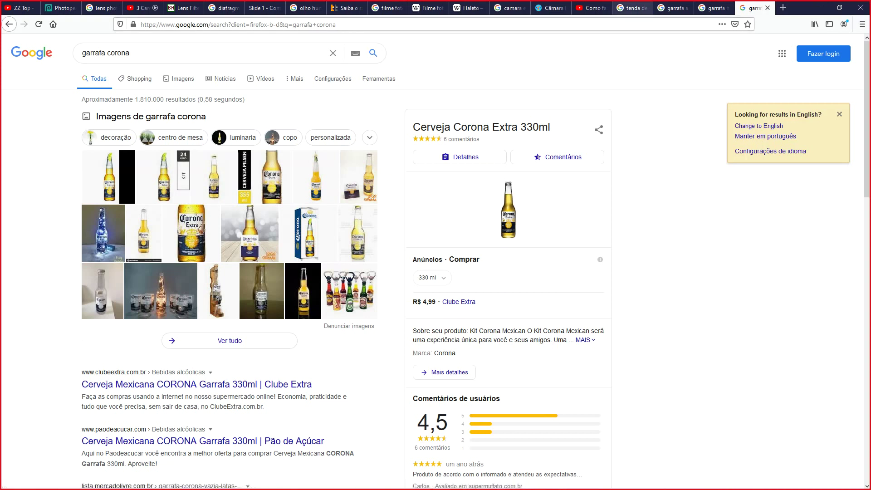
Compare the amber, Heineken and Corona bottle search results, ending on the Heineken results
click(633, 8)
click(674, 8)
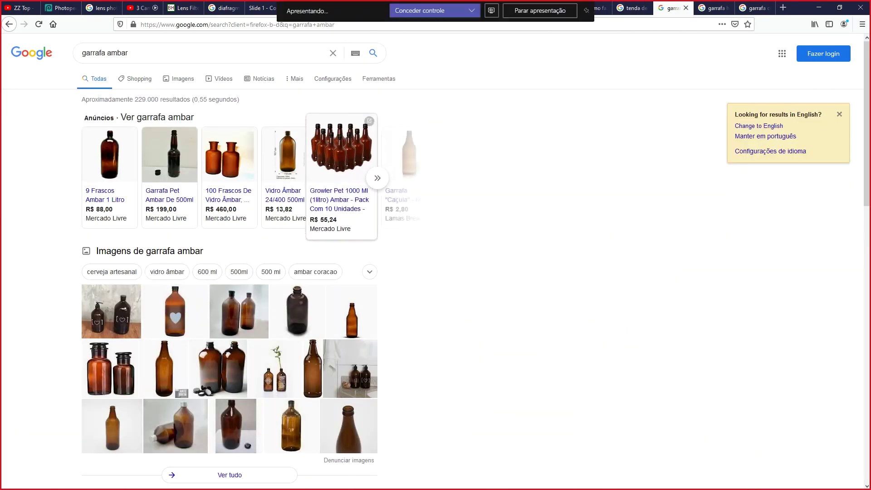
click(713, 8)
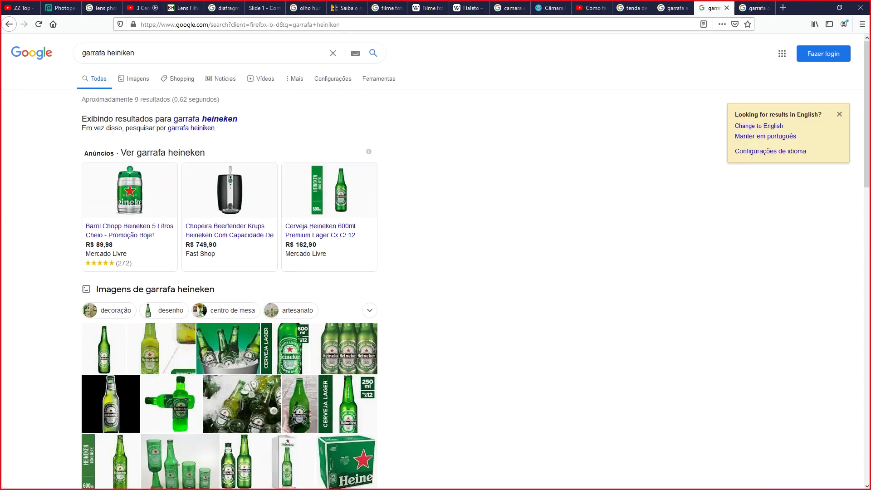
key(ctrl+Tab)
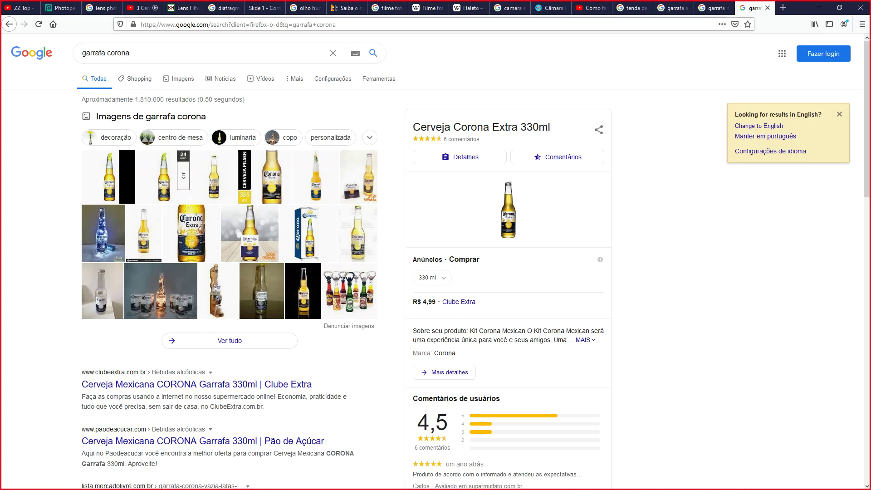
key(ctrl+shift+Tab)
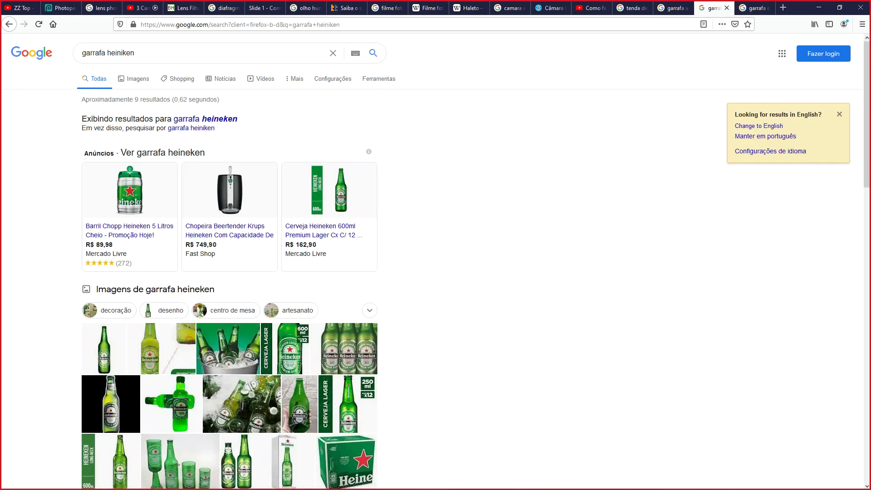
key(ctrl+Tab)
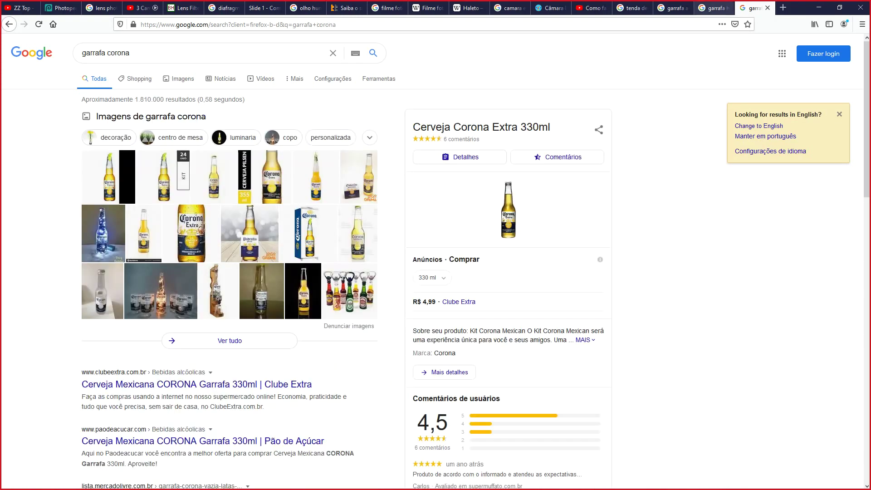
key(ctrl+shift+Tab)
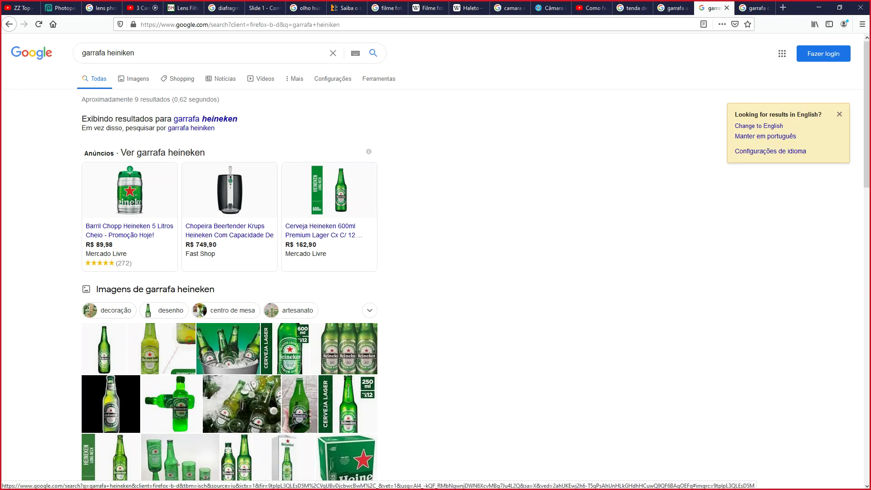
Open the Clube Extra picture of the 250 ml Heineken bottle among the image results and enlarge the page to 220%
scroll(230, 272, down, 5)
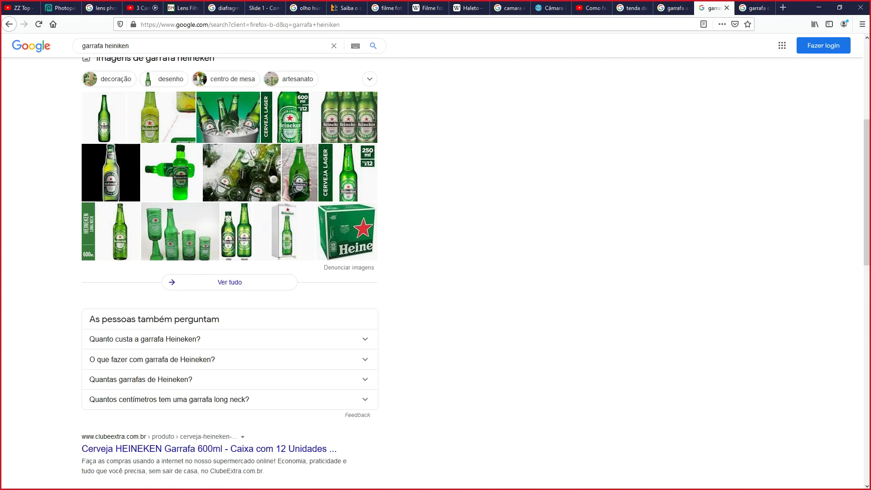
scroll(230, 227, up, 3)
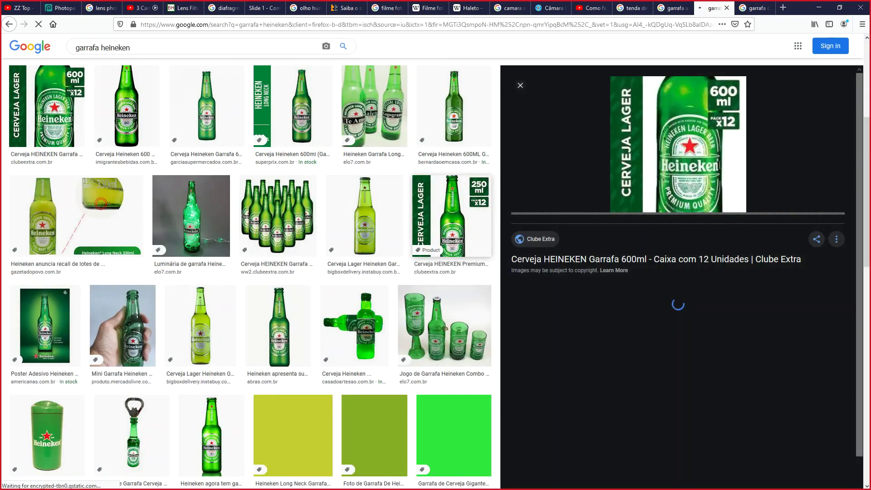
click(453, 215)
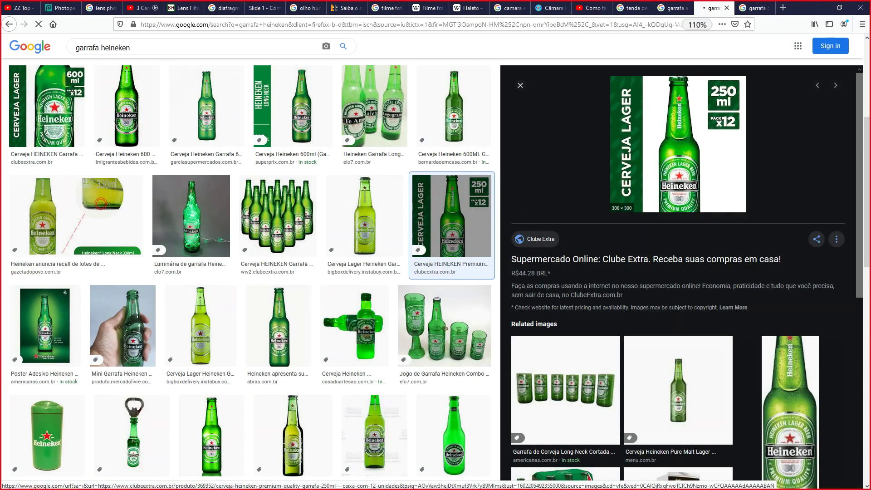
key(ctrl+plus)
key(ctrl+plus)
key(ctrl+plus)
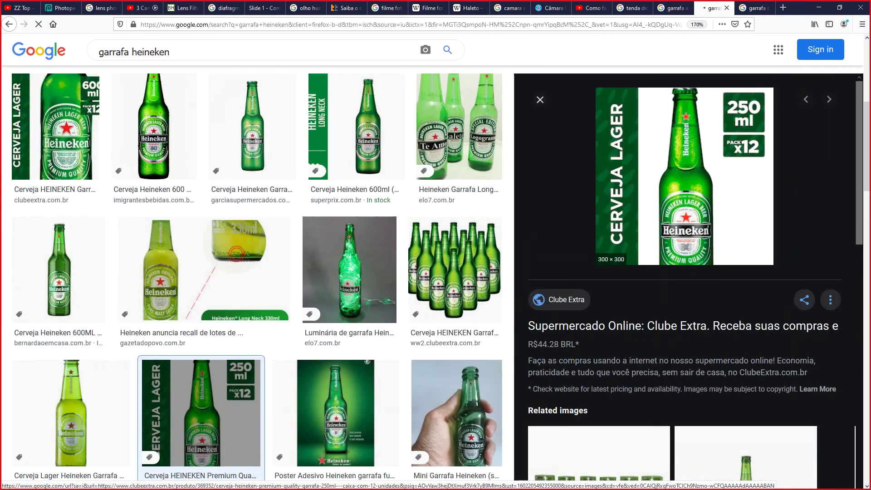
key(ctrl+plus)
key(ctrl+plus)
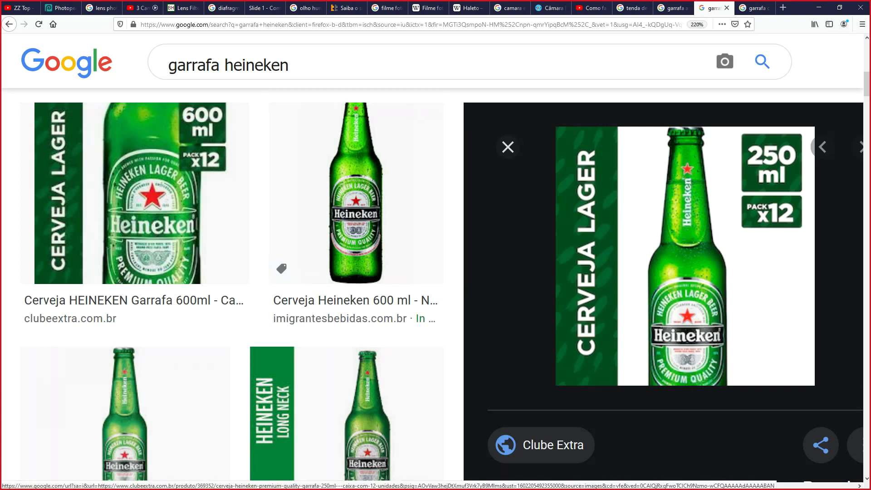
Reset the "tenda deserto arabe" image results to the default zoom and switch to the YouTube video about the homemade phone projector
key(ctrl+Page_Up)
key(ctrl+Page_Up)
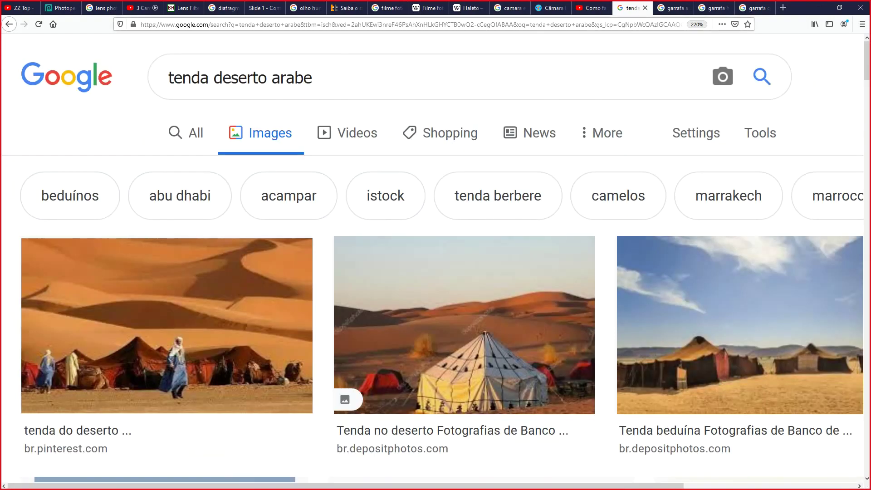
key(ctrl+0)
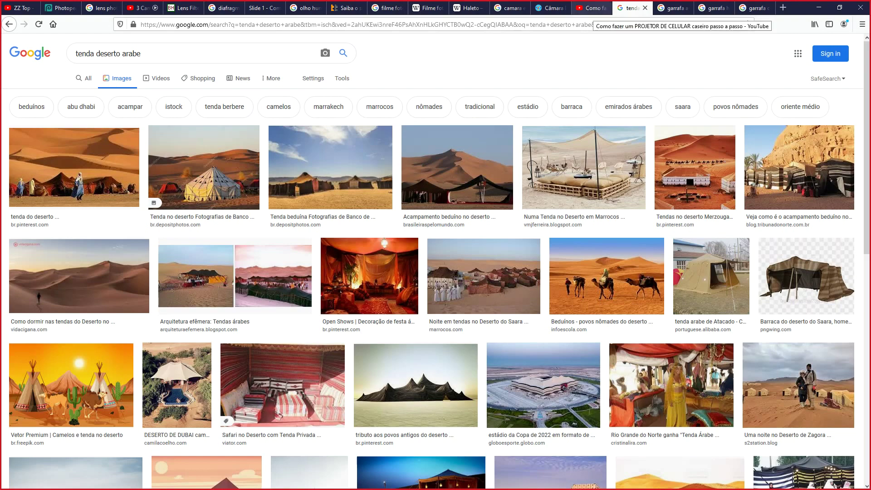
click(592, 7)
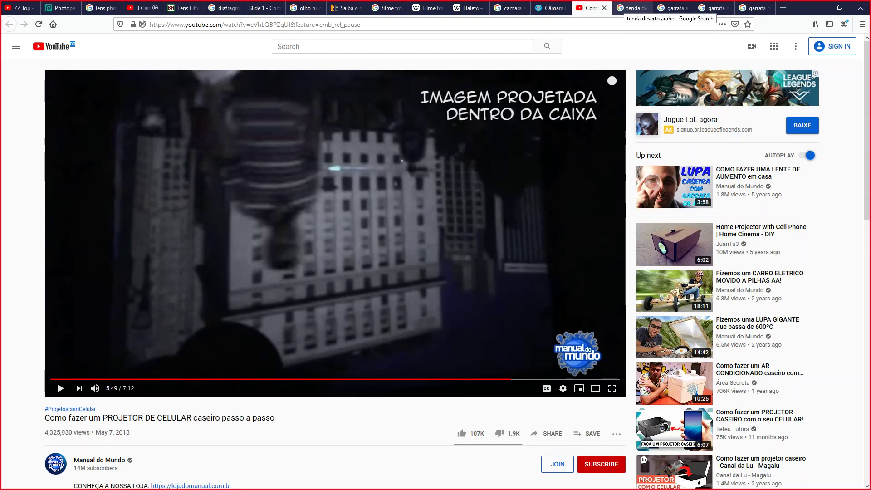
Read through the Wikipedia article "Haleto" down to its references and return to the introduction and inorganic halides section
click(470, 7)
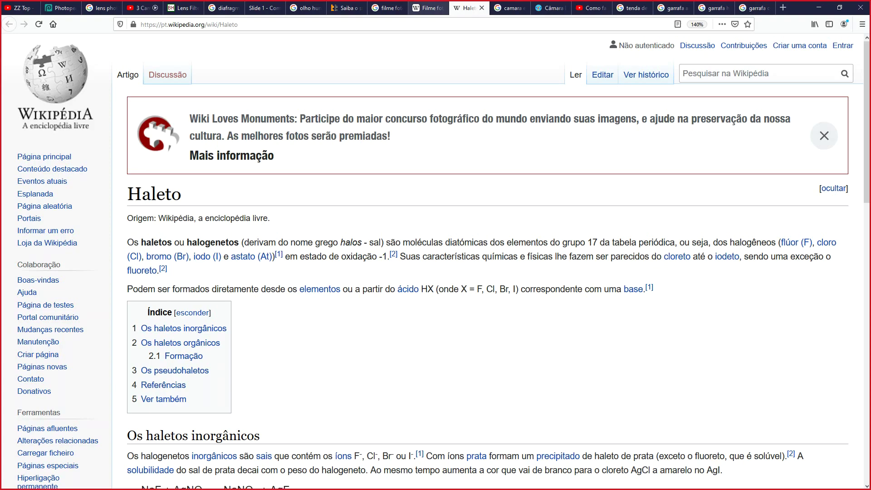
scroll(443, 252, down, 5)
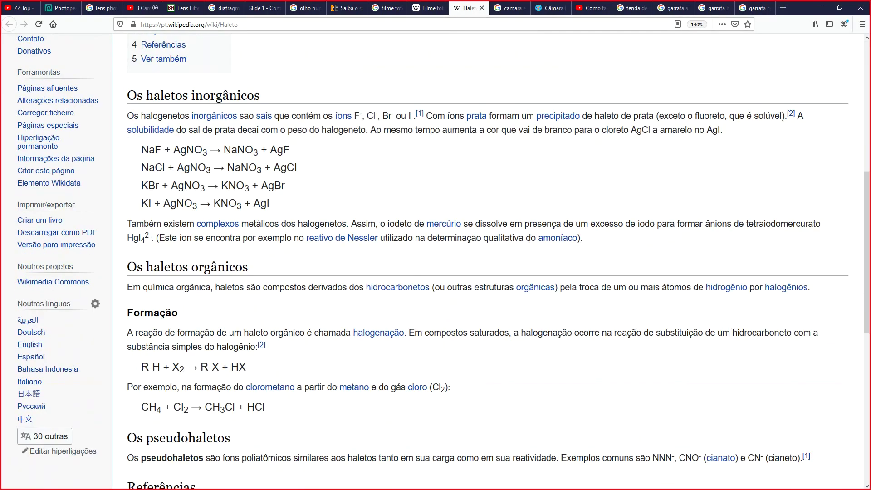
scroll(443, 252, down, 5)
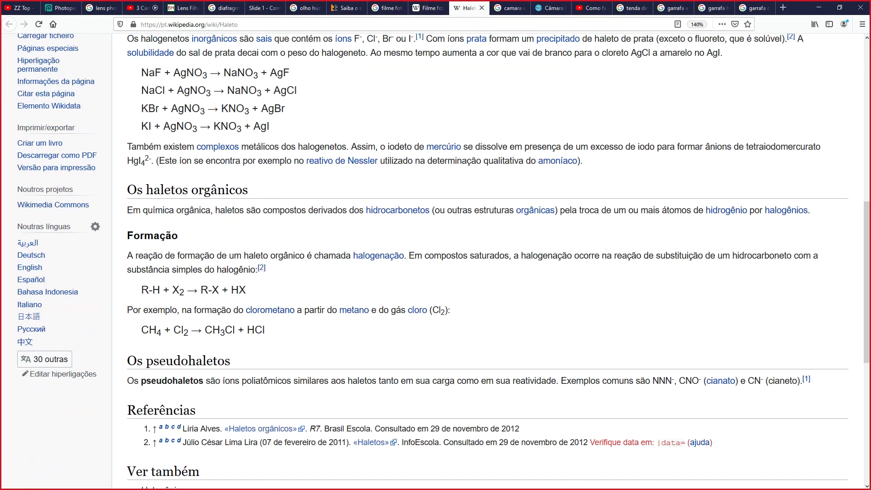
scroll(443, 252, up, 8)
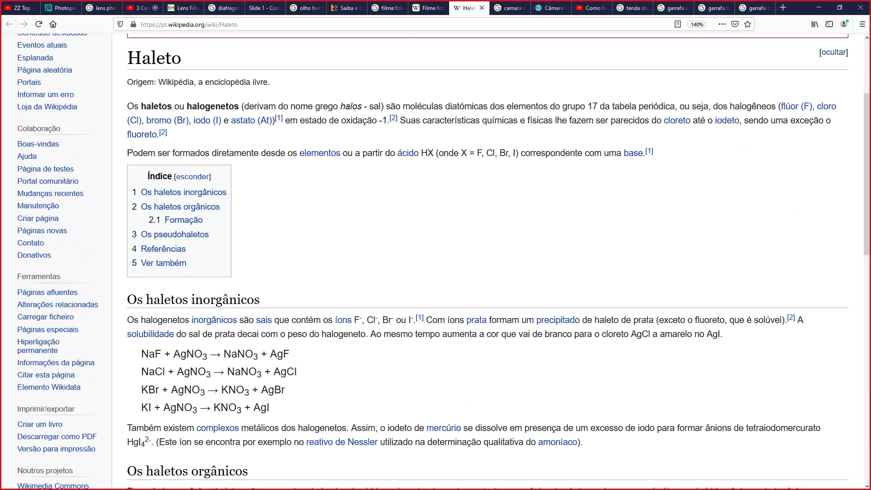
Review the Wikipedia article "Filme fotográfico", covering its introduction on silver salts and the exposure and colour sections
key(ctrl+shift+Tab)
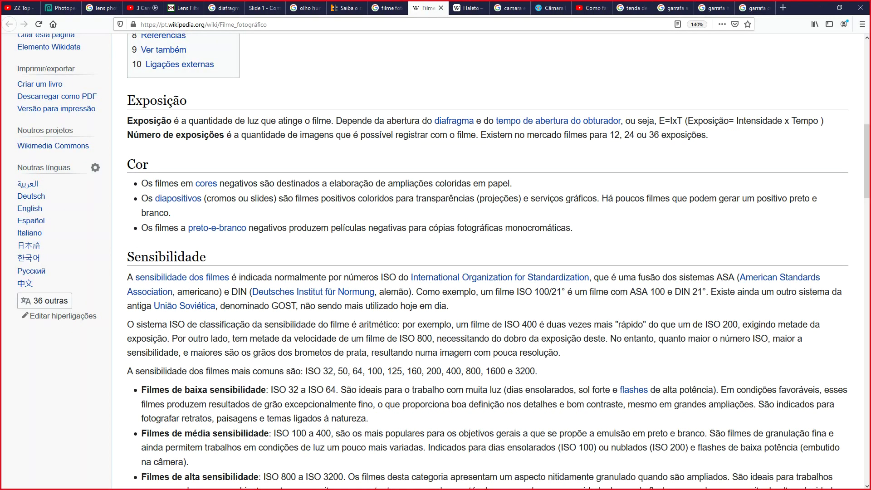
scroll(749, 245, up, 7)
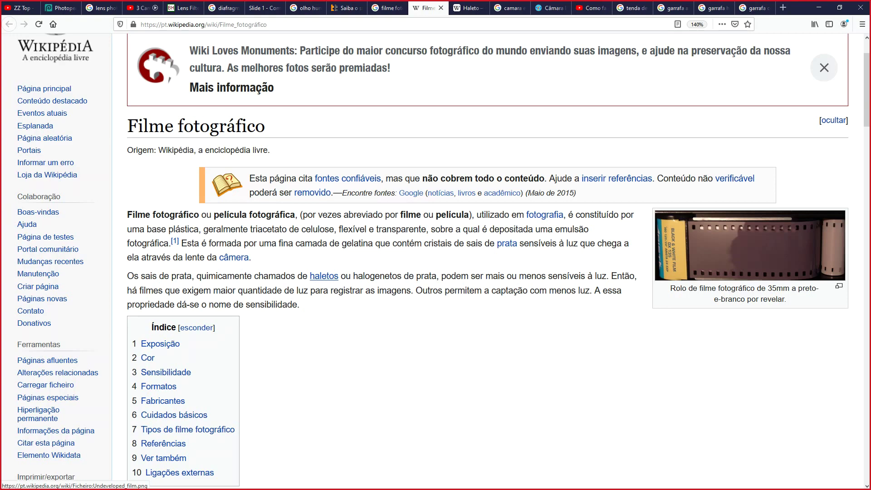
scroll(749, 245, down, 3)
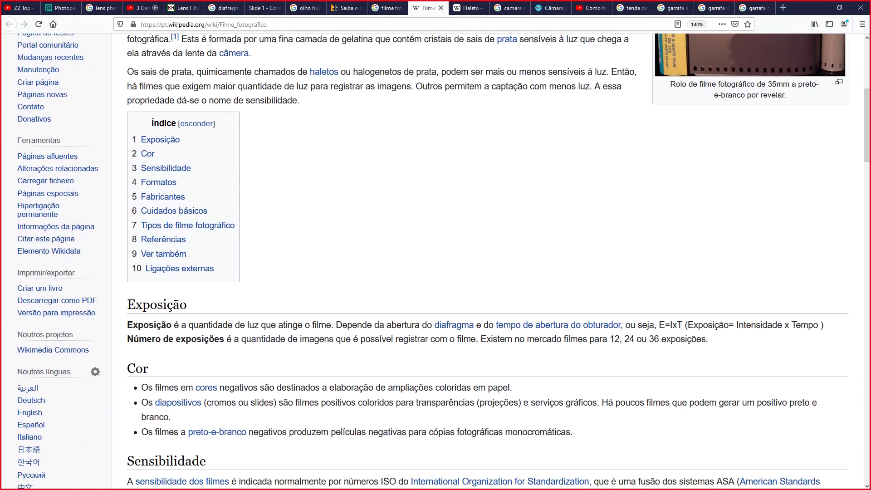
scroll(435, 254, up, 4)
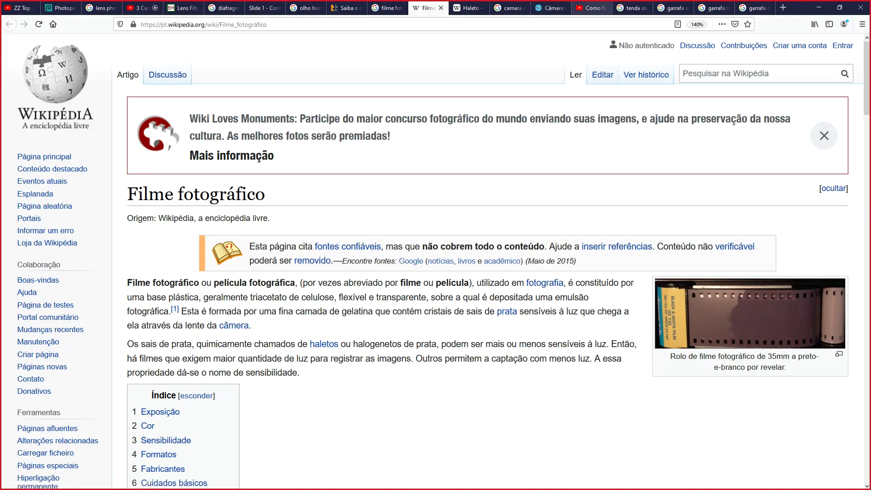
Look through the open pages on the camera diaphragm, the camera components slides and the TechTudo lens aperture article
click(589, 8)
click(223, 7)
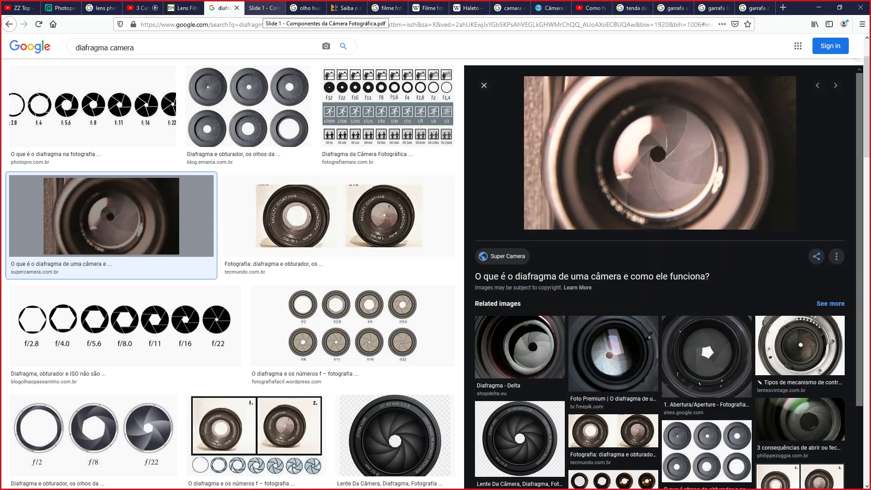
click(263, 7)
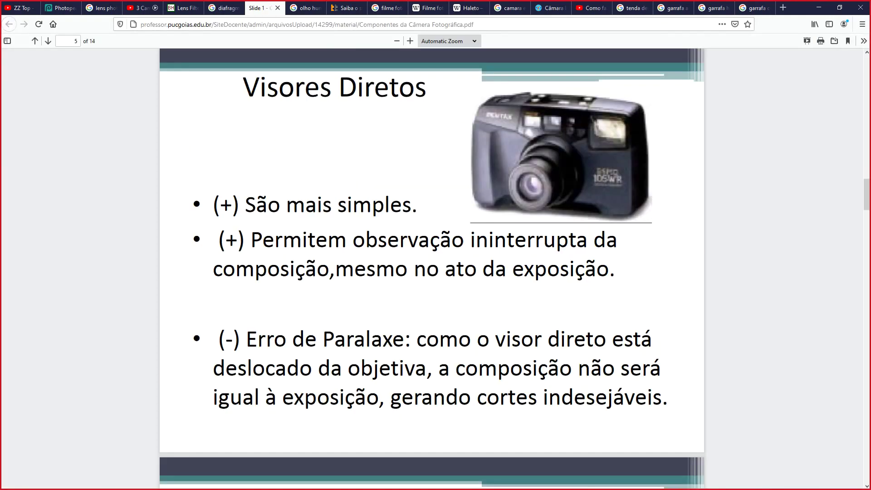
click(345, 8)
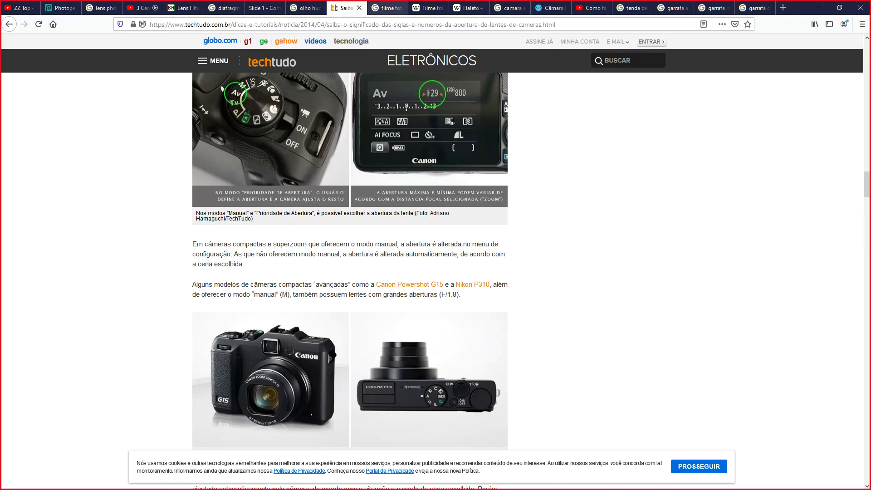
Show the image results for "filme fotografico" and open the sponsored Mercado Livre listing for digitizing negatives and slides
click(385, 8)
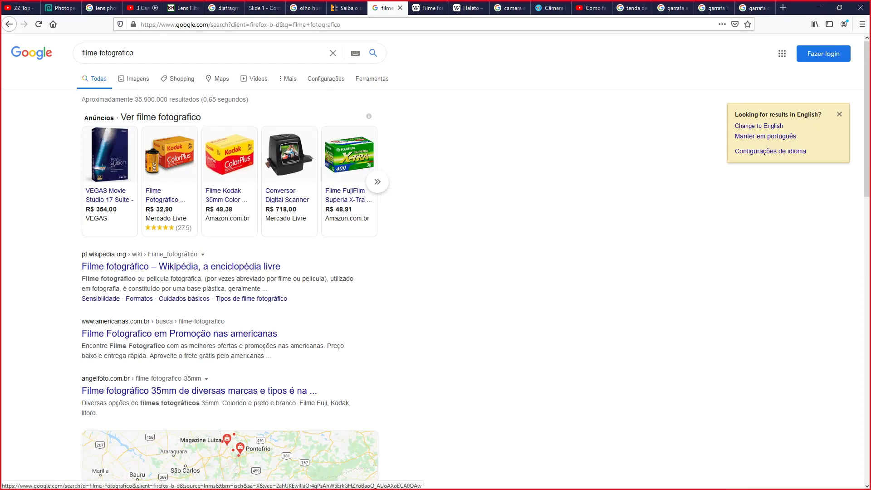
click(134, 78)
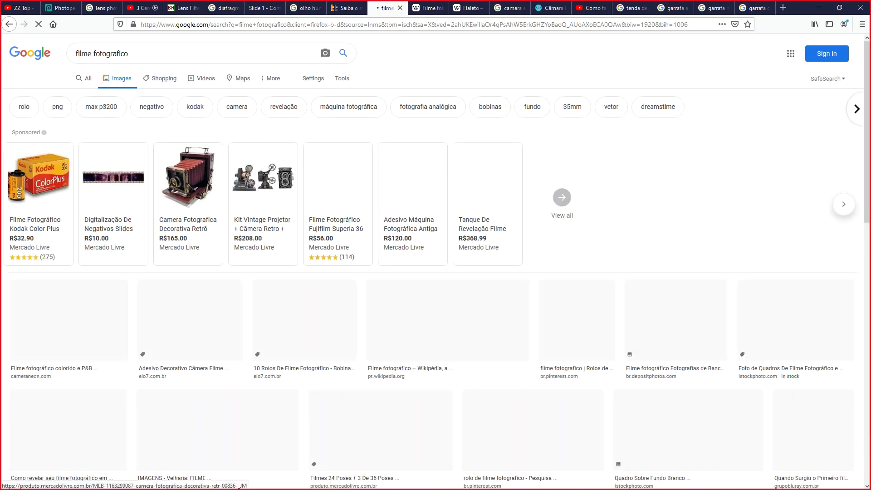
click(188, 224)
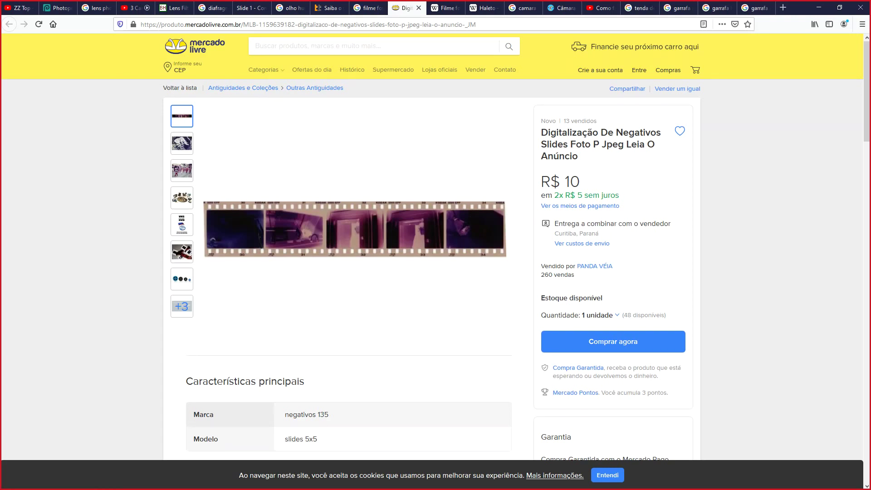
View the listing's photos of the parade, the negative film strip magnified, and the projector among old media equipment
click(181, 170)
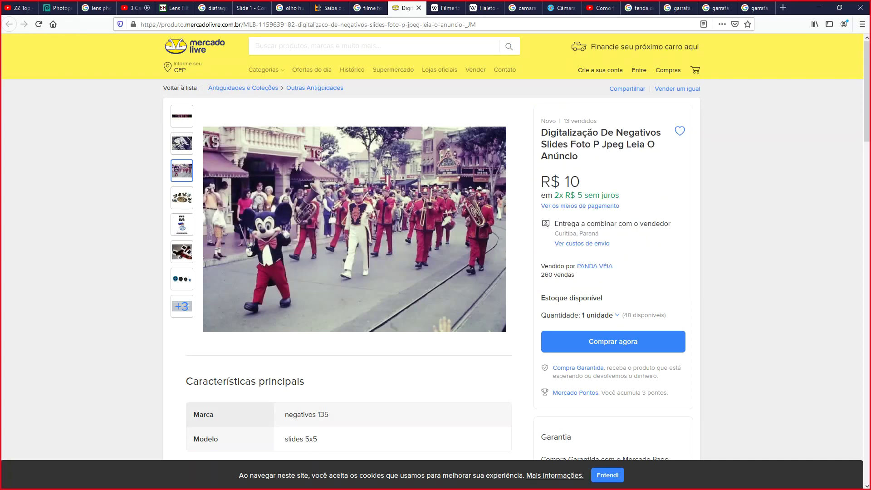
click(181, 116)
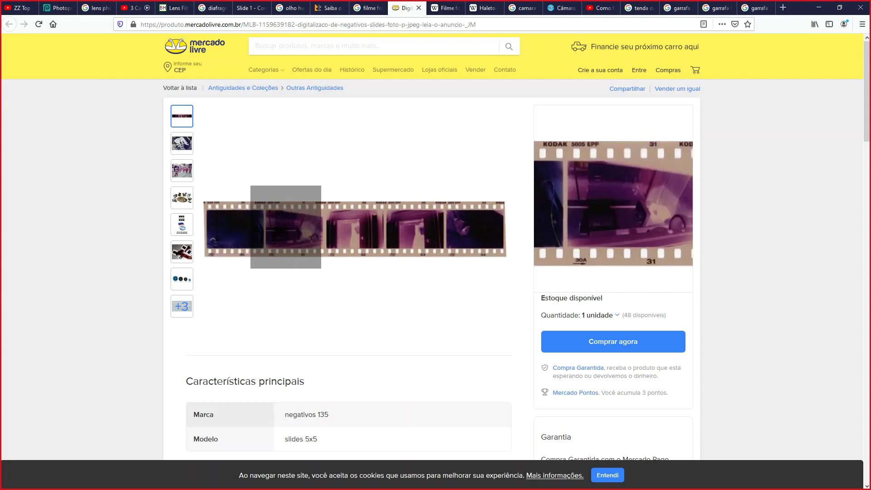
mouse_move(181, 198)
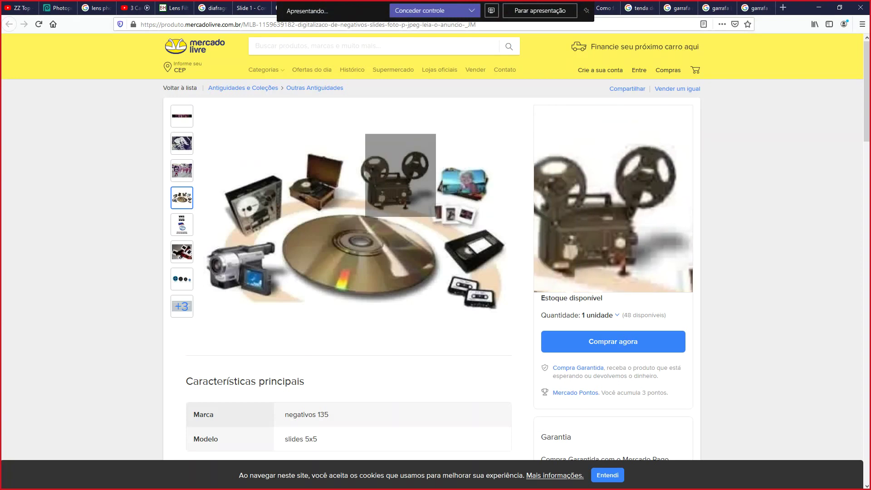
Return to the film image results and search Google Images for "sala revelacao fotografico"
click(368, 7)
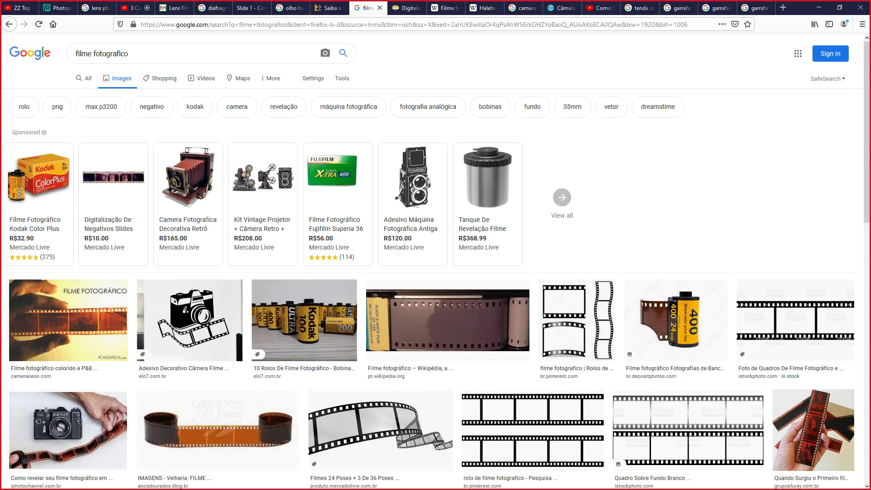
triple_click(101, 54)
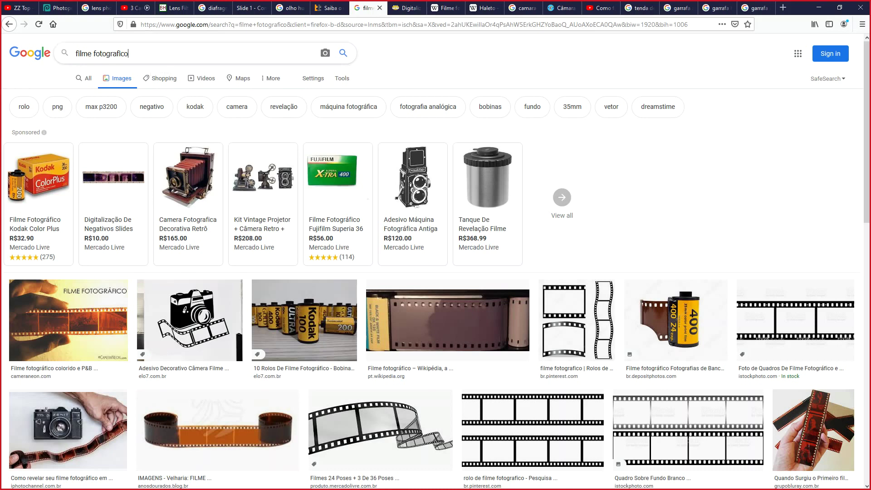
double_click(83, 54)
text(sala revel)
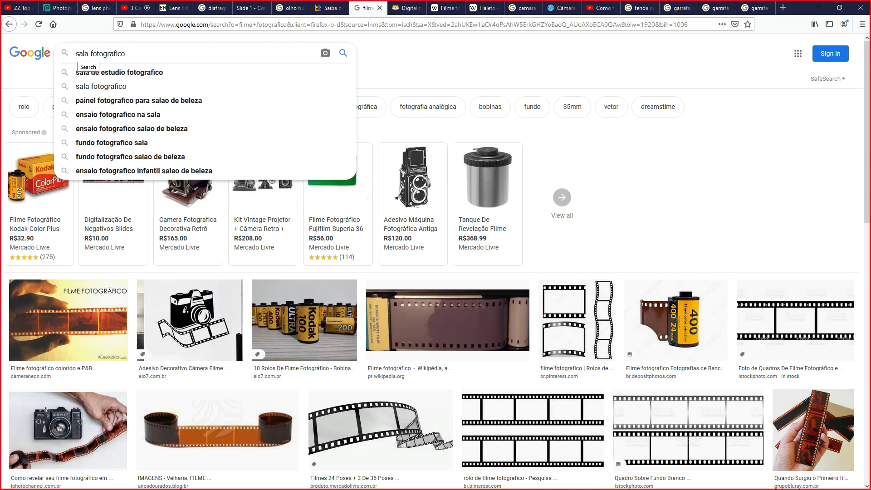
text(acao)
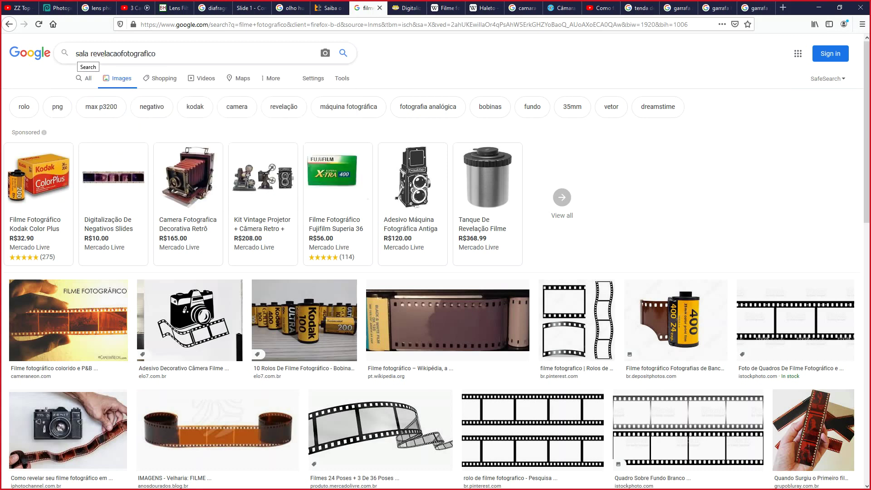
key(Return)
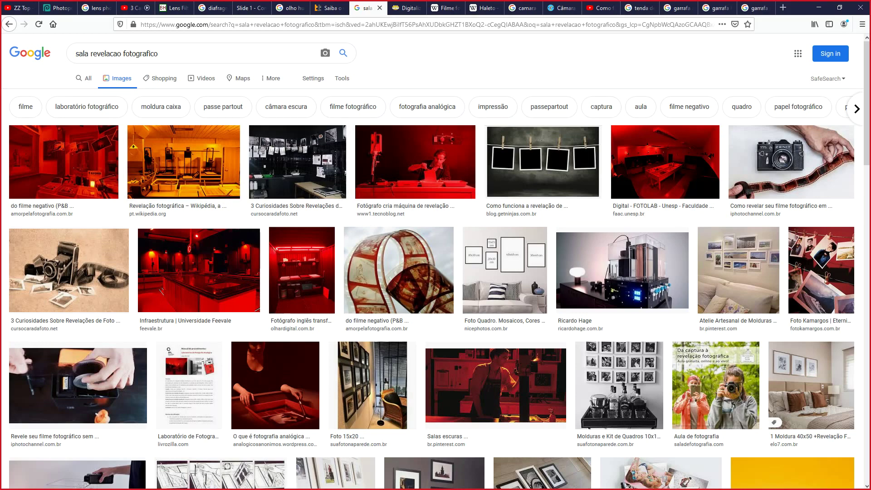
Open the "Salas escuras" darkroom picture from the results in a new browser tab, and its Pinterest source page in another
scroll(160, 290, down, 2)
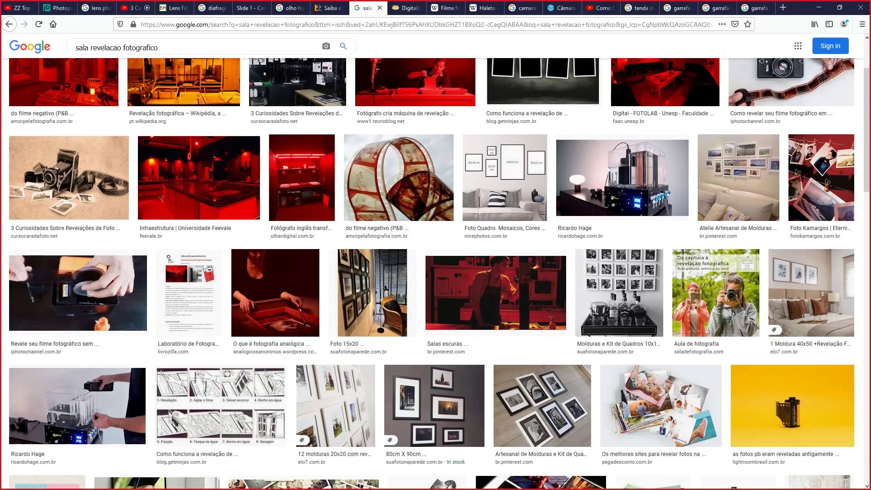
scroll(160, 290, up, 2)
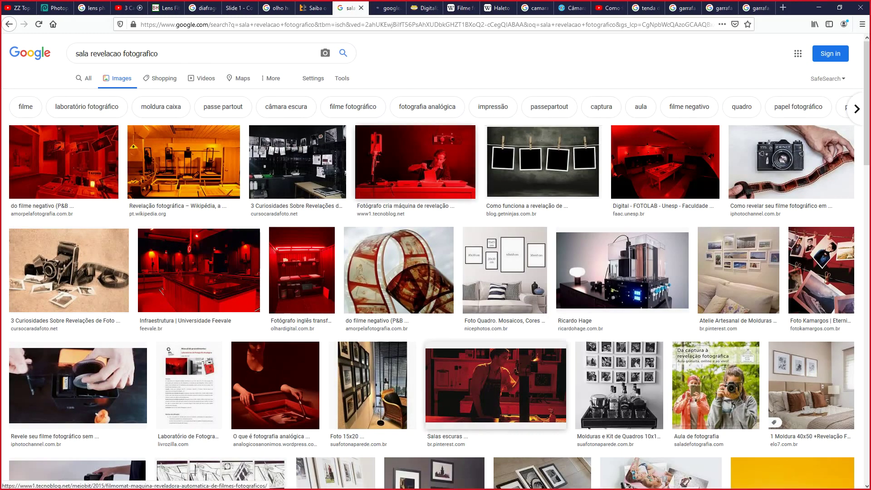
middle_click(496, 386)
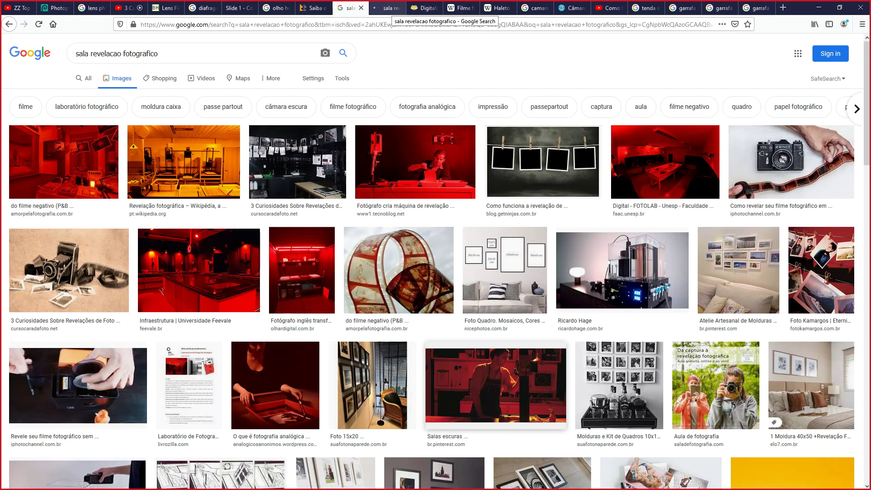
key(ctrl+Tab)
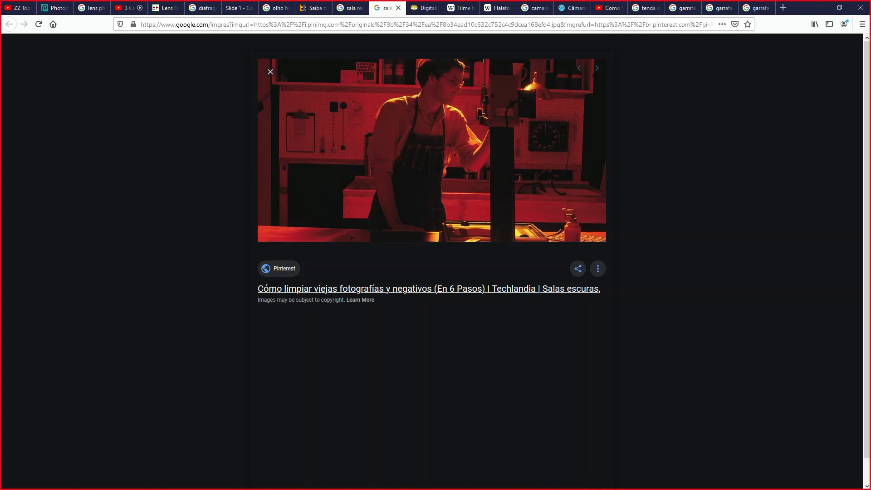
middle_click(431, 150)
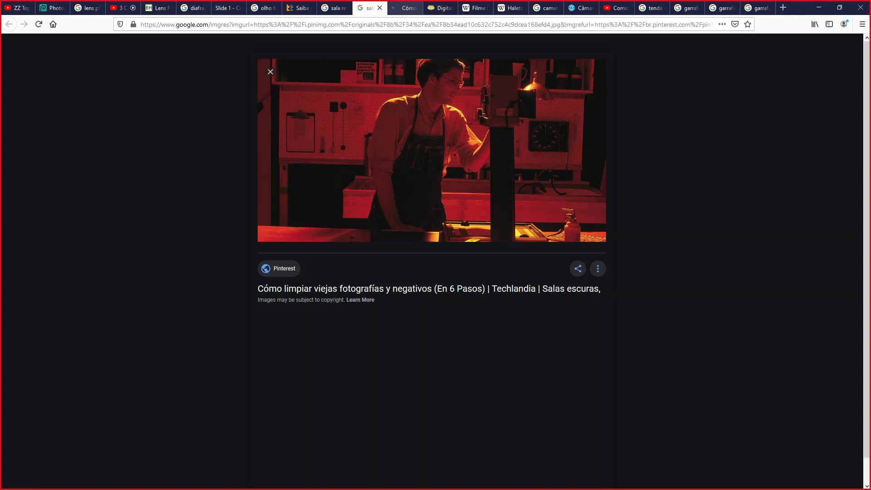
key(ctrl+Tab)
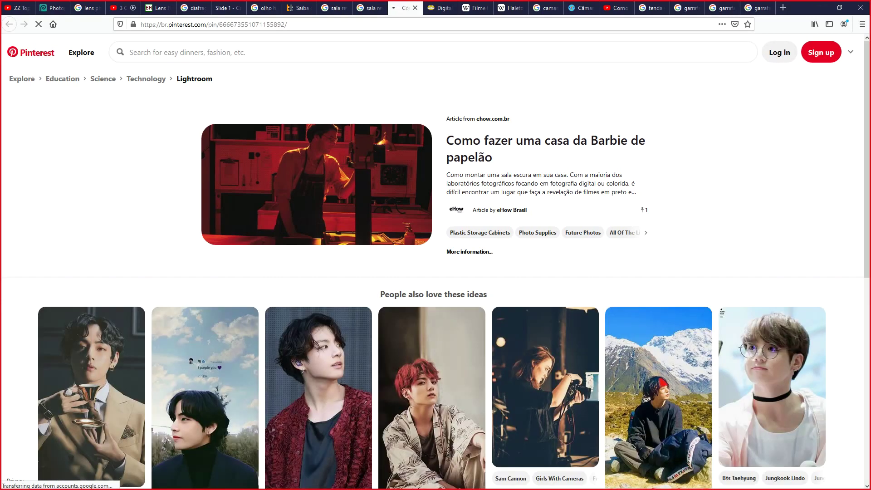
Go back to the "sala revelacao fotografico" image results and look over the darkroom and film development pictures
key(ctrl+shift+Tab)
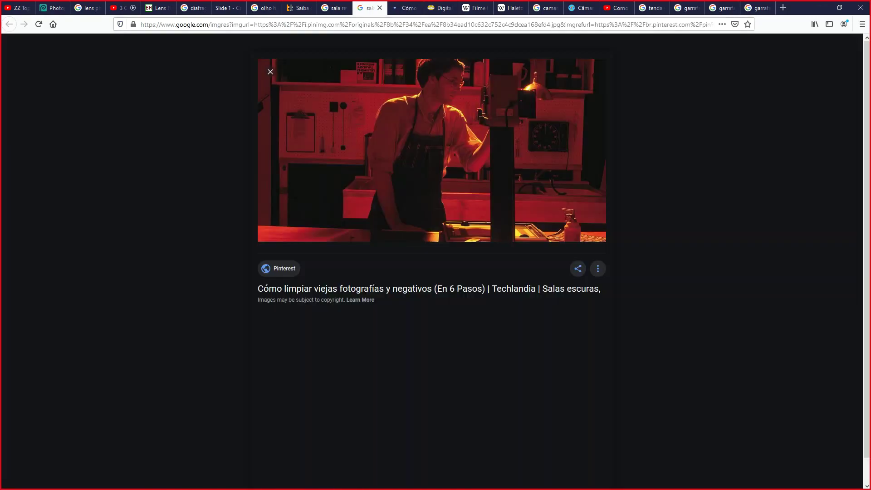
key(ctrl+shift+Tab)
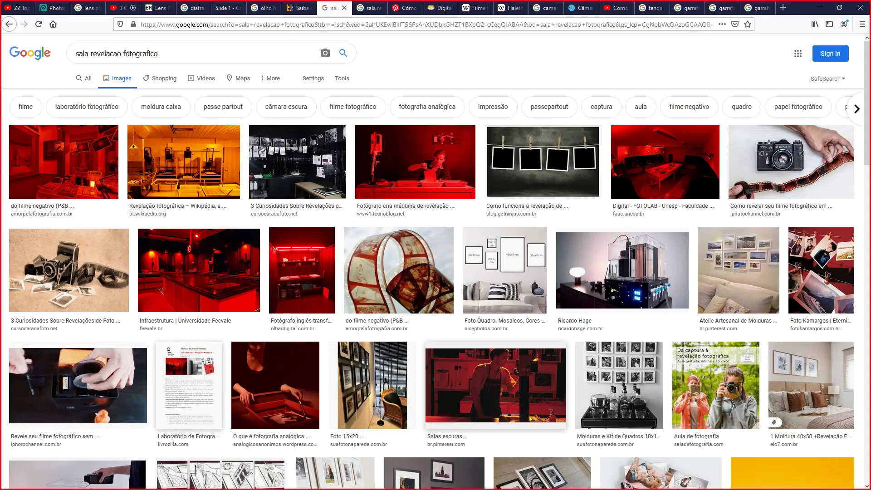
scroll(399, 270, down, 3)
scroll(431, 272, down, 3)
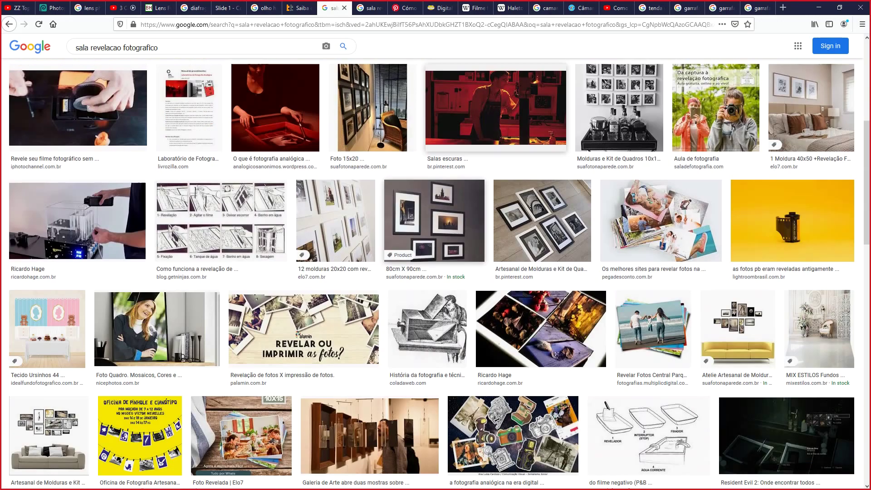
scroll(431, 272, up, 6)
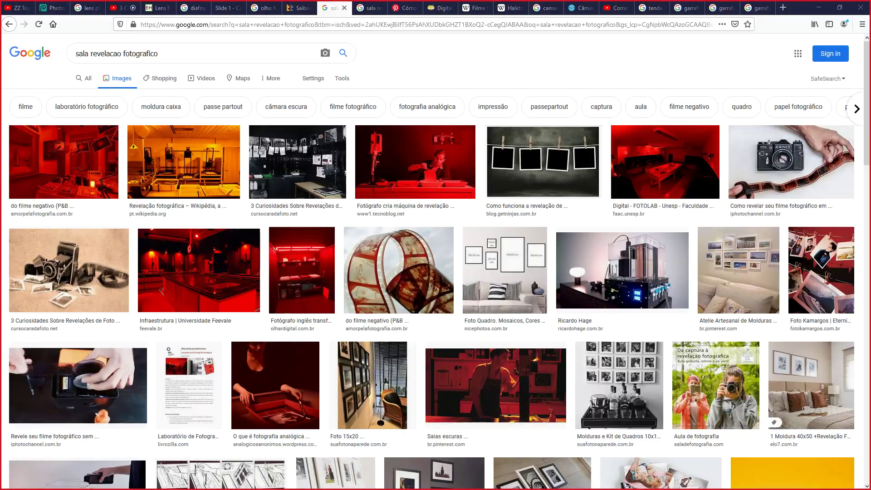
Switch to Photoshop and invert the colours of the concert picture's Plano de Fundo layer
key(alt+Tab)
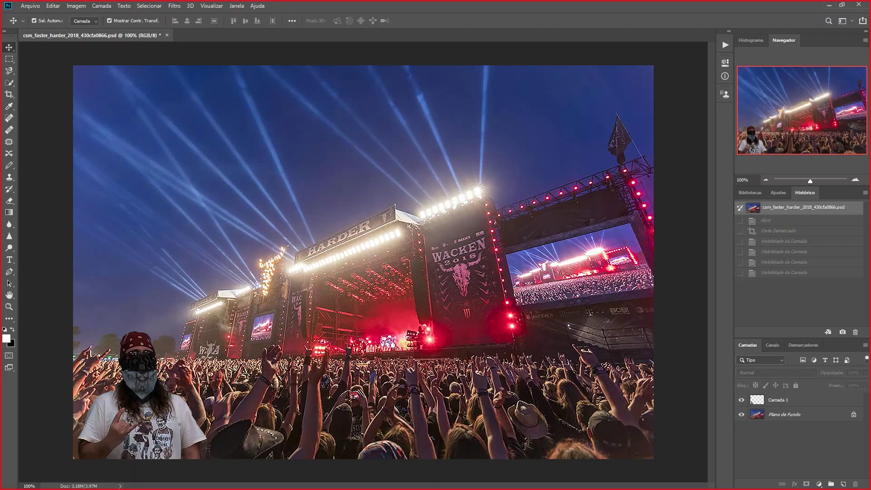
key(alt+i)
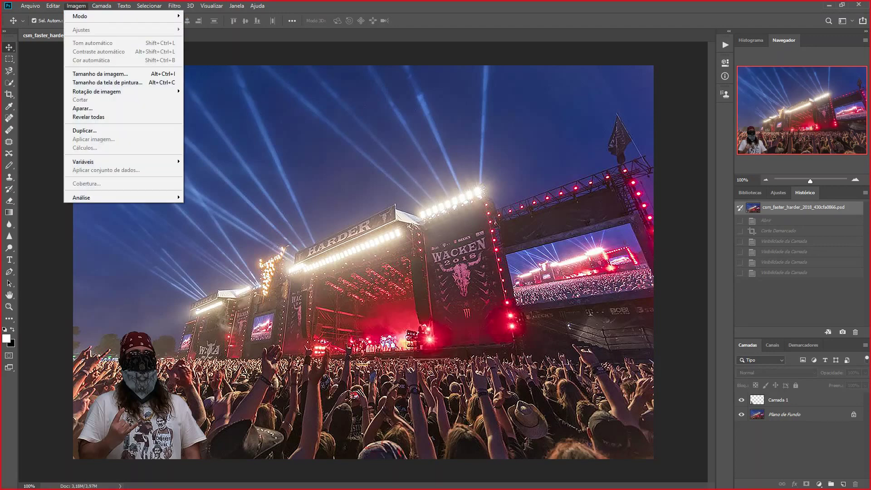
key(Down)
key(Right)
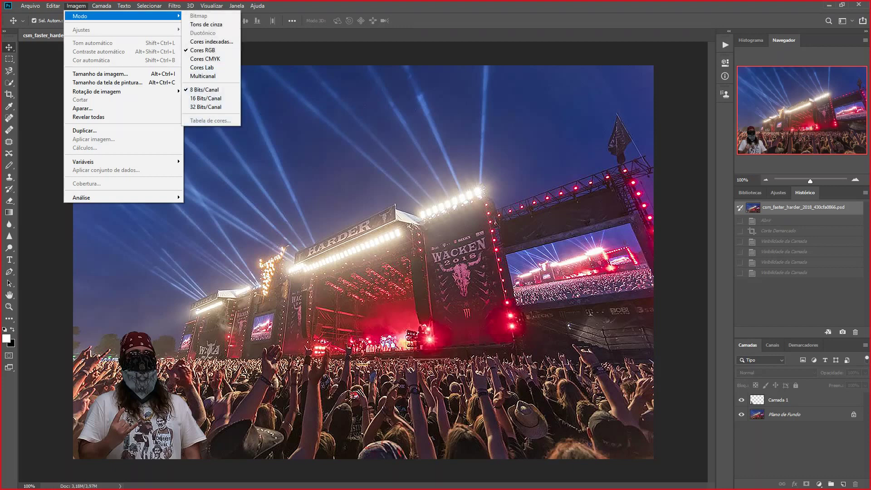
key(Left)
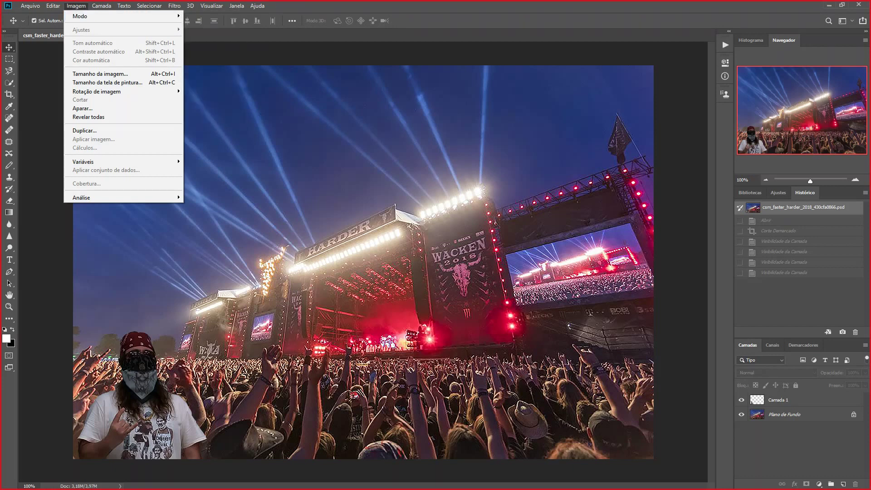
key(Escape)
key(Escape)
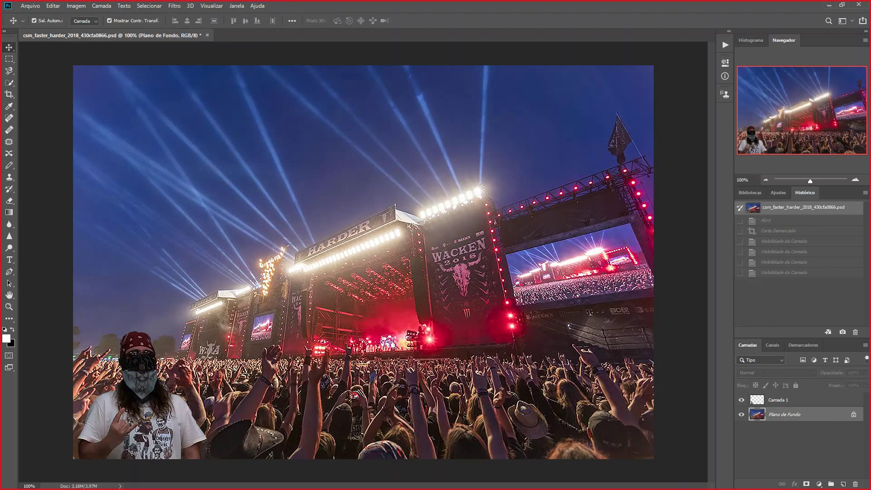
key(alt+i)
key(Down)
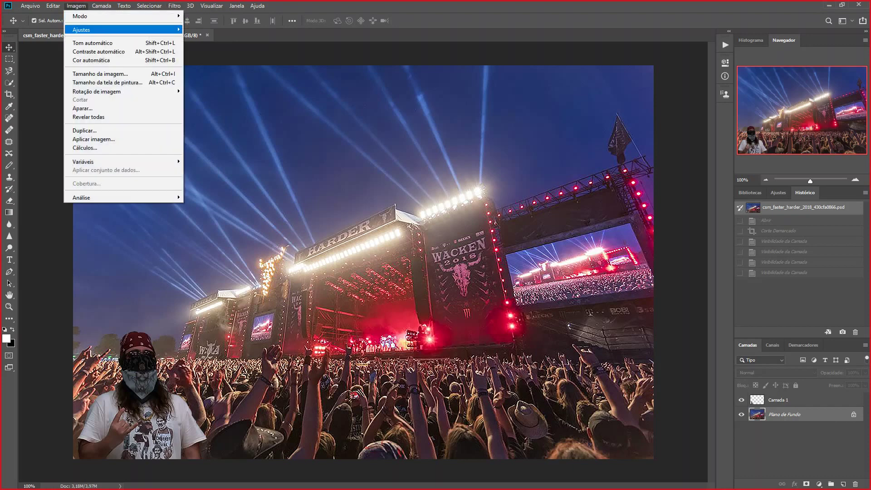
key(Right)
key(Down)
key(Down)
key(Down)
key(Down)
key(Down)
key(Down)
key(Down)
key(Down)
key(Down)
key(Down)
key(Down)
key(Down)
key(Down)
key(Down)
key(Down)
key(Down)
key(Down)
key(Down)
key(Down)
key(Down)
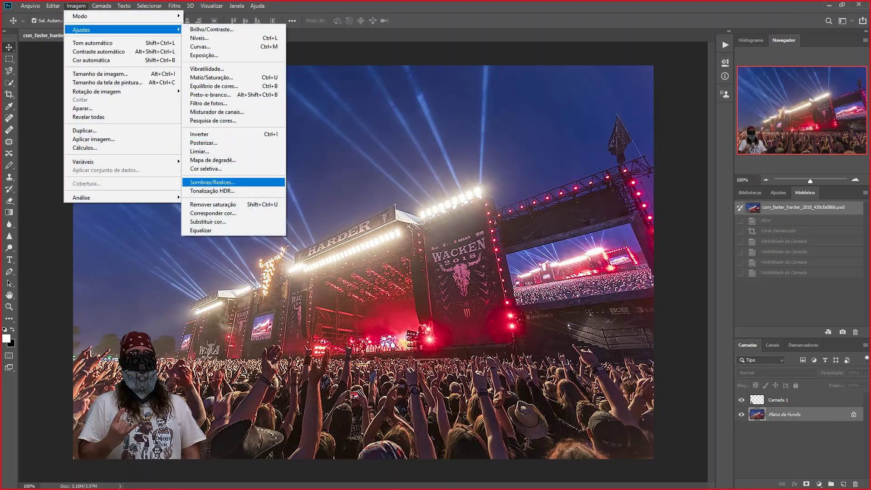
key(Up)
key(Up)
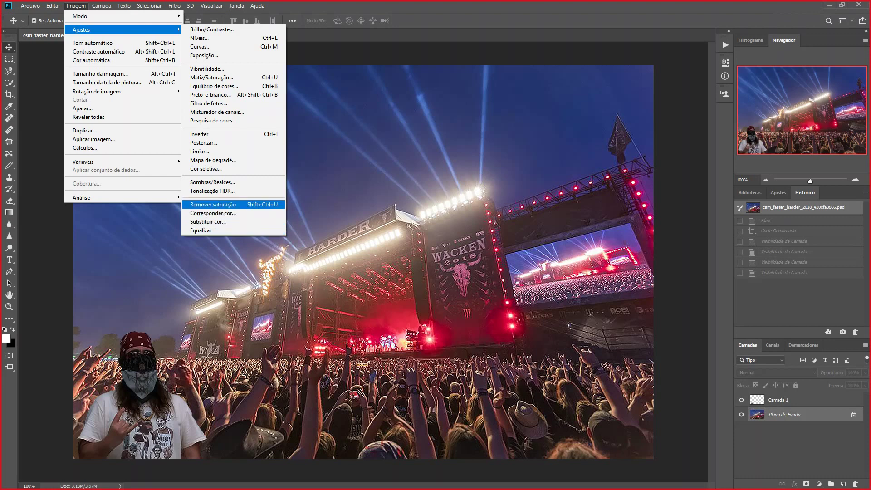
key(Up)
key(Up)
key(Up)
key(Up)
key(Up)
key(Up)
key(Up)
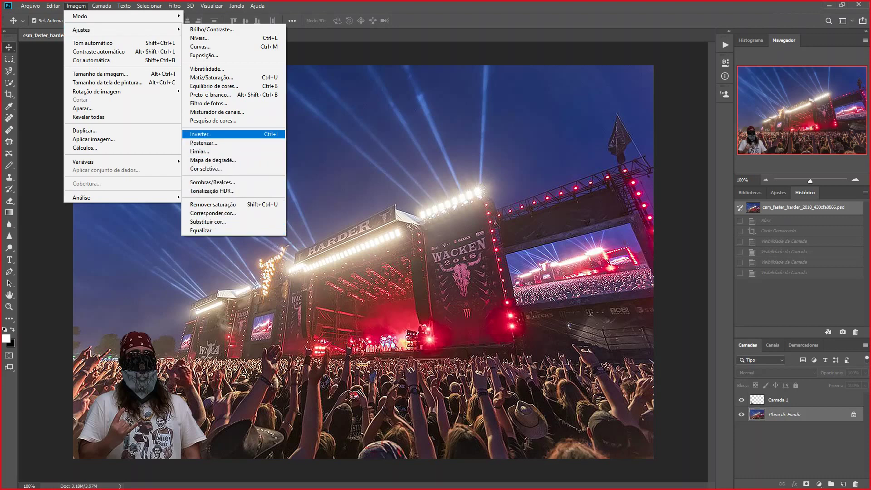
key(Return)
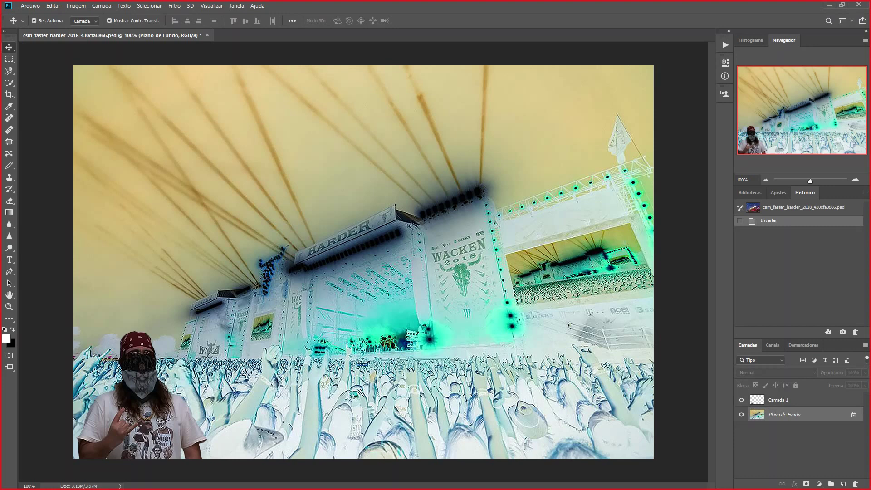
Undo the concert picture's inversion, redo it, and undo it again to compare positive and negative
key(ctrl+z)
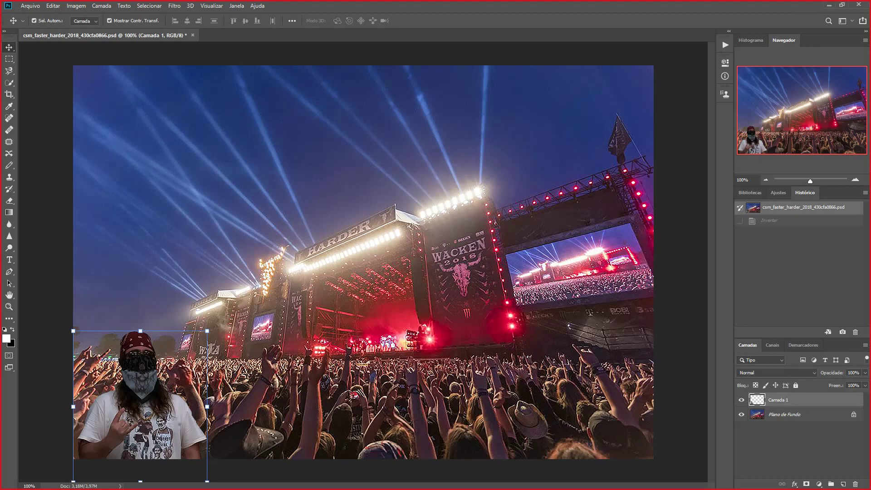
key(ctrl+shift+z)
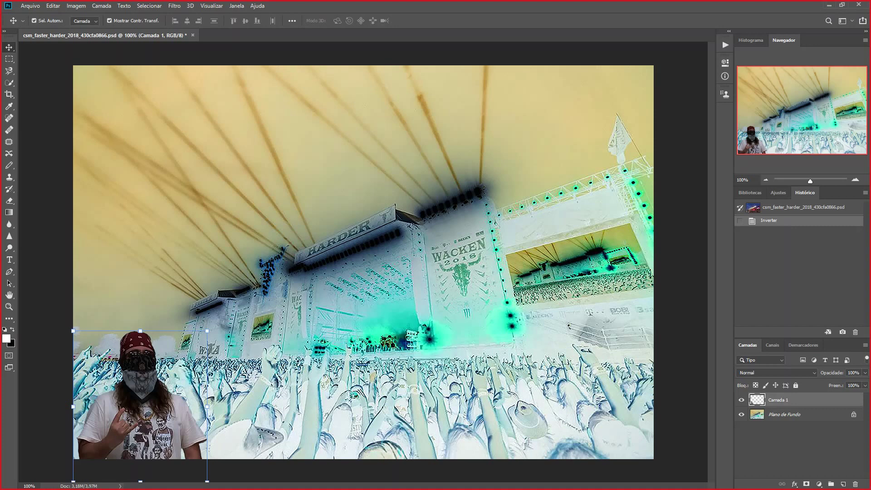
key(ctrl+z)
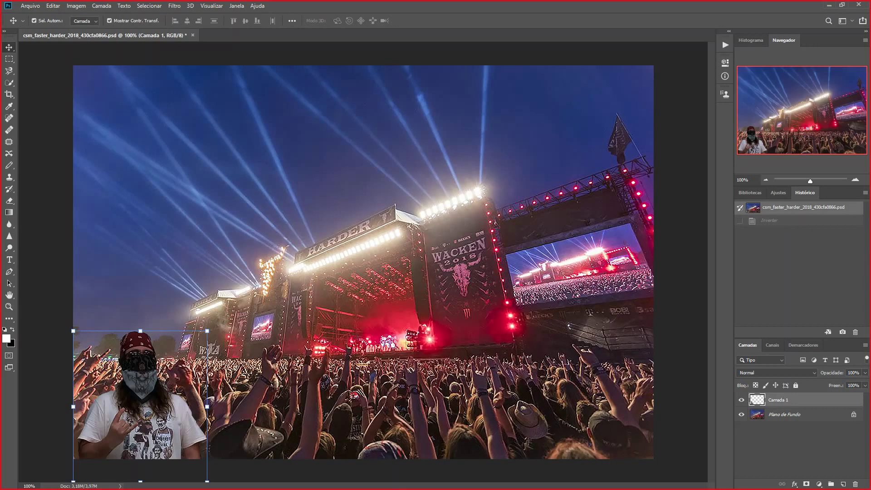
Return to the browser's darkroom image results and open the preview of the curled film strip picture from amorpelafotografia.com.br
click(829, 5)
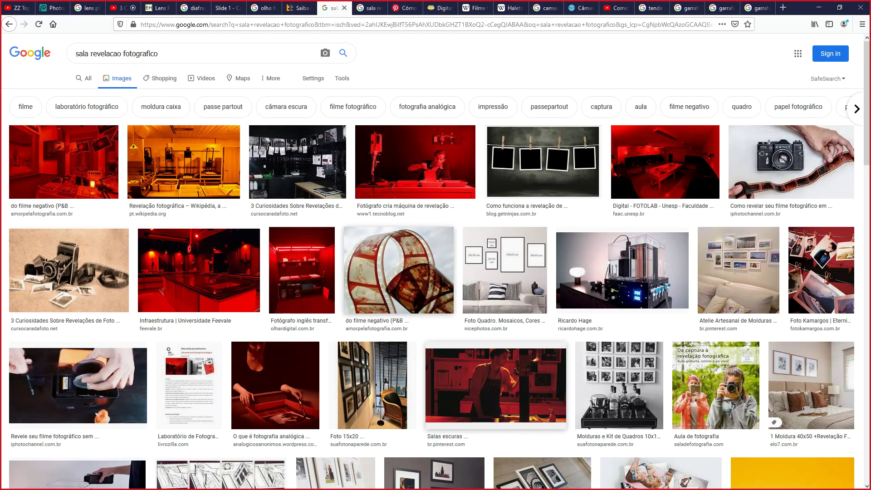
right_click(393, 259)
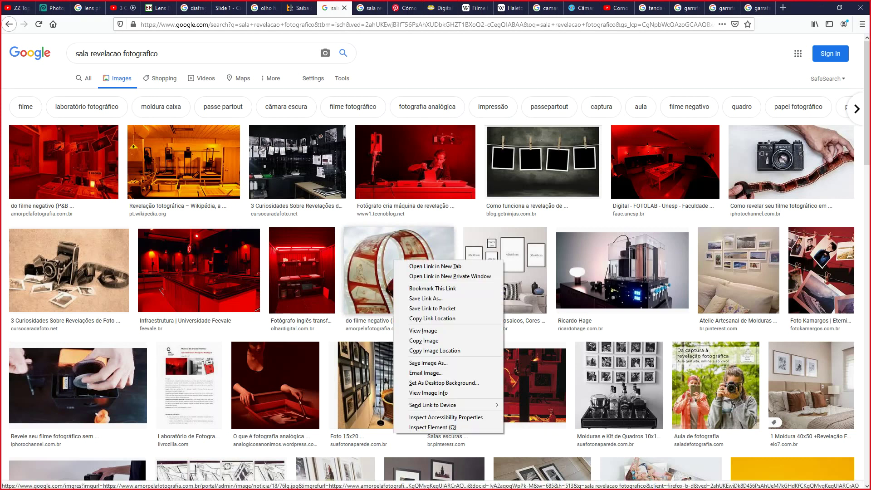
key(Escape)
click(393, 259)
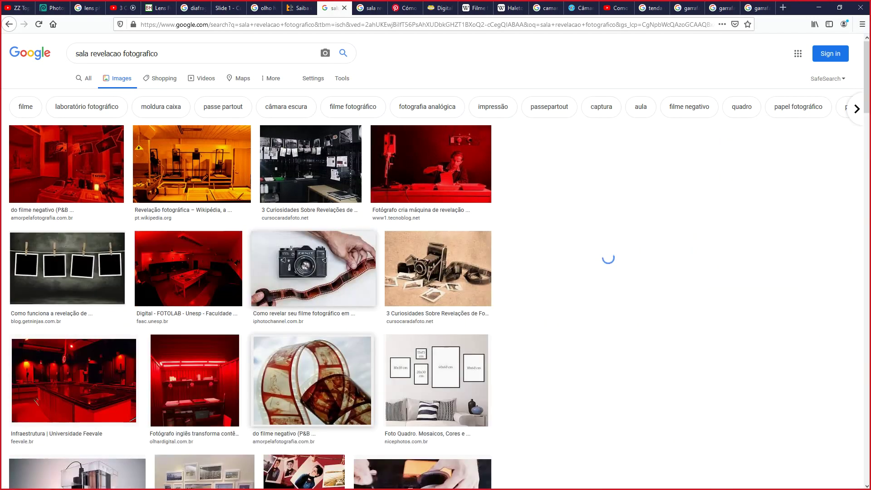
Save the previewed film strip picture to the computer as 76lg.jpg
right_click(580, 184)
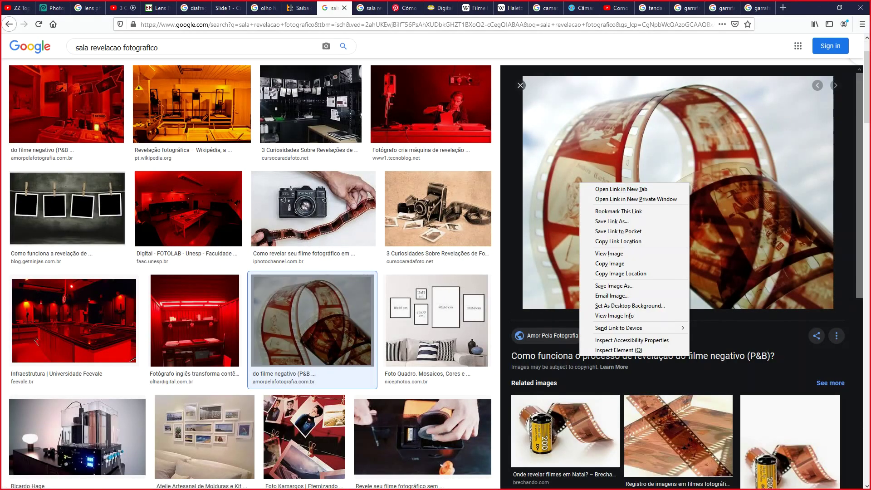
key(Down)
key(Down)
key(Down)
key(Down)
key(Down)
key(Down)
key(Down)
key(Down)
key(Down)
key(Down)
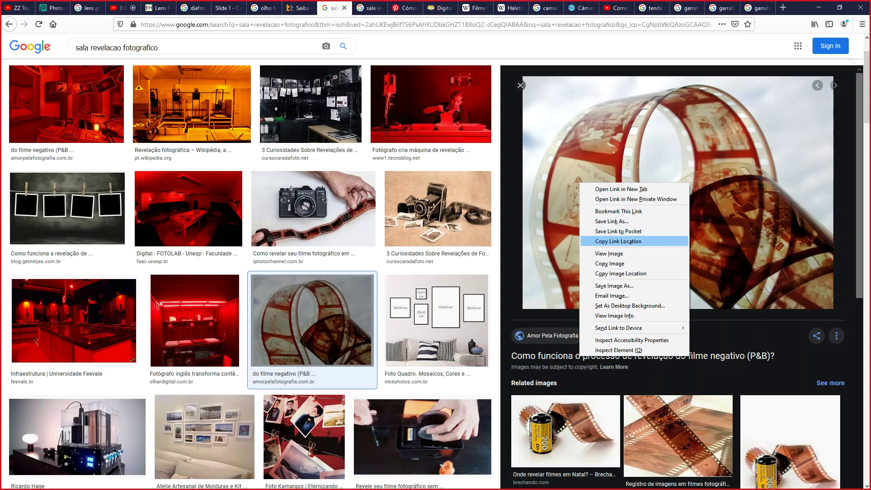
key(Return)
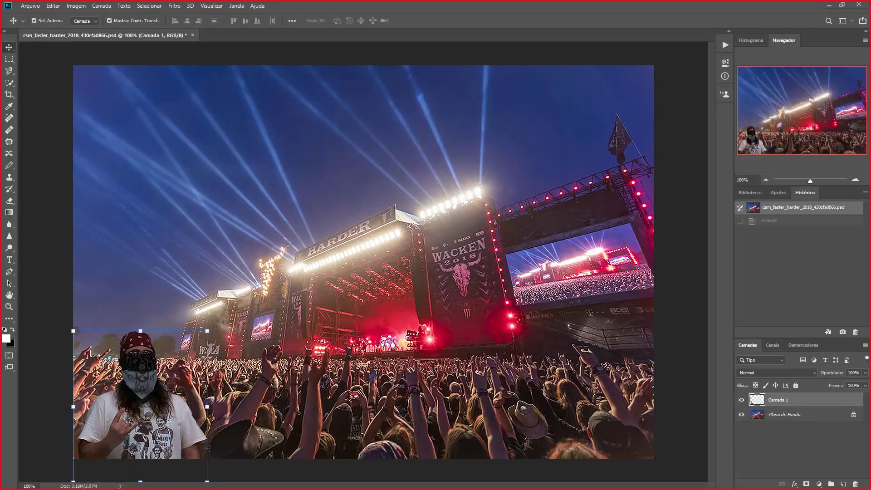
Open 76lg.jpg as a separate Photoshop document and invert its colours
drag(229, 42, 228, 41)
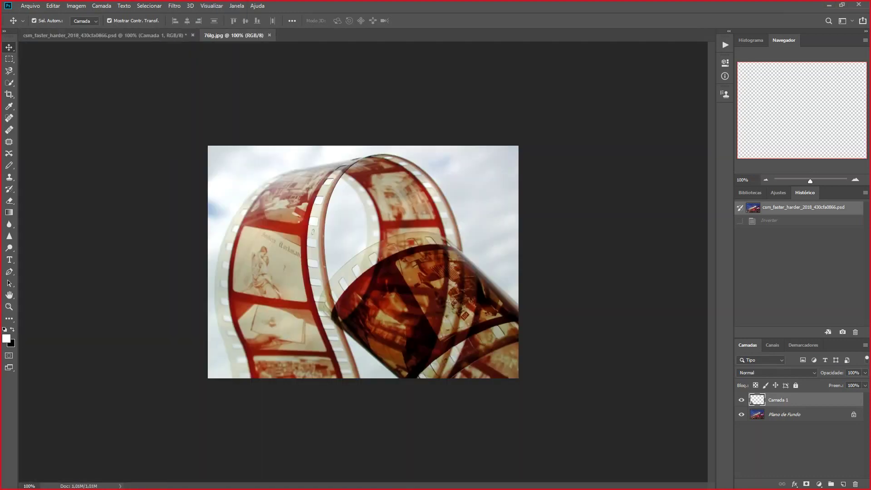
click(76, 5)
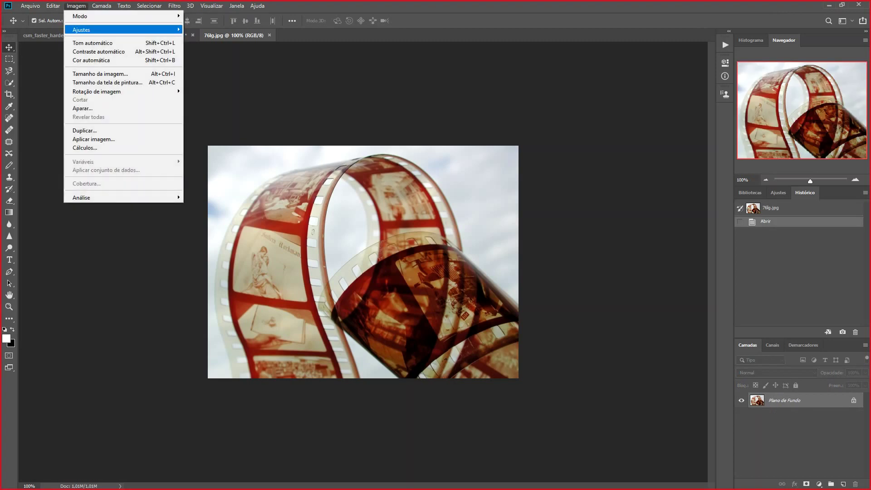
mouse_move(123, 30)
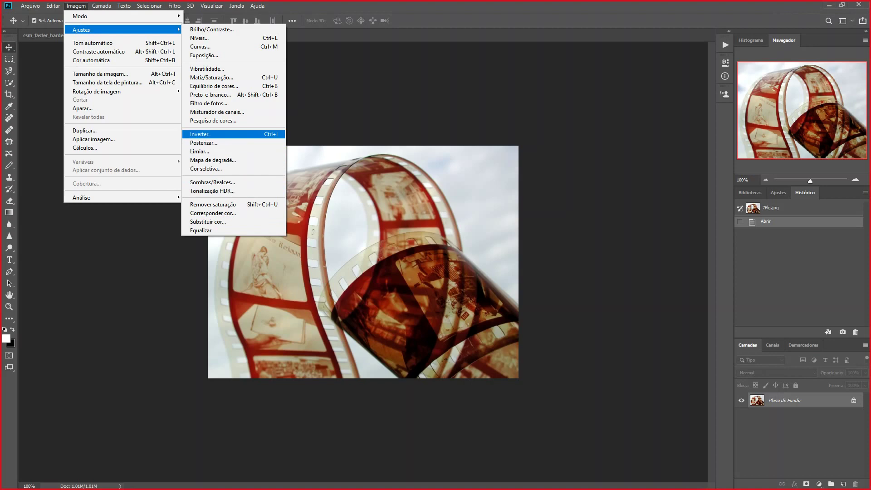
key(Return)
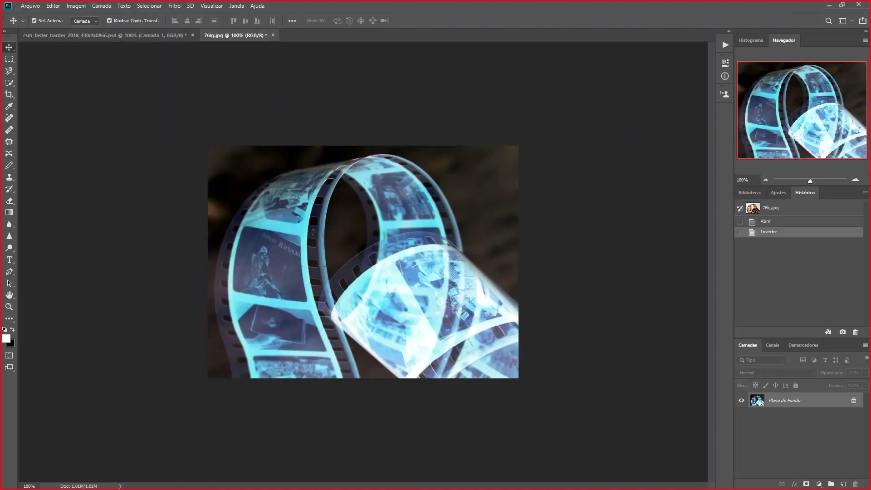
Undo the film strip picture's inversion and close its document without saving
key(ctrl+z)
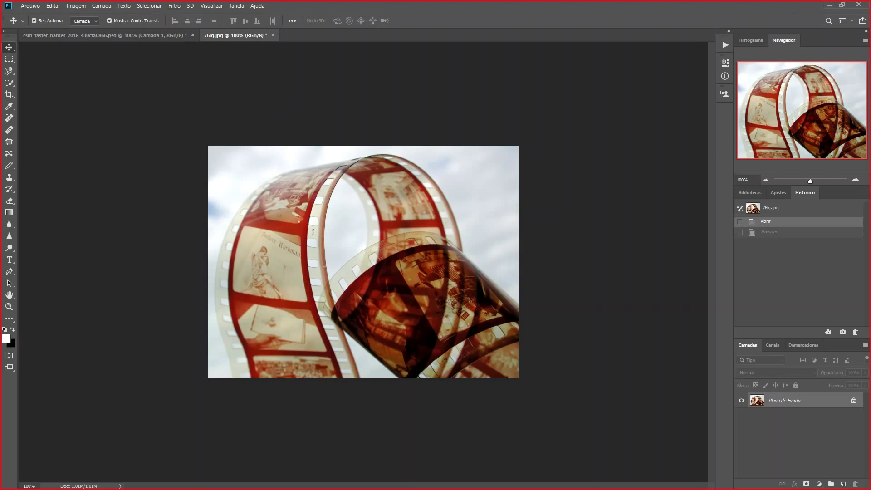
key(ctrl+w)
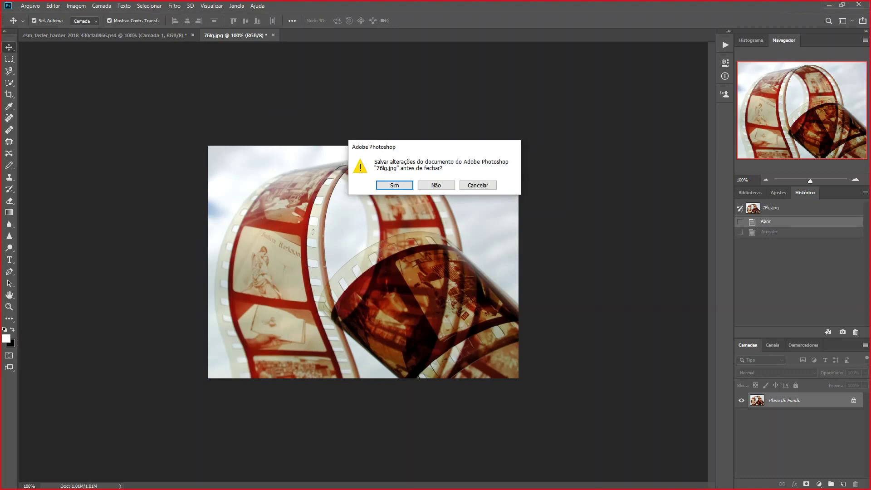
key(Tab)
key(Return)
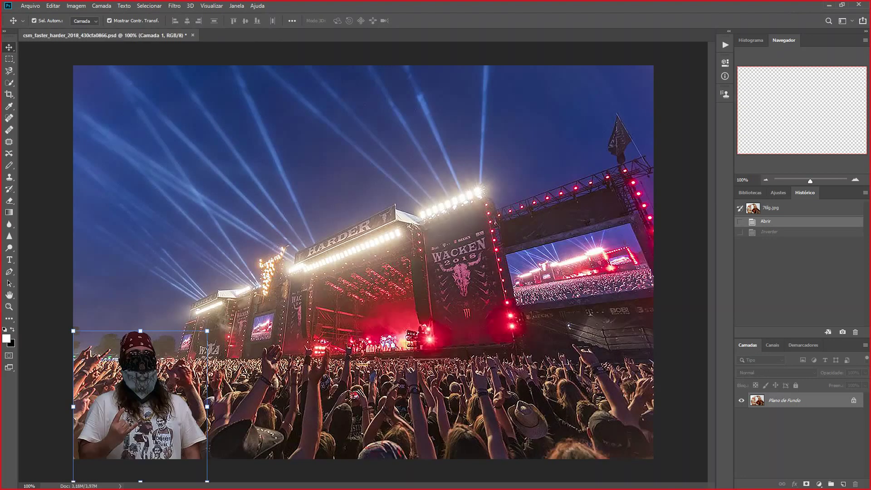
Return to the browser and search Google Images for "negativo fotografico"
key(alt+Tab)
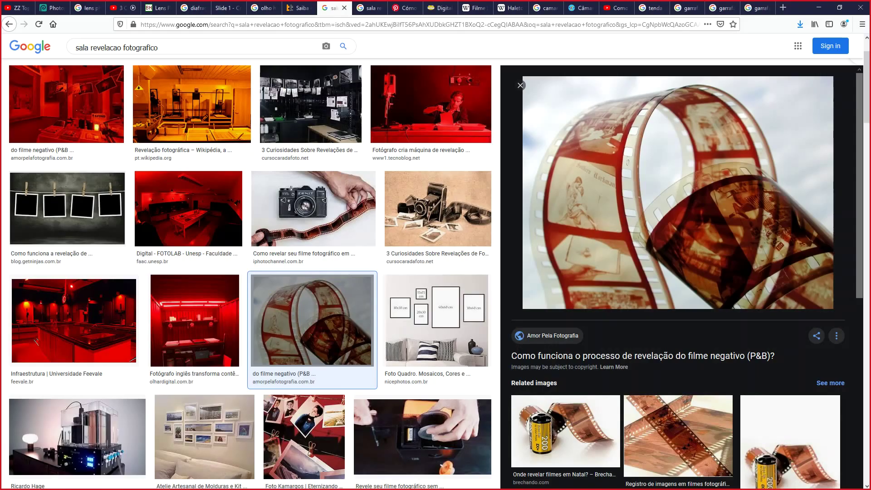
scroll(436, 272, up, 2)
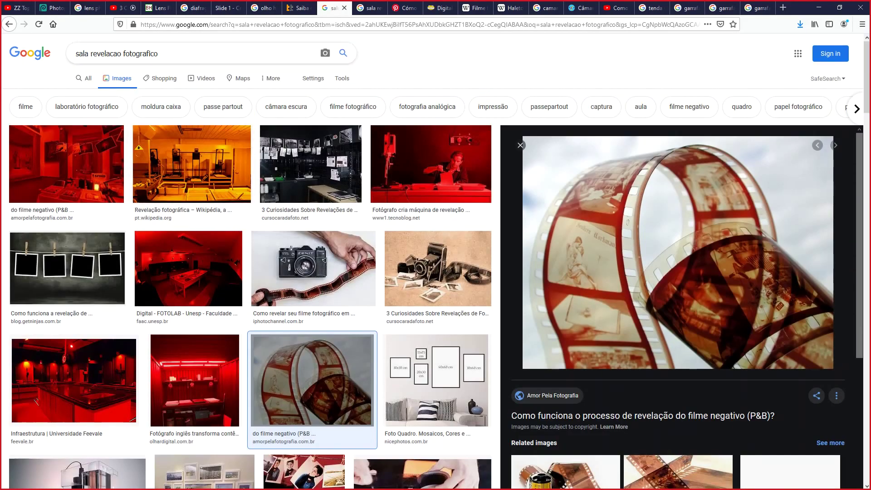
drag(76, 53, 117, 54)
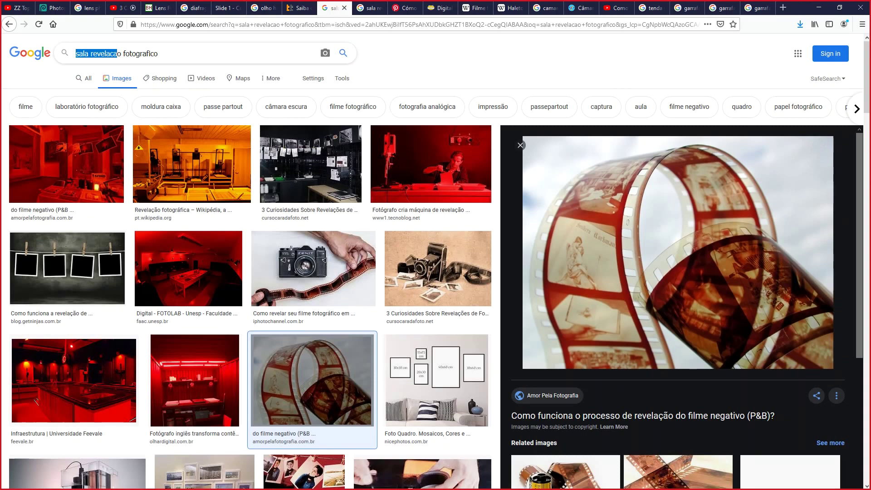
key(Delete)
key(Delete)
text(ne)
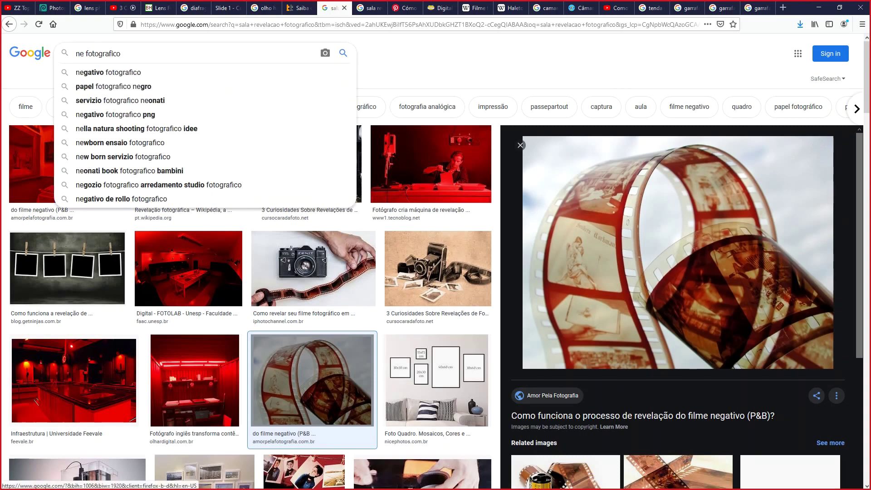
text(gativo)
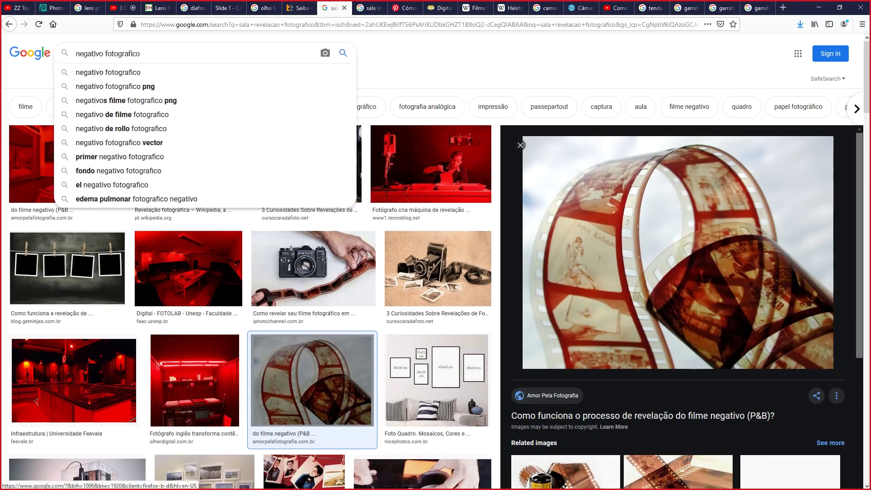
key(Return)
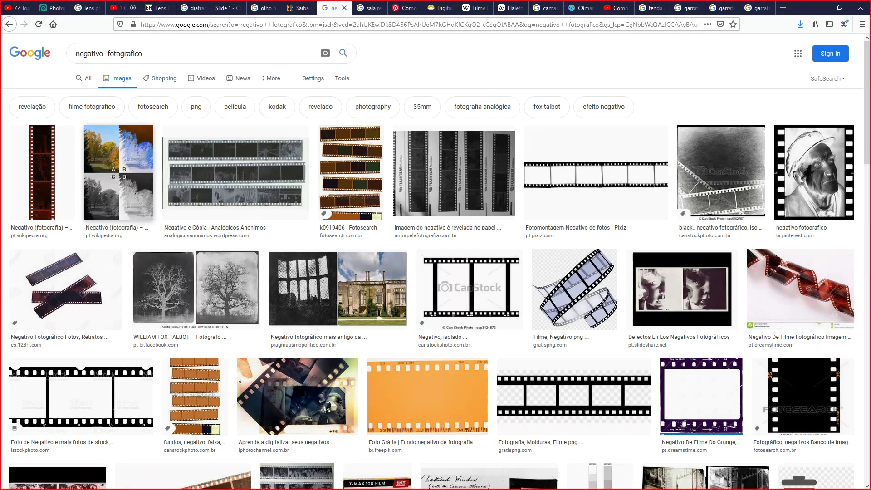
Look over the photographic negative results and open the preview of Wikipedia's four-part A, B, C, D tree picture
scroll(181, 191, down, 3)
scroll(181, 190, down, 4)
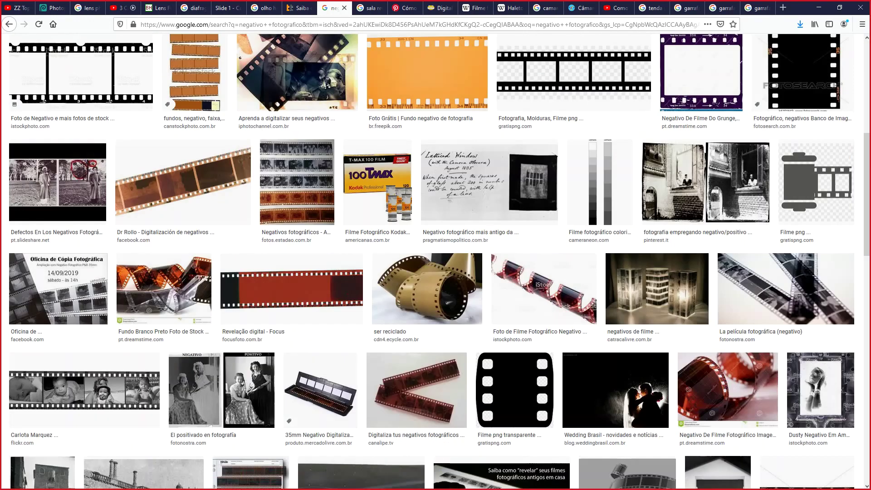
scroll(136, 190, up, 7)
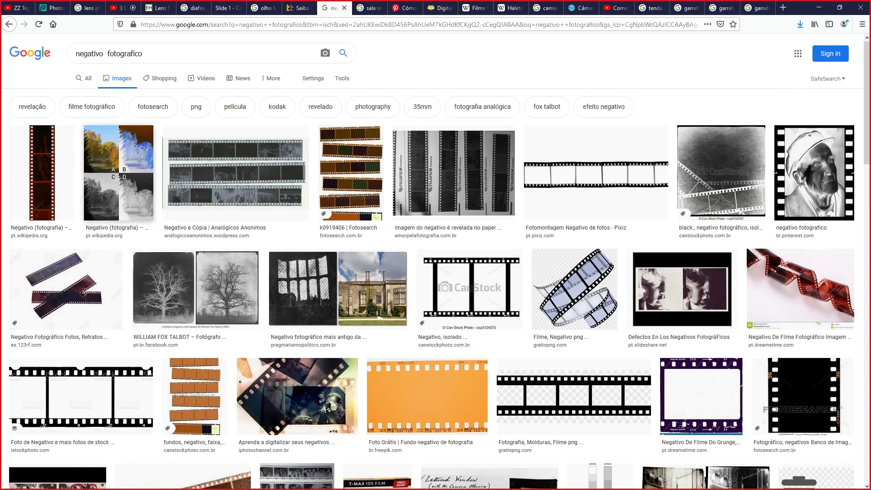
click(119, 173)
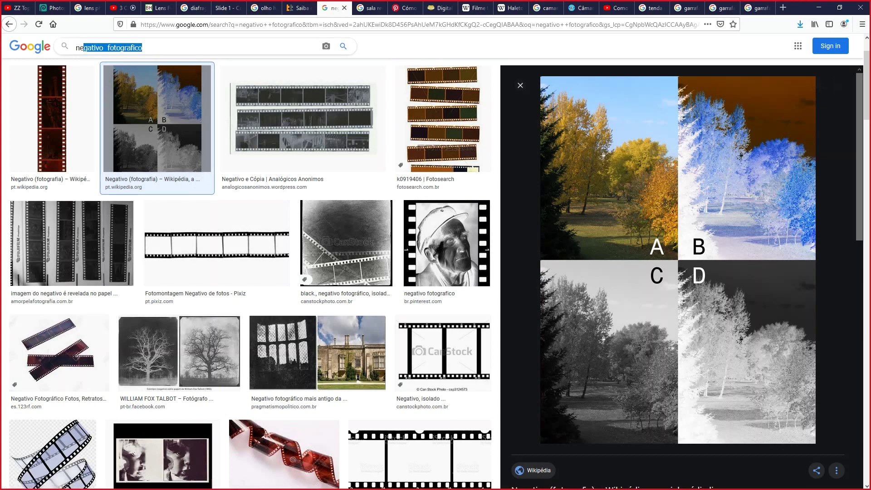
In the browser tab showing the red-lit darkroom picture, search Google Images for "disco vinil"
key(ctrl+Tab)
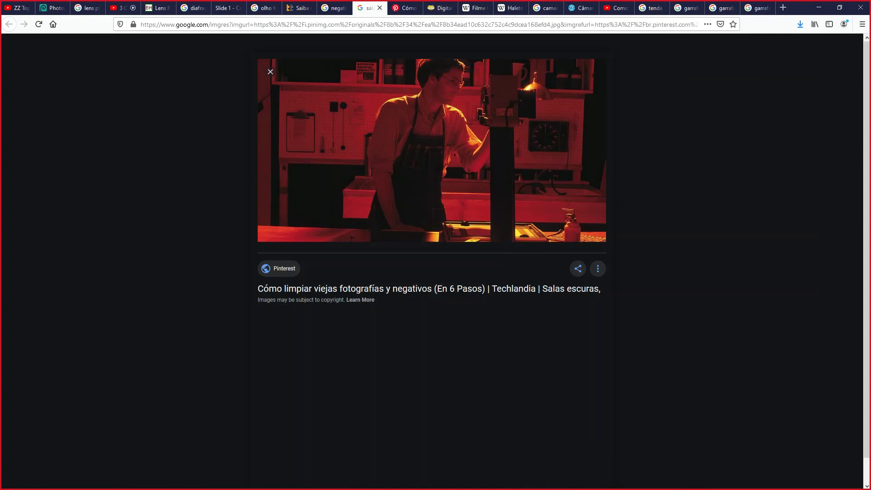
key(ctrl+l)
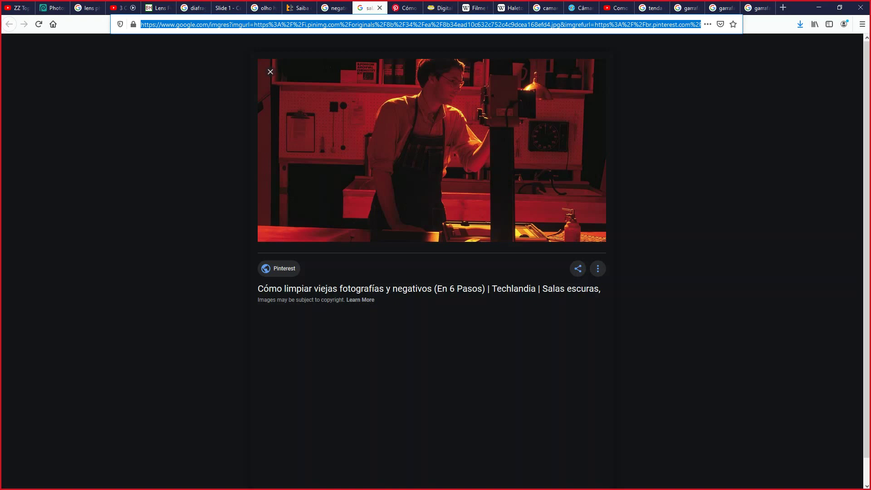
text(disco vi)
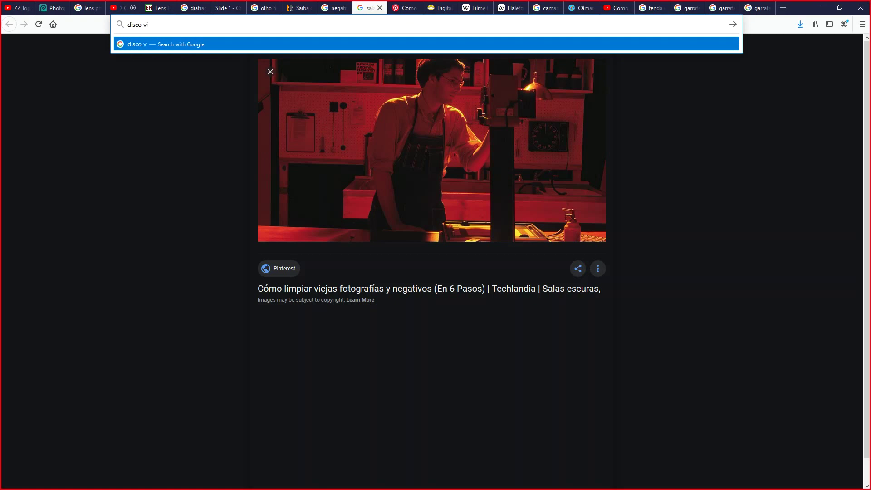
text(nil)
key(Return)
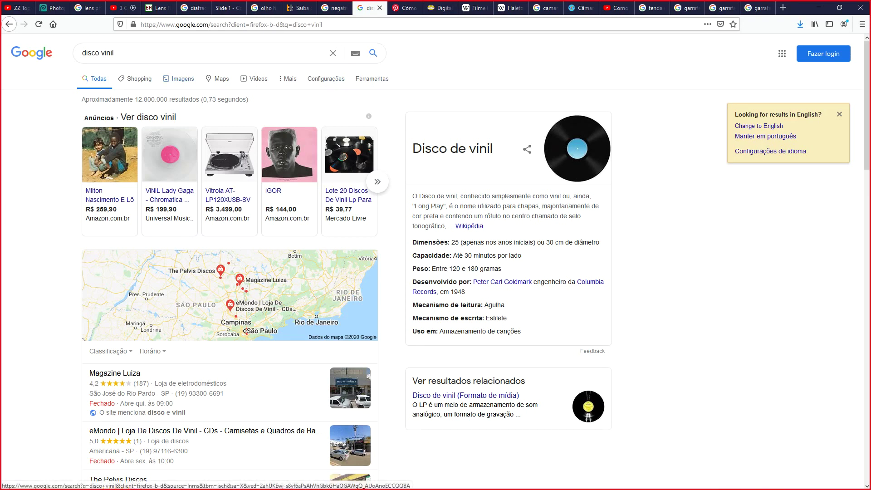
click(178, 78)
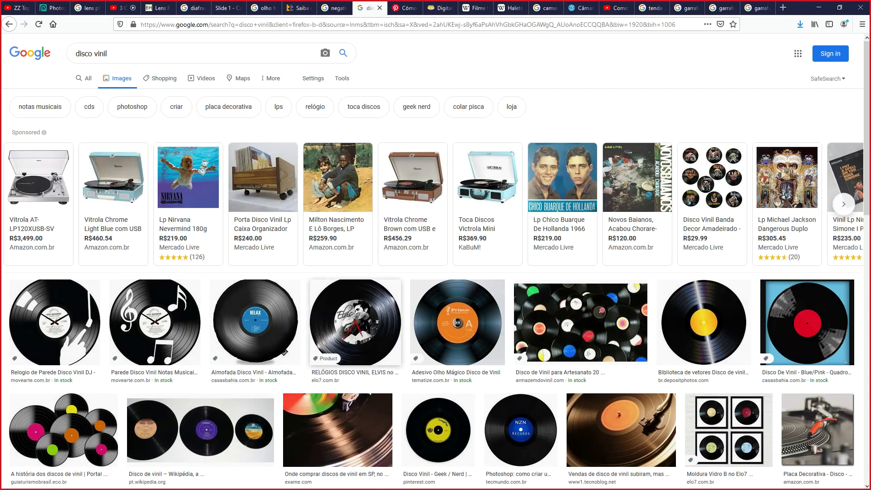
Look over the vinyl record image results and the sponsored record players and albums above them
scroll(356, 317, down, 6)
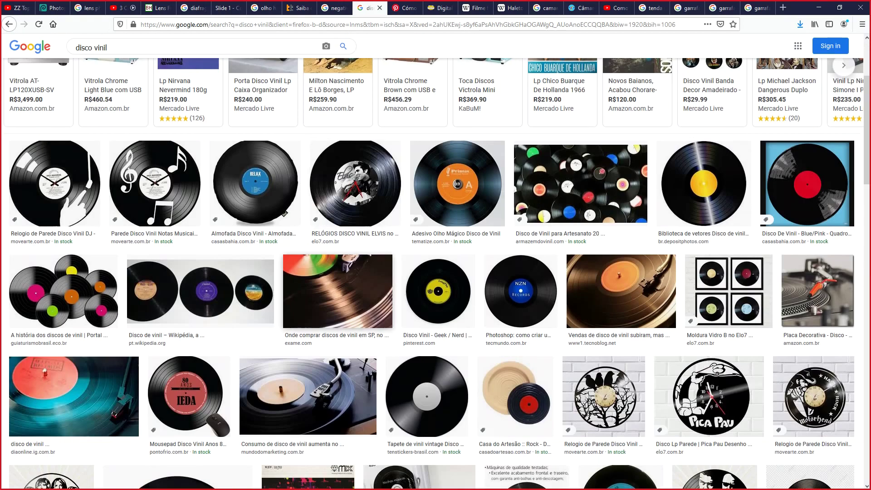
scroll(355, 317, down, 4)
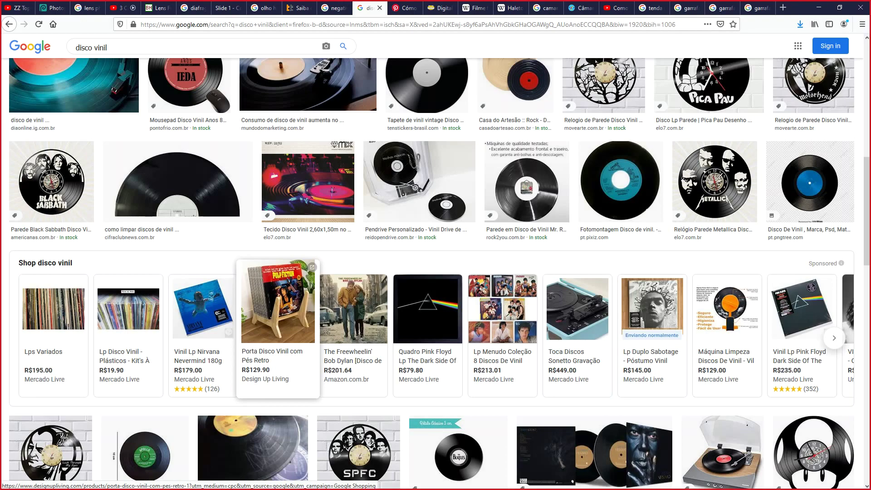
scroll(273, 327, down, 5)
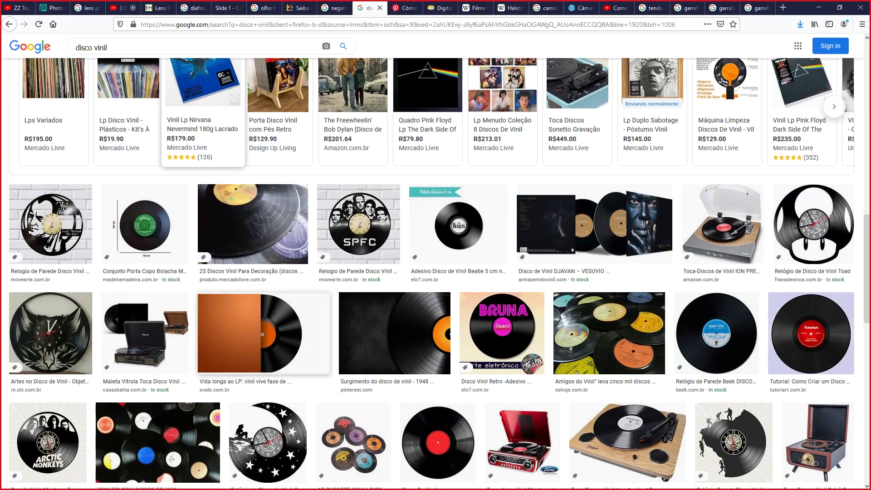
scroll(436, 272, up, 15)
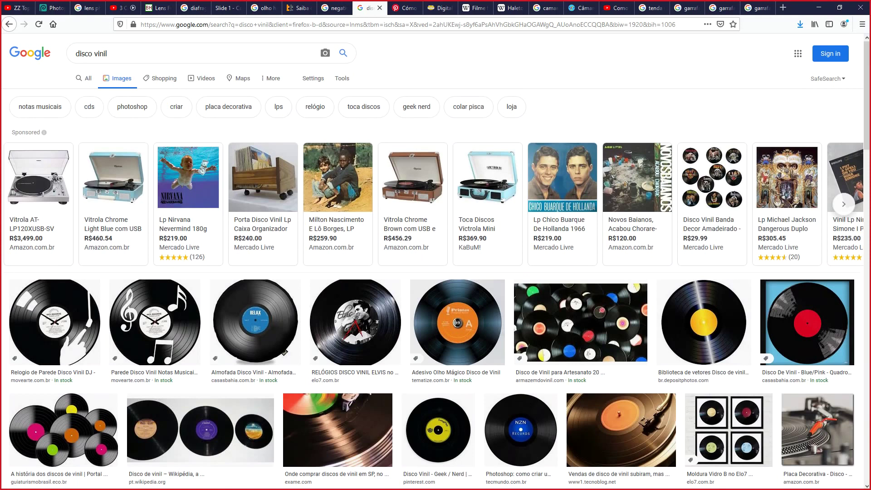
mouse_move(114, 229)
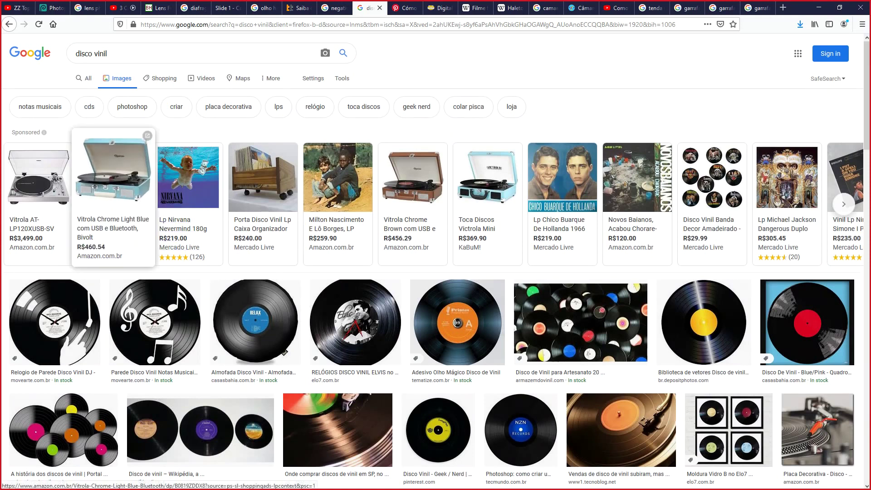
mouse_move(188, 213)
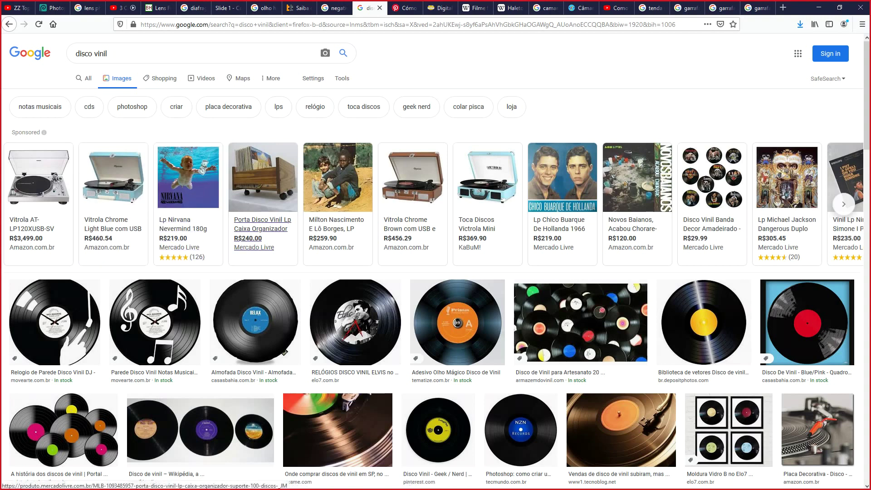
mouse_move(263, 204)
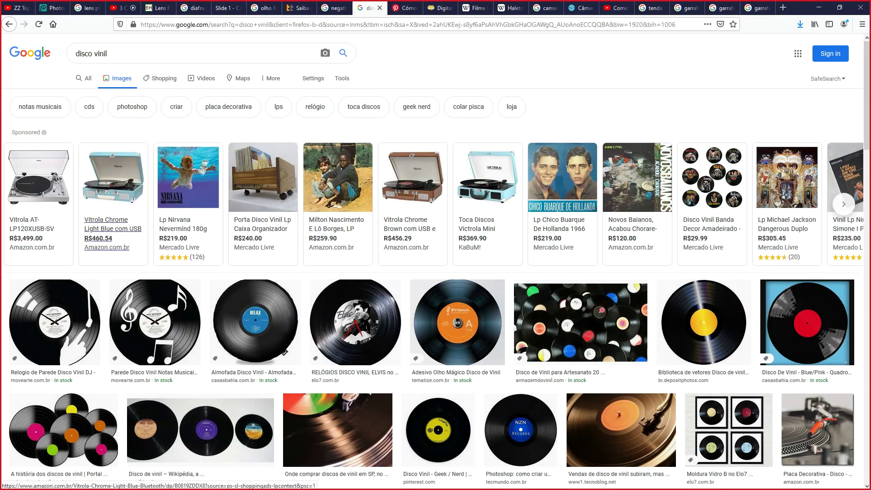
mouse_move(112, 190)
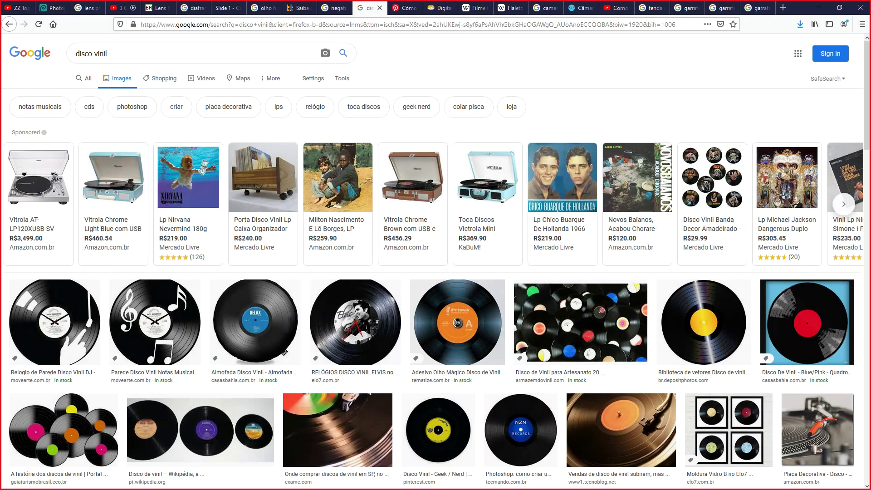
Search Google Images for "telefone de copo"
key(/)
text(telefone de copo)
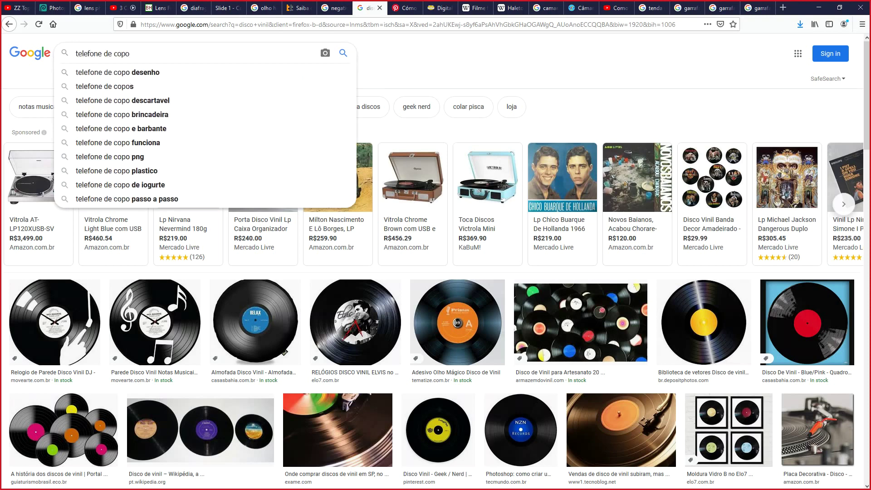
key(Return)
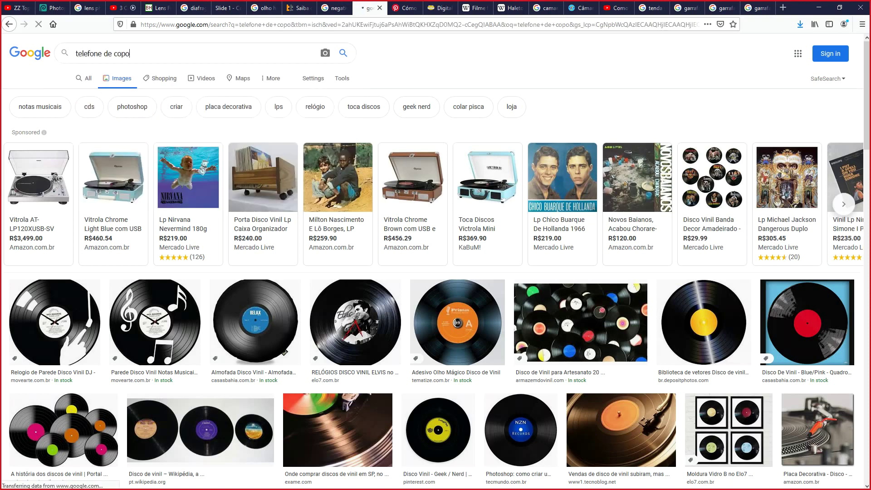
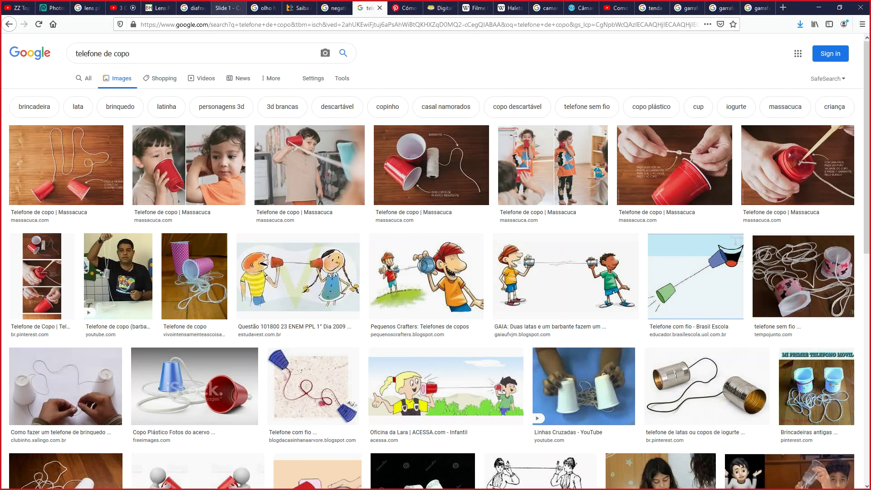
Search for "pedra lago" on the open Pinterest page
click(405, 7)
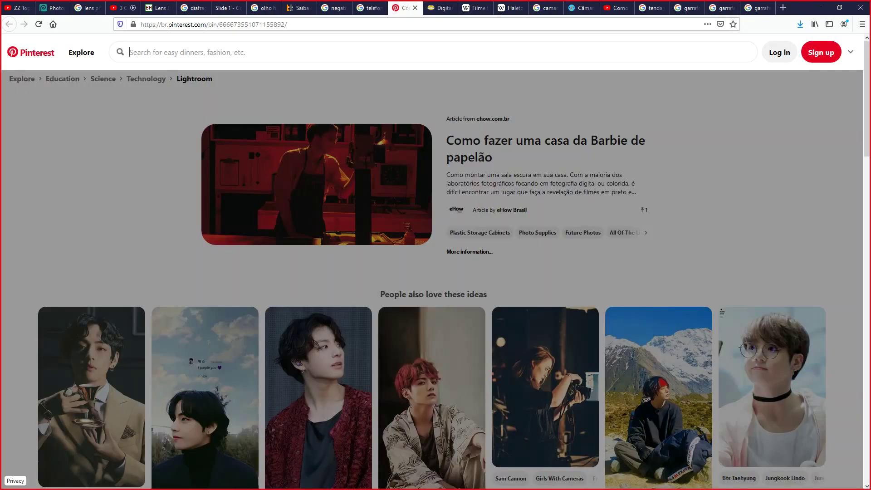
text(pedra)
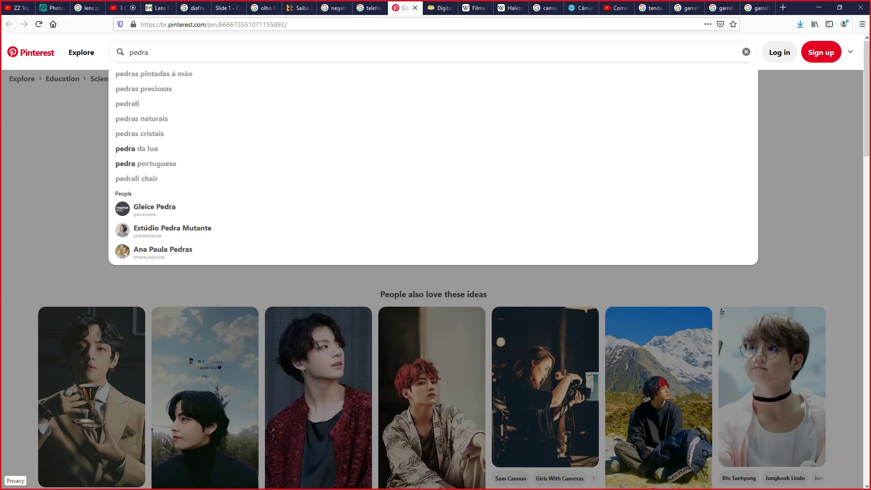
text( lago)
key(Return)
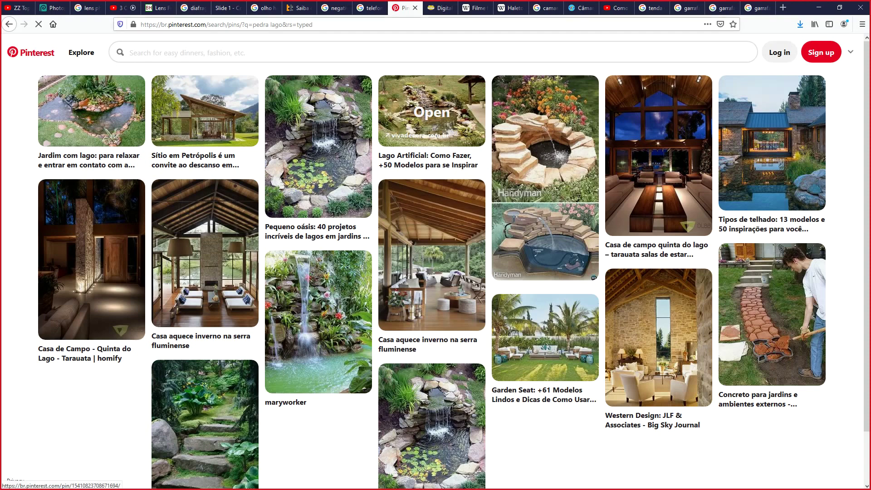
Replace the Pinterest page with Google and search Google Images for "pedra lago"
key(ctrl+l)
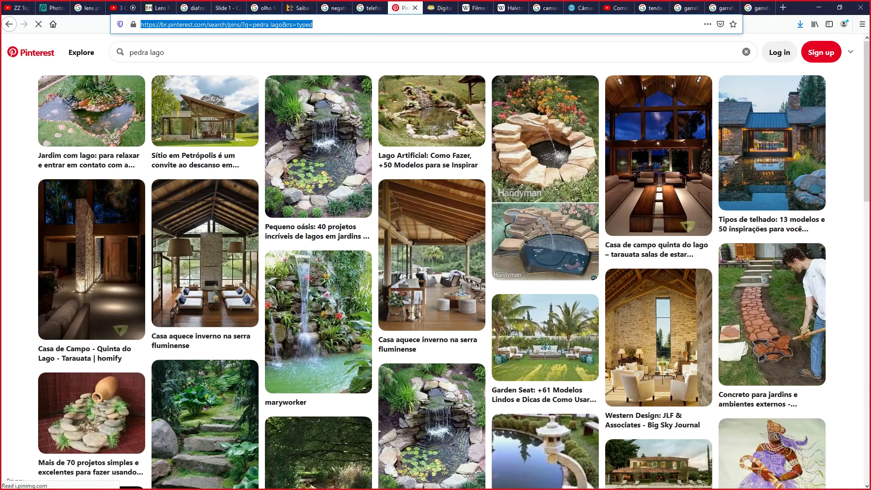
text(google)
key(Return)
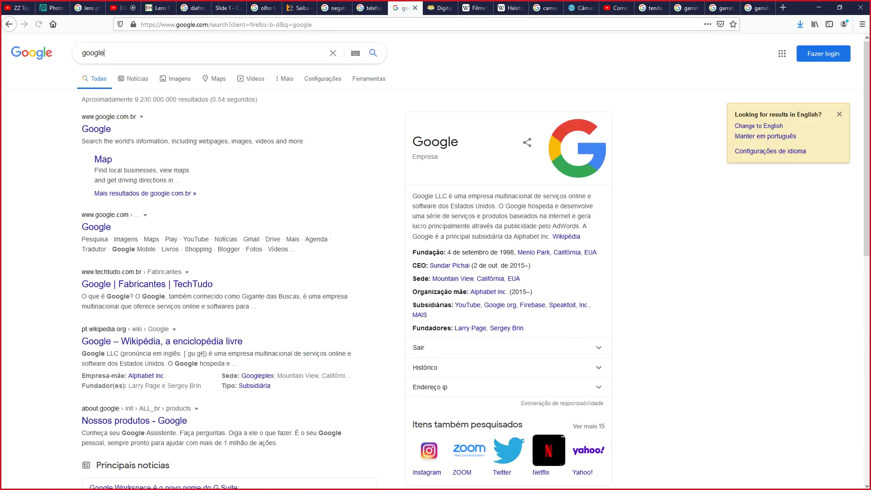
key(ctrl+a)
text(ped)
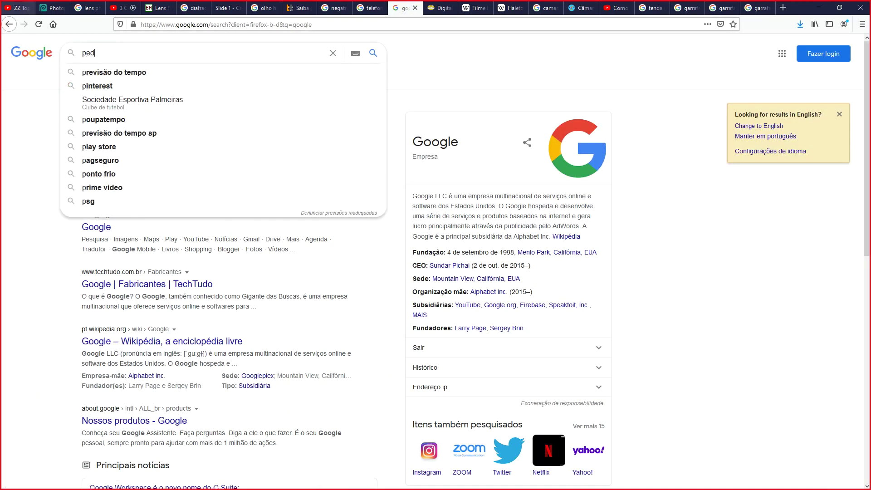
text(ra lago)
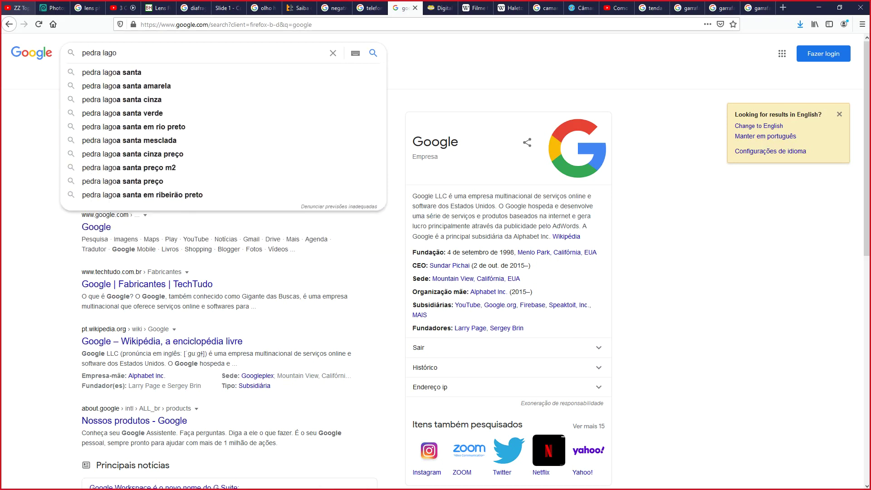
key(Return)
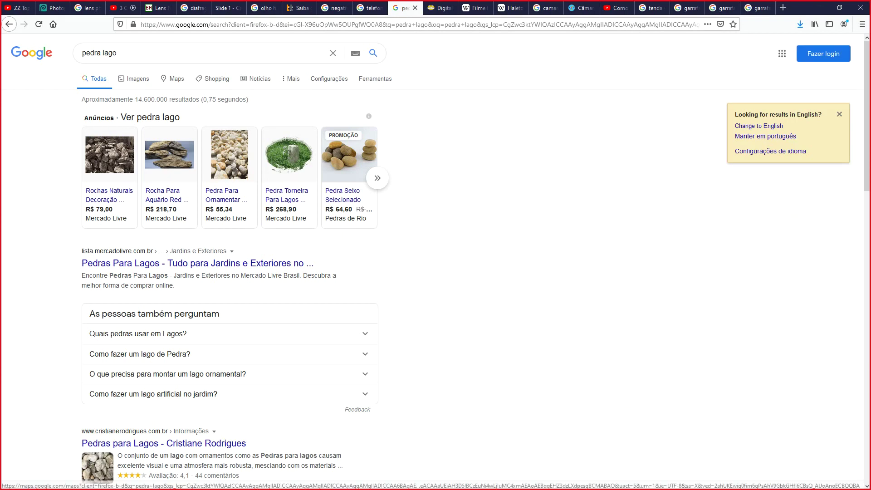
click(133, 78)
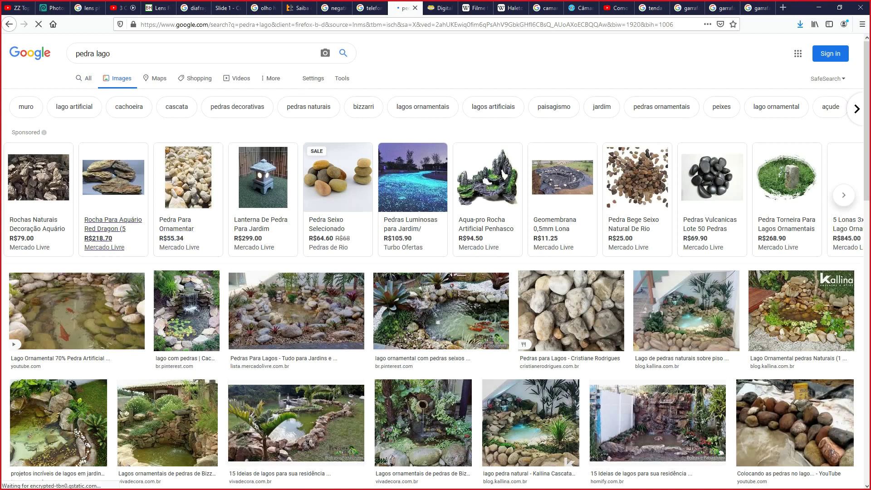
Refine the image search to "pedra lago onda" and look over the pictures of waves on water
text(onda)
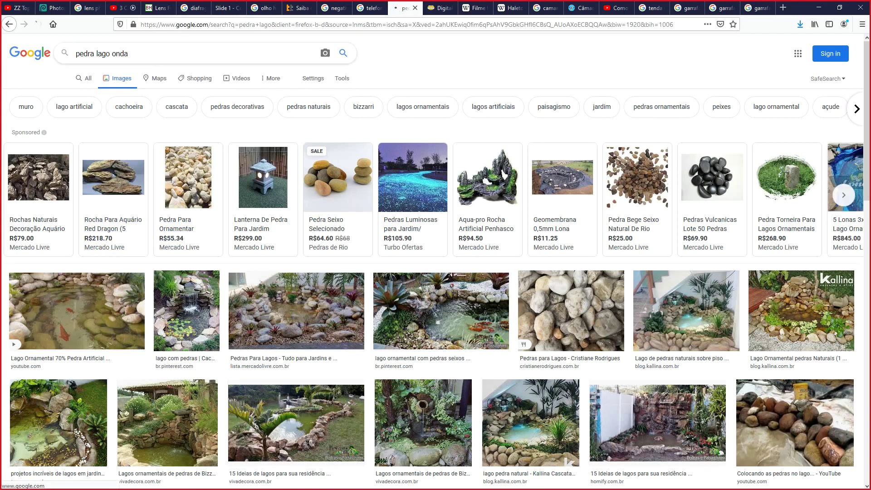
key(Return)
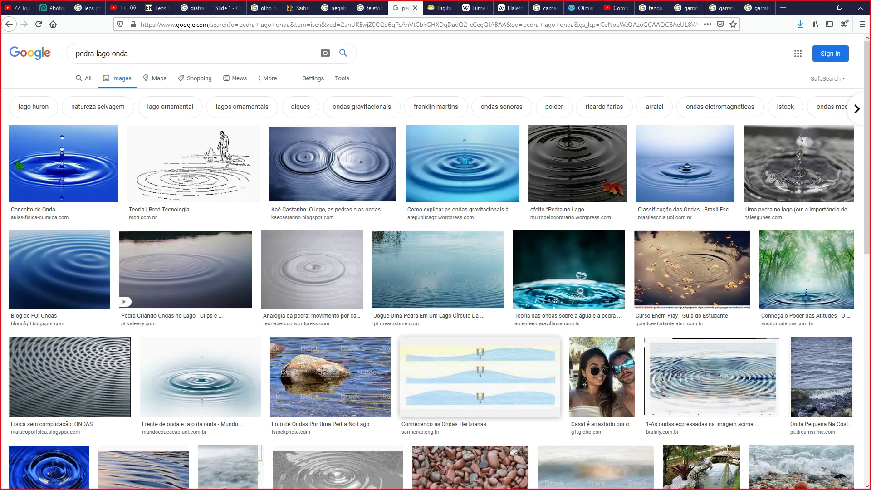
scroll(480, 377, down, 3)
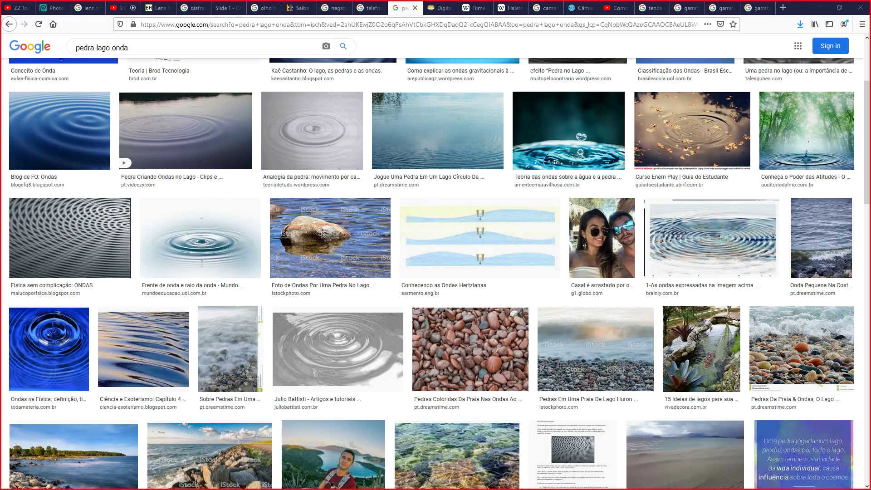
Switch to Sound Forge Pro, try to start a new recording, and close the program
key(alt+Tab)
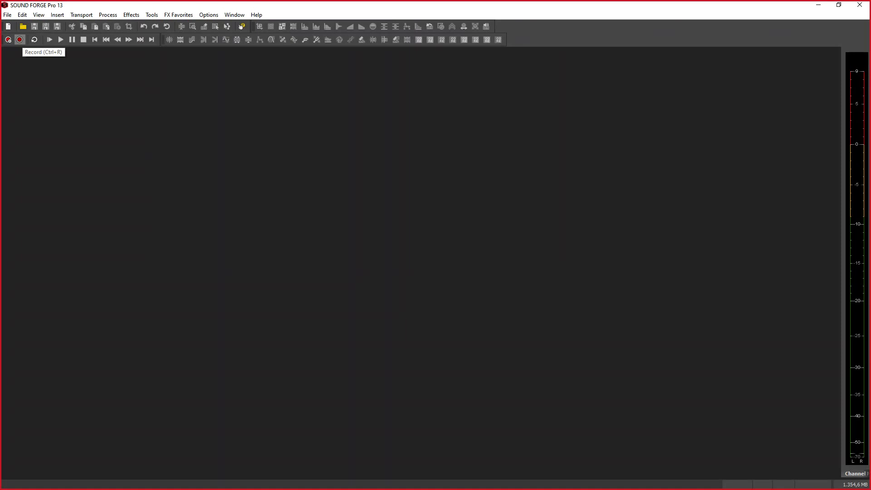
click(20, 40)
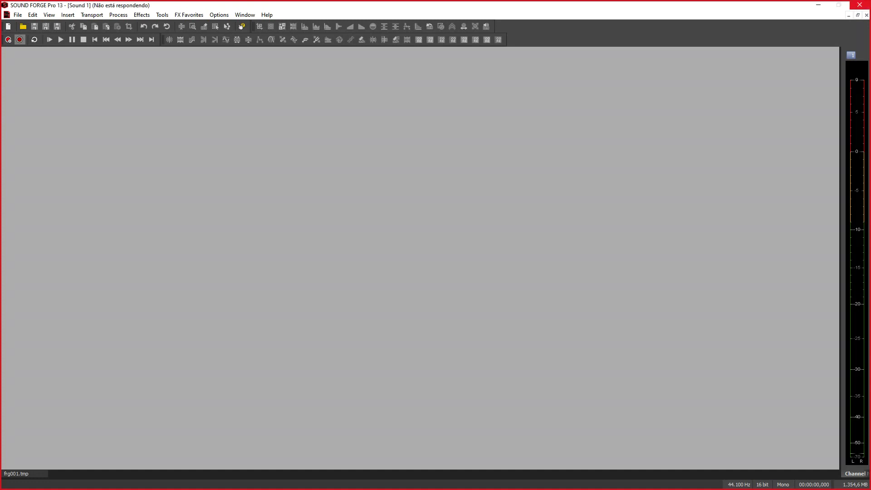
click(860, 5)
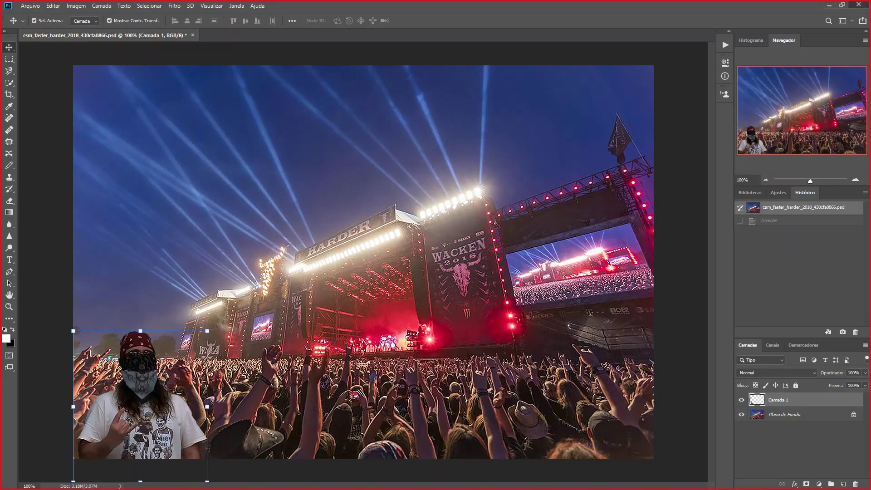
Close Photoshop together with its open concert crowd document
click(859, 4)
click(437, 185)
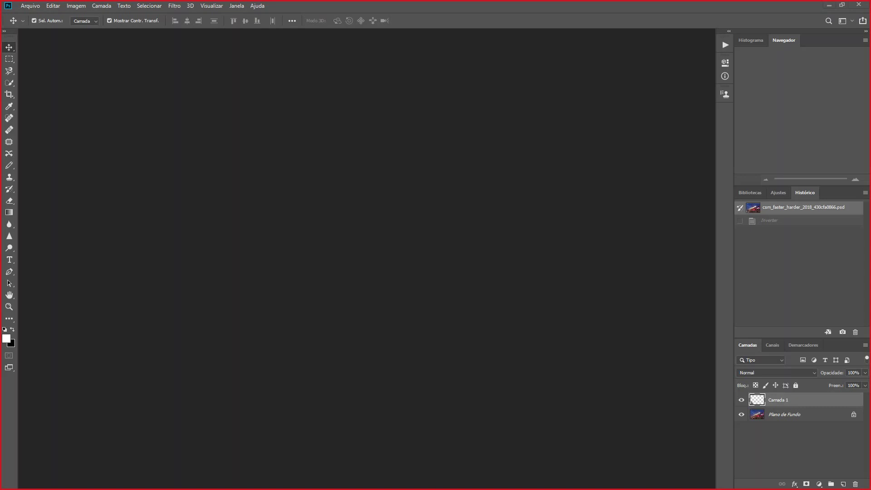
Switch to Sound Forge Pro, dismiss the Interactive Tutorials dialog and start recording a new sound
key(alt+Tab)
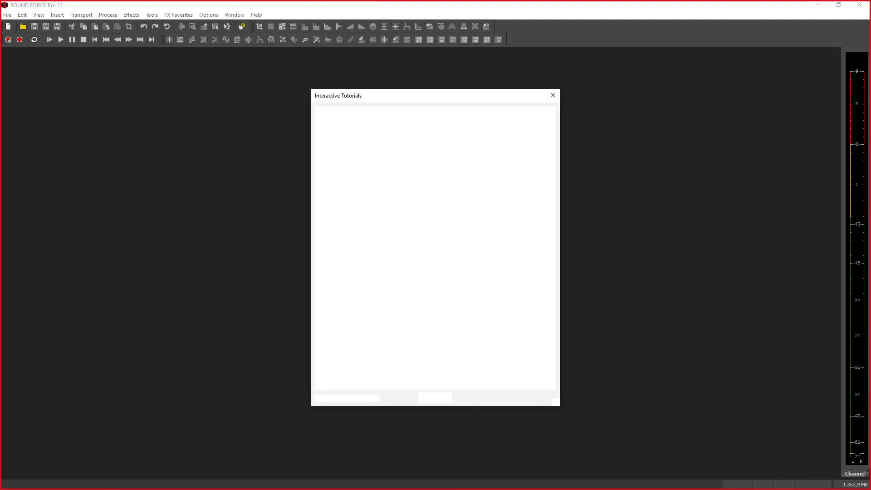
click(552, 95)
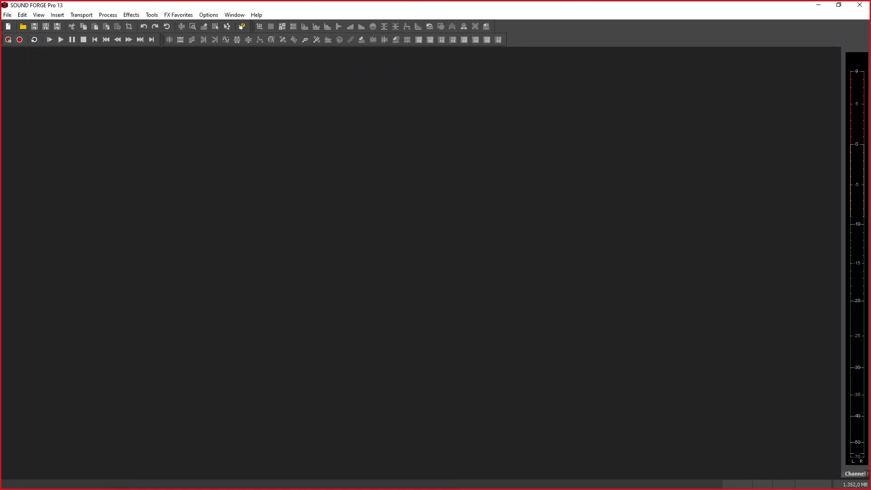
key(ctrl+r)
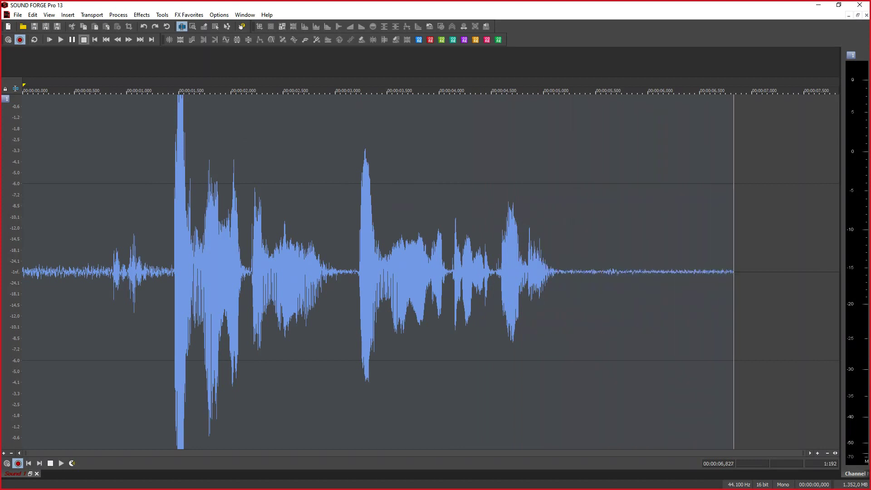
Stop the recording and play it back from just before the first loud peak
click(83, 40)
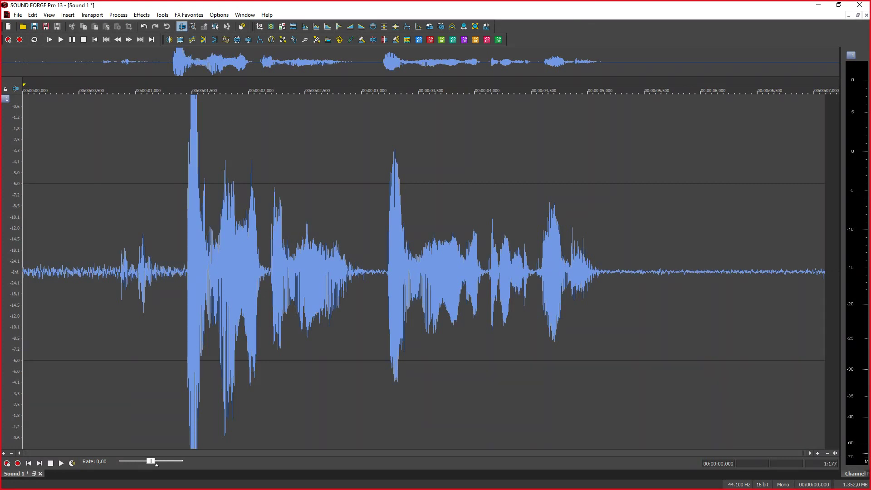
click(182, 227)
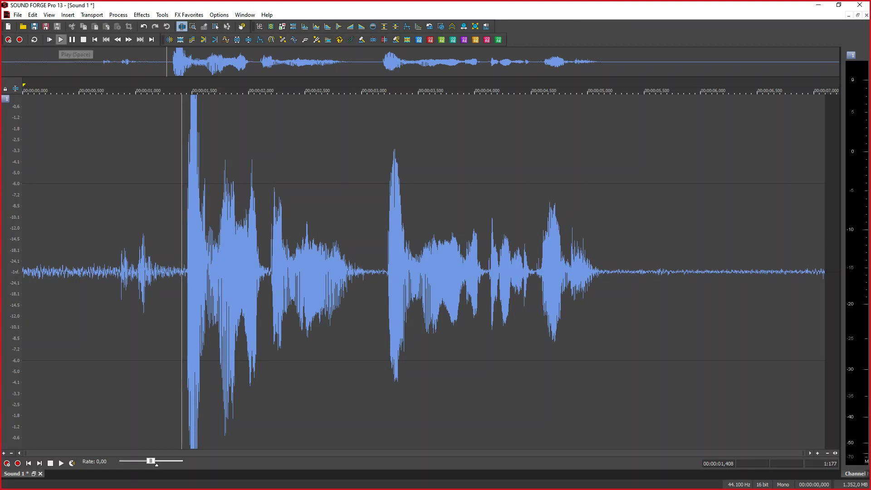
click(61, 40)
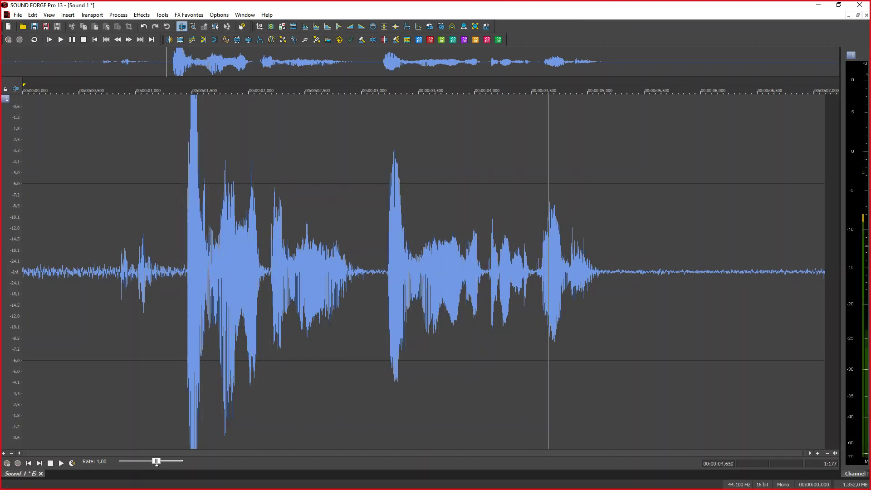
key(space)
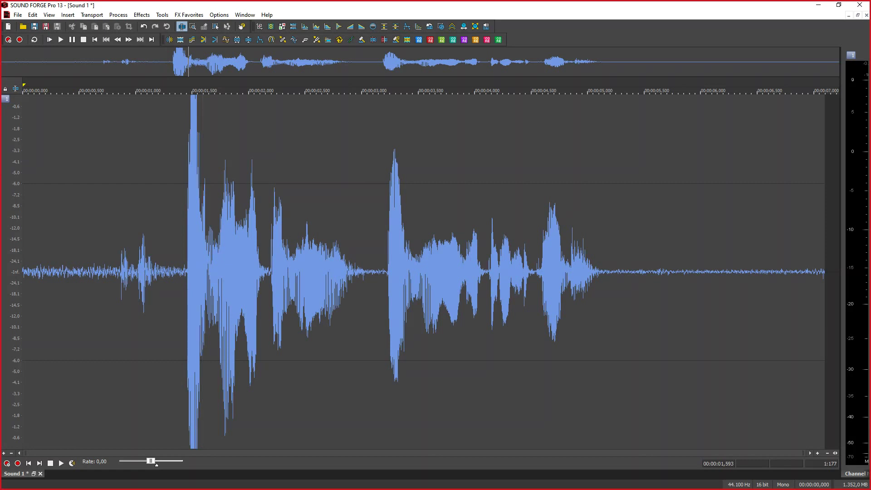
Examine the waveform just after the first loud peak, at 1.593 s, down to its individual samples
key(Up)
key(Up)
key(Up)
key(Up)
key(Up)
key(Up)
key(Up)
key(Up)
key(Up)
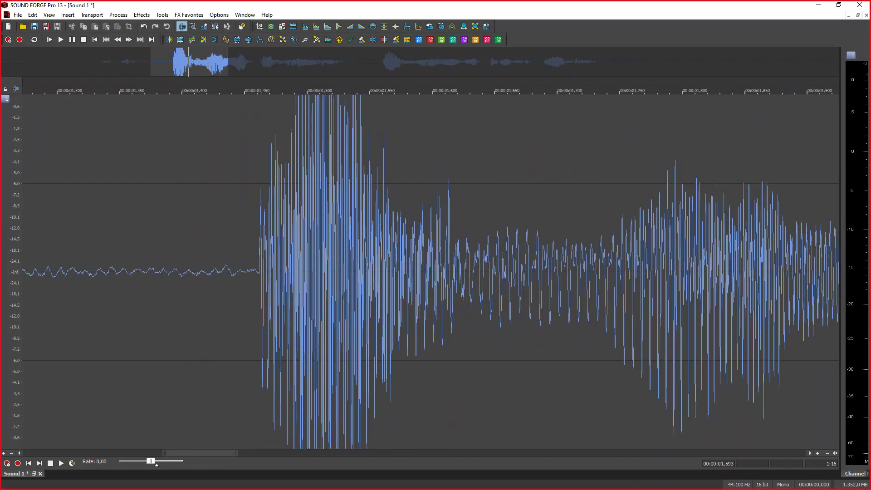
key(Up)
key(Up)
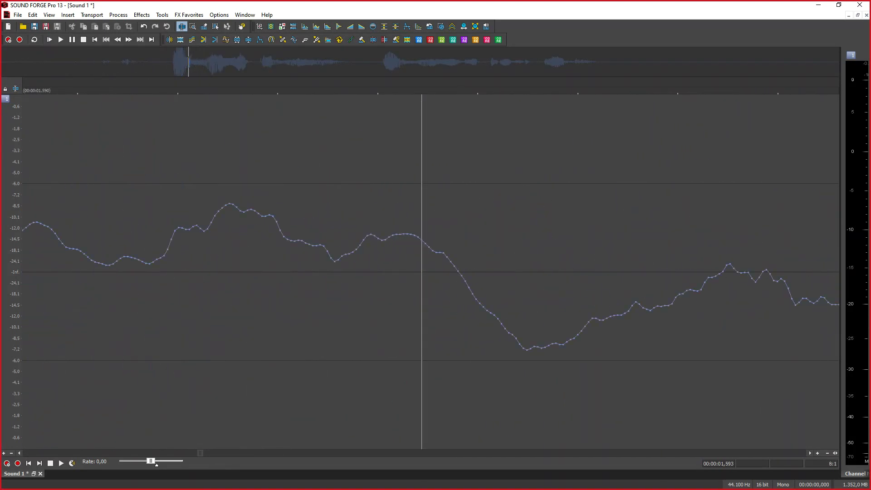
Compare the wave shape around 1.593 s at several magnifications, from sample level out to the surrounding sound bursts
key(Down)
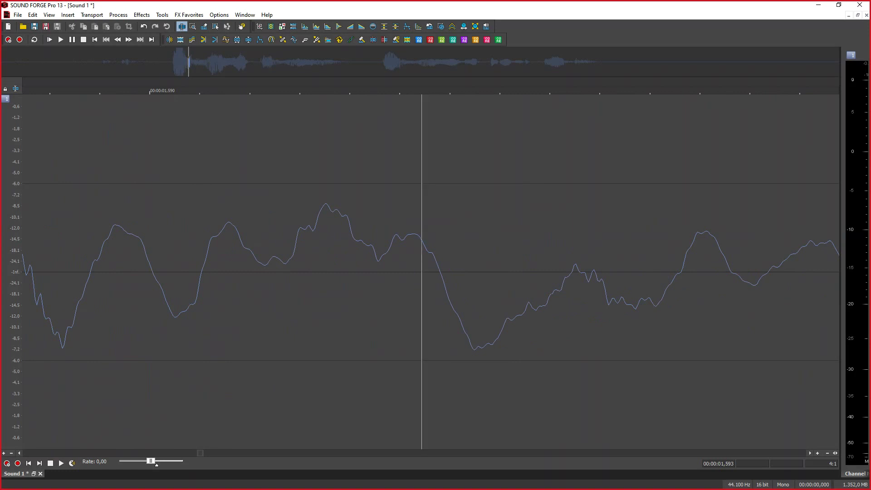
key(Down)
key(Down)
key(Down)
key(Up)
key(Up)
key(Up)
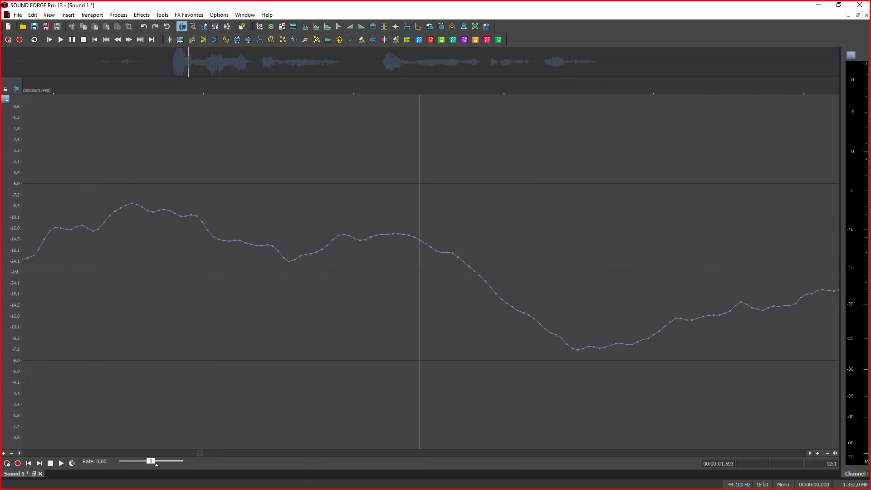
key(Down)
key(Down)
key(Down)
key(Down)
key(Down)
key(Up)
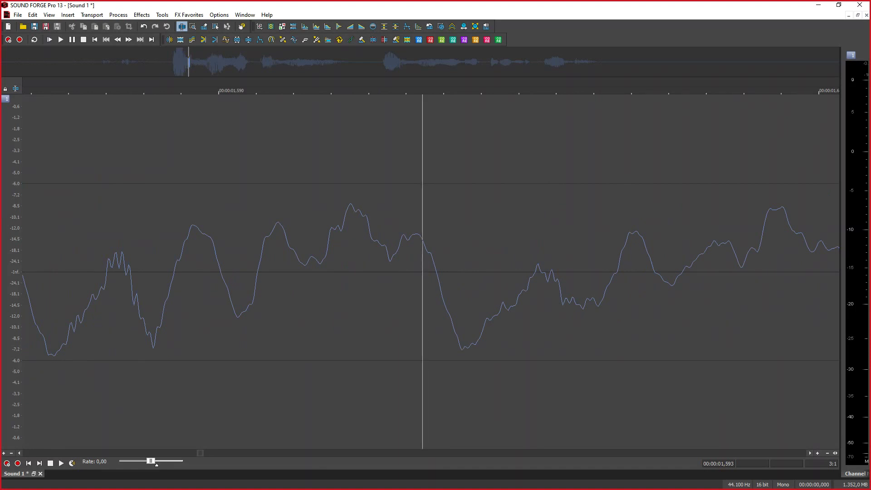
key(Down)
key(Down)
key(Down)
key(Down)
key(Down)
key(Down)
key(Down)
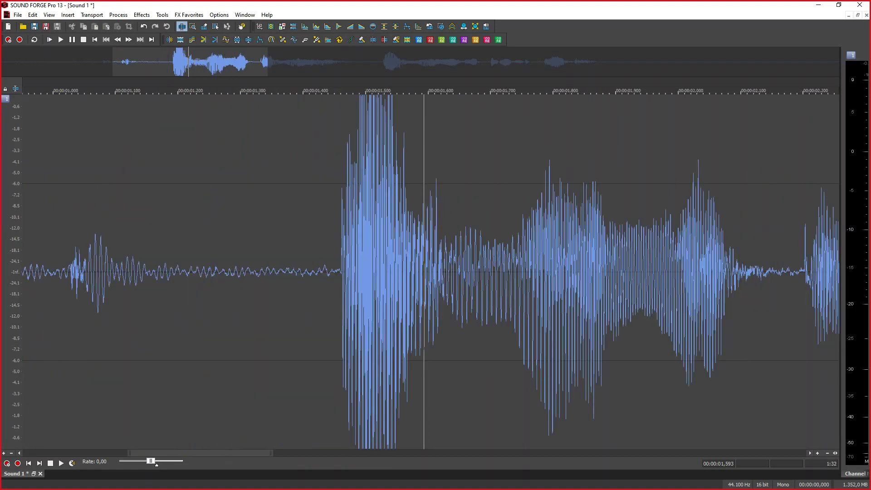
Examine the near-silent opening of the recording up close and play the sound from 0.060 s
click(96, 182)
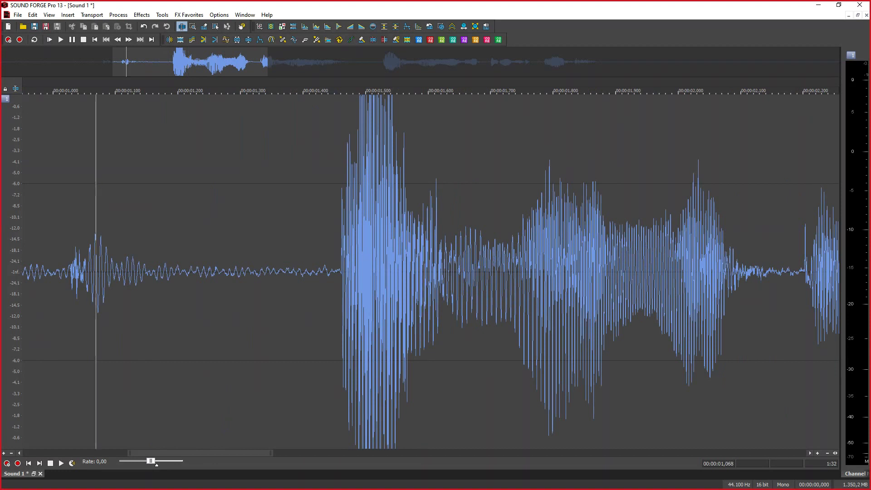
key(Down)
click(34, 181)
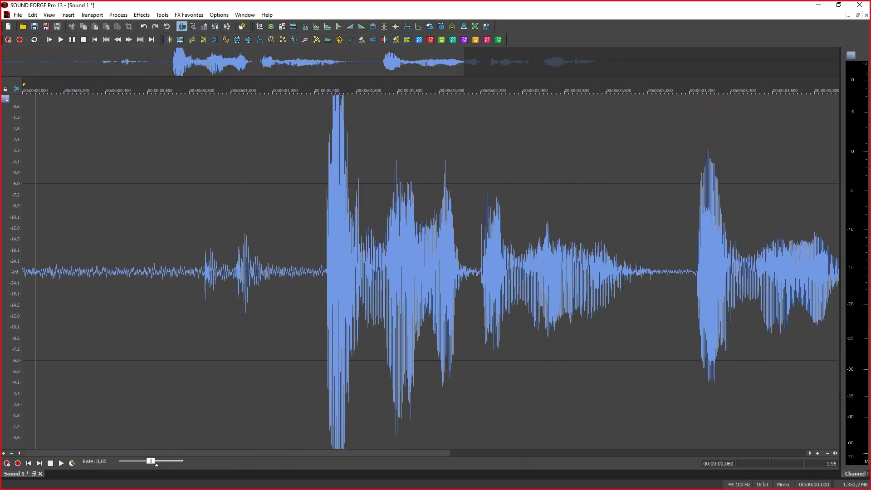
key(Up)
key(Up)
key(Up)
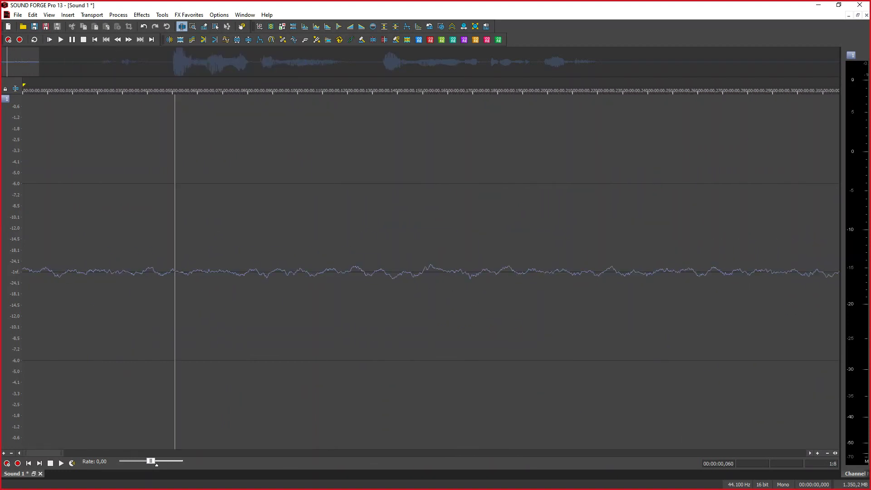
key(space)
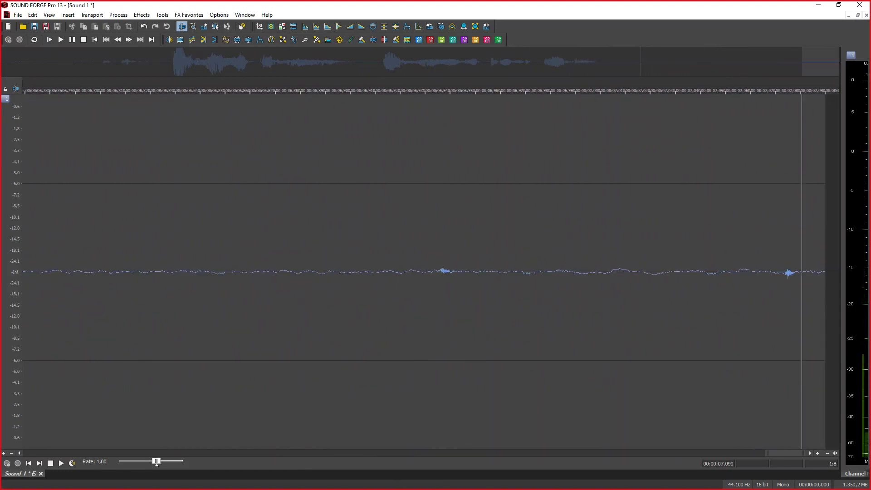
key(space)
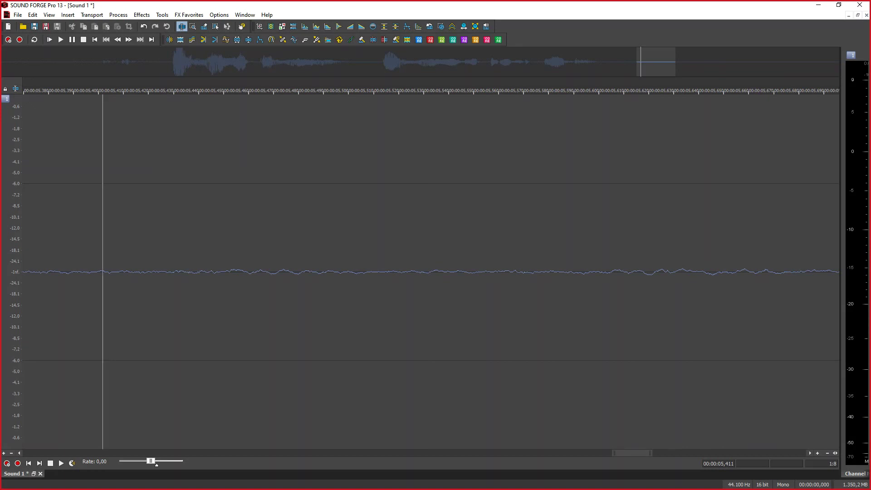
Examine the repeating wave cycles at 2.392 s in the quieter passage after the third burst
key(ctrl+Down)
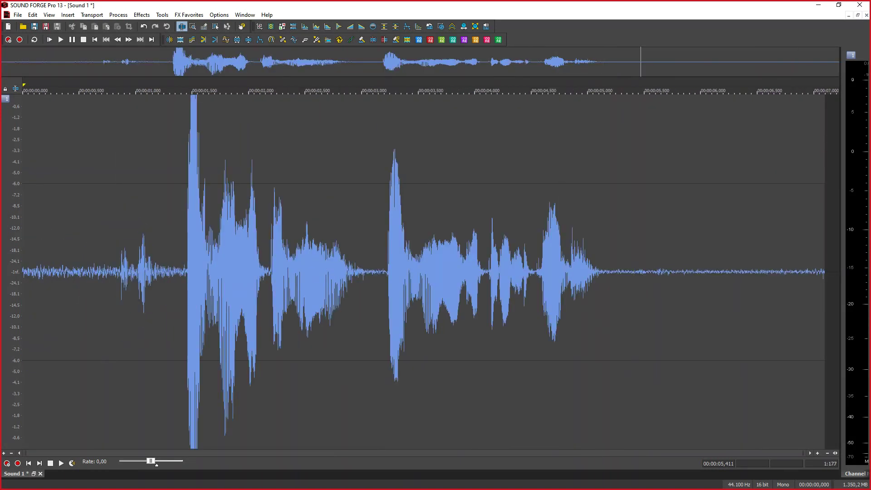
click(293, 227)
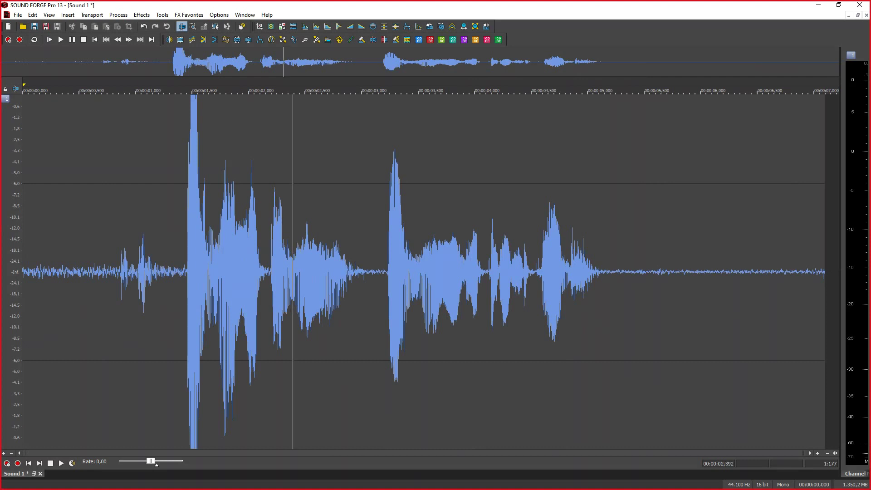
key(ctrl+Up)
key(ctrl+Up)
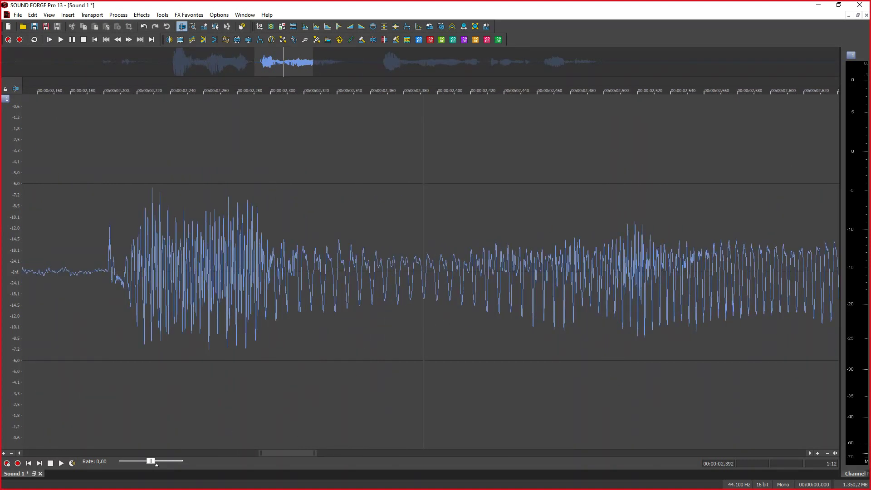
key(ctrl+Up)
key(ctrl+Up)
key(ctrl+Up)
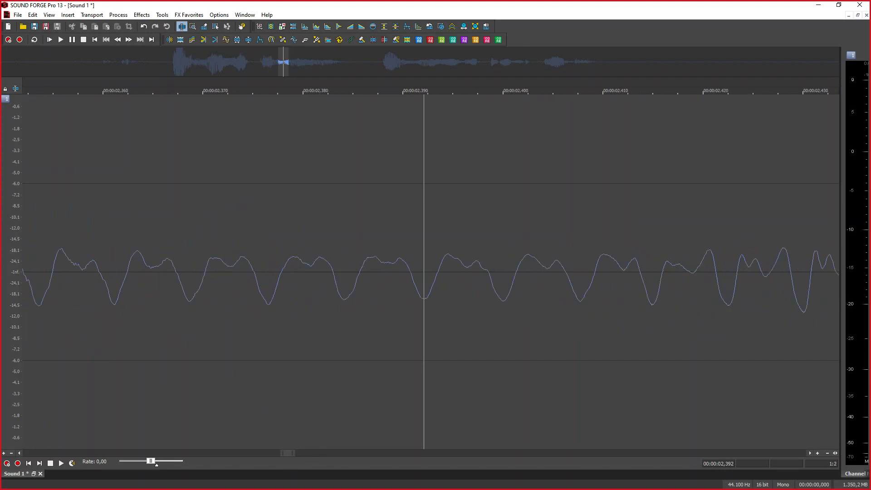
key(ctrl+Up)
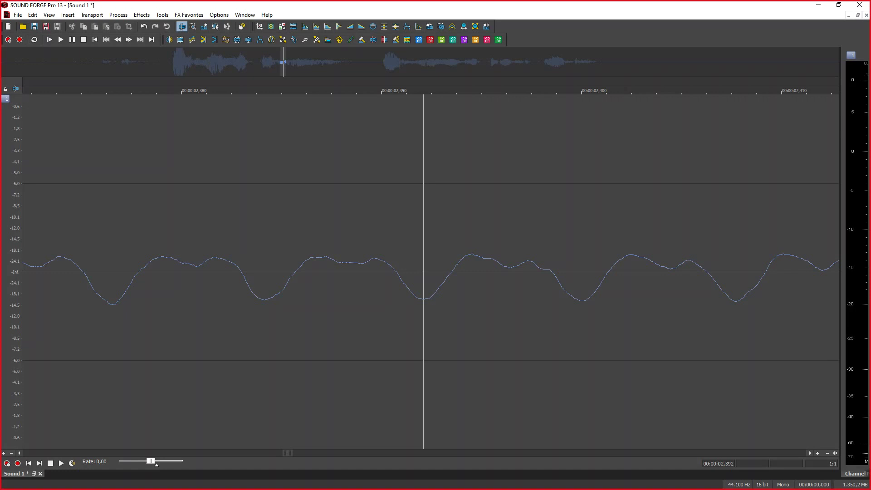
Compare the wave shapes around 2.392 s at wider scales, ending with the whole recording in view
key(Down)
key(Down)
key(Down)
key(Down)
key(Down)
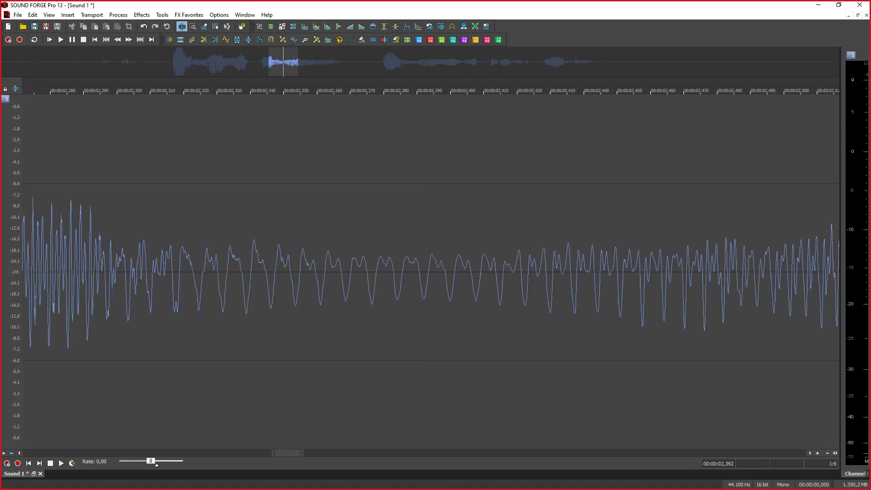
key(Down)
key(Down)
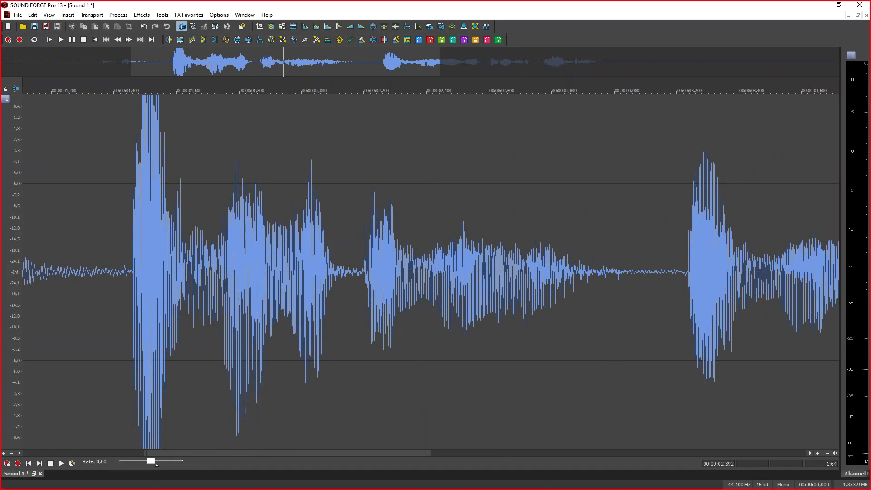
key(Up)
key(Up)
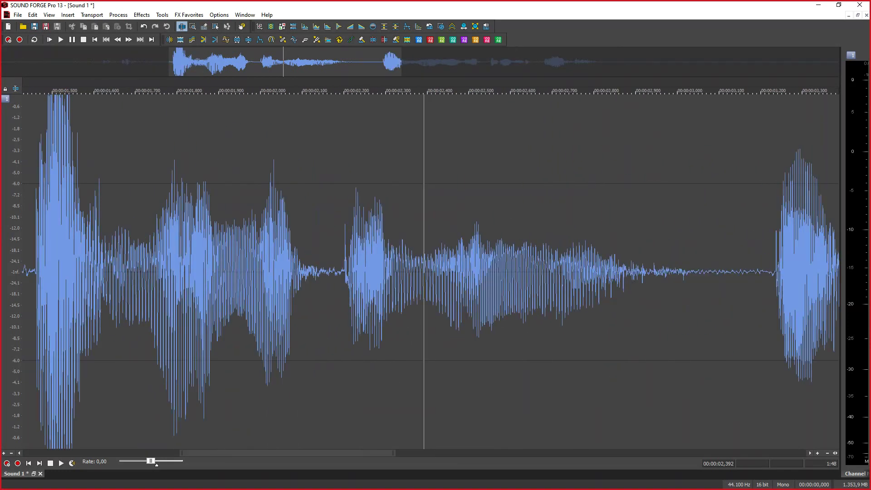
key(ctrl+Down)
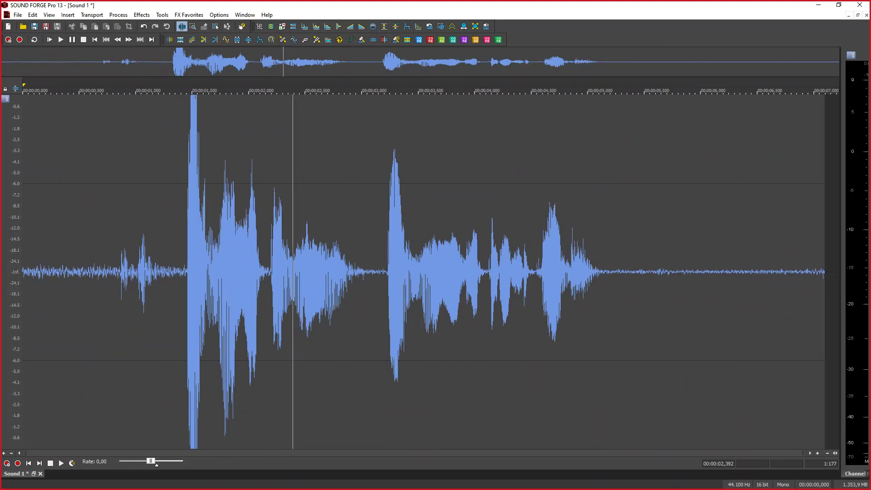
Play the first phrase twice, starting each time shortly before the first loud peak
click(186, 272)
key(space)
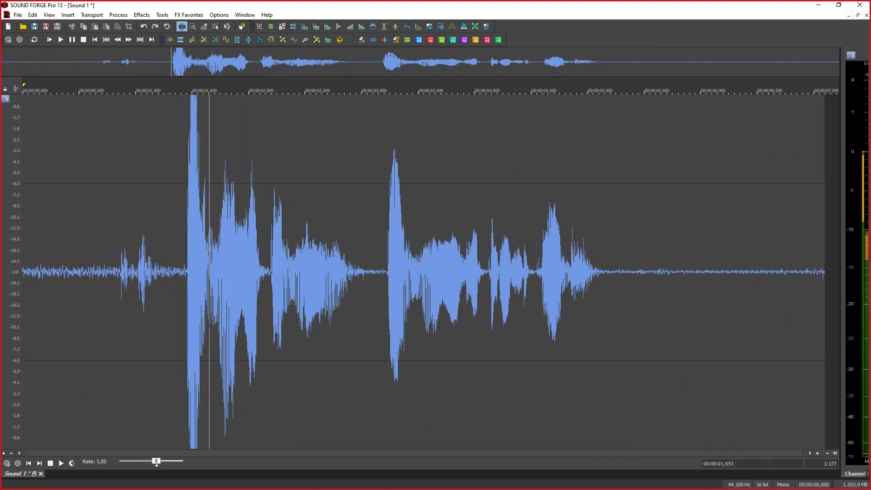
key(Return)
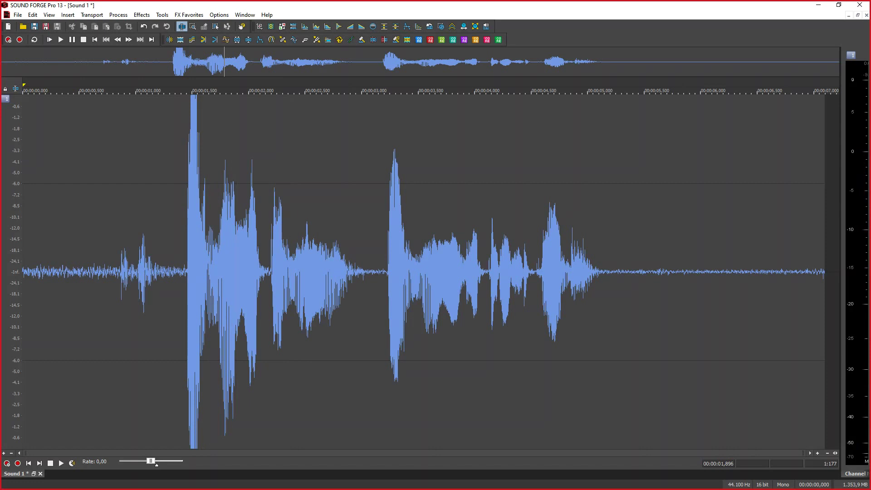
click(172, 273)
key(space)
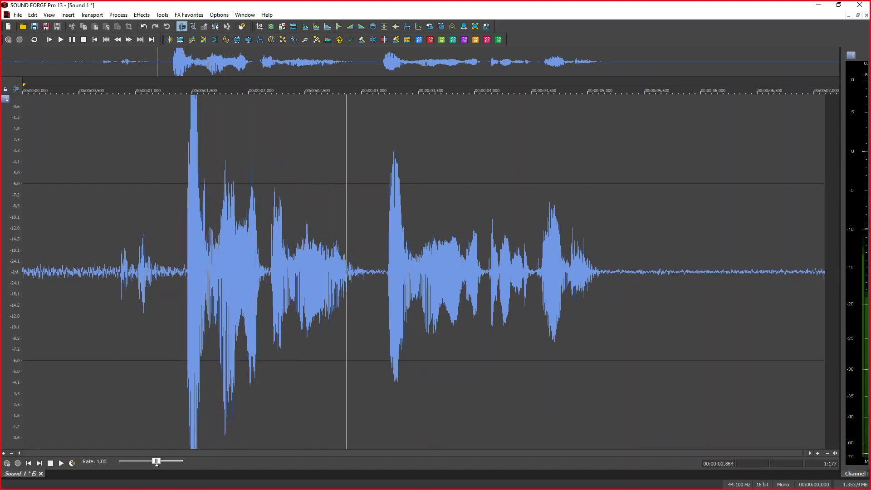
key(space)
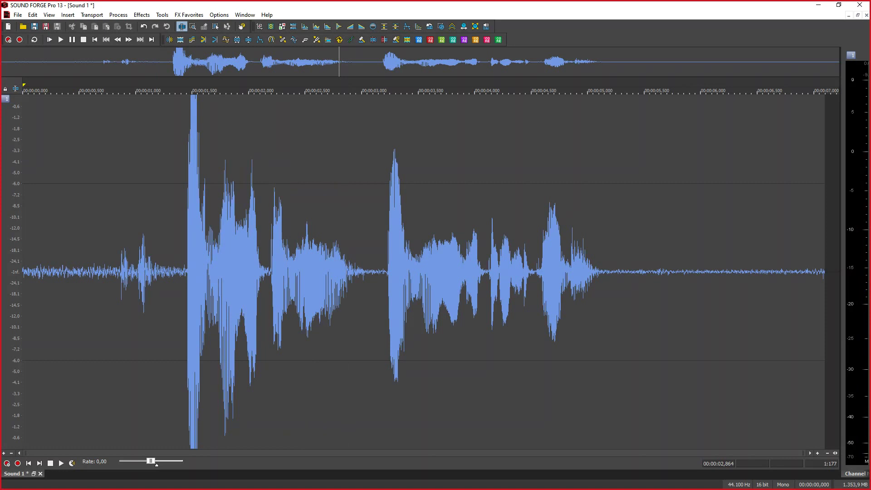
Play the second phrase from just before the loud peak at about 3.2 s
click(384, 272)
key(space)
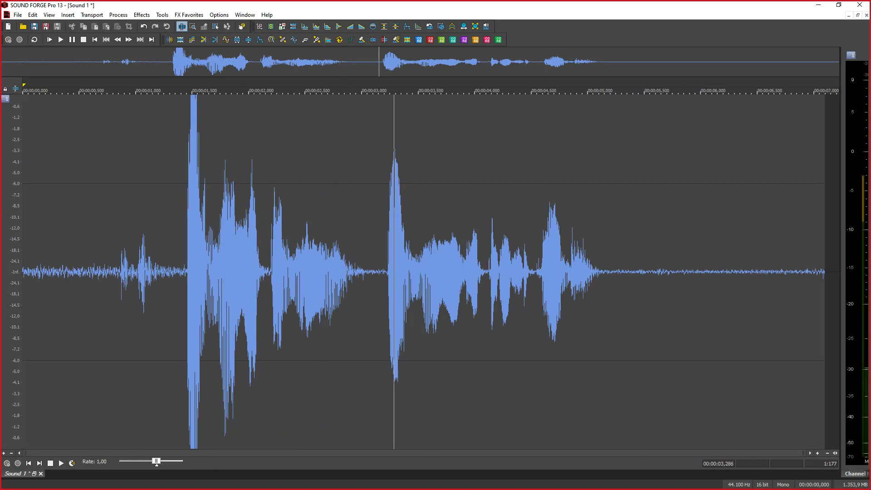
key(space)
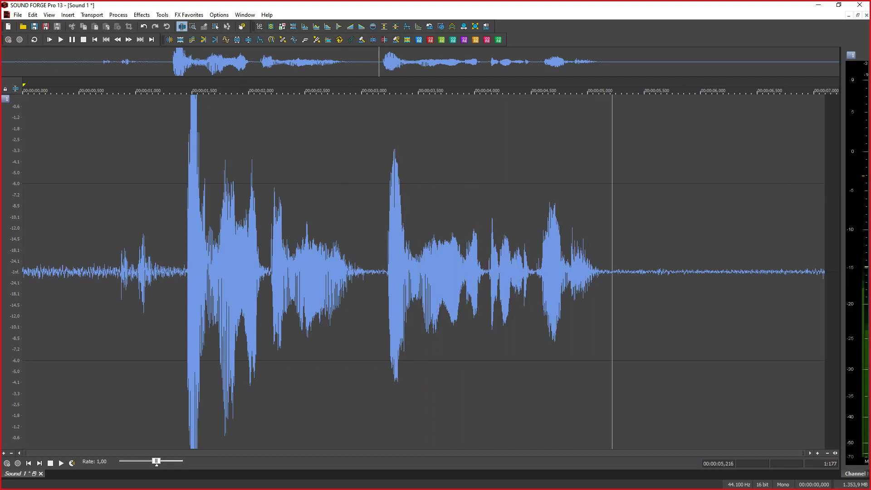
Highlight the loud peaks at about 1.4 s and 3.2 s in turn to compare them, and clear the selection
drag(179, 272, 198, 272)
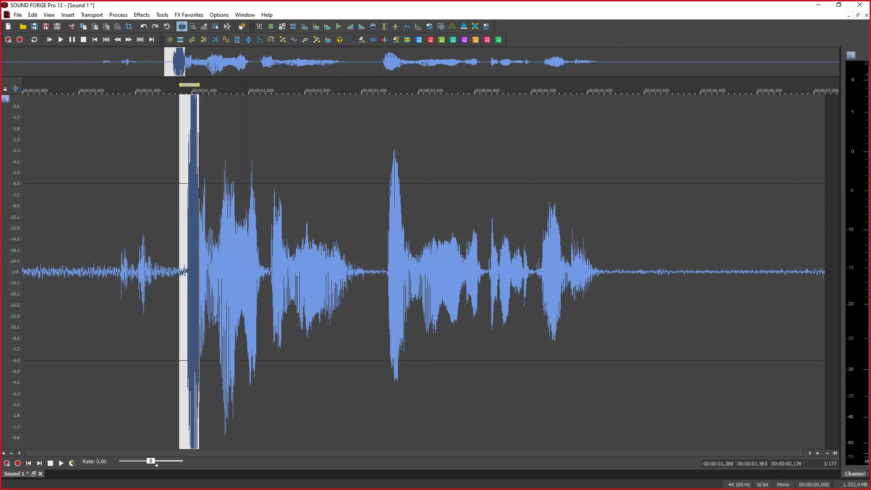
drag(387, 272, 404, 272)
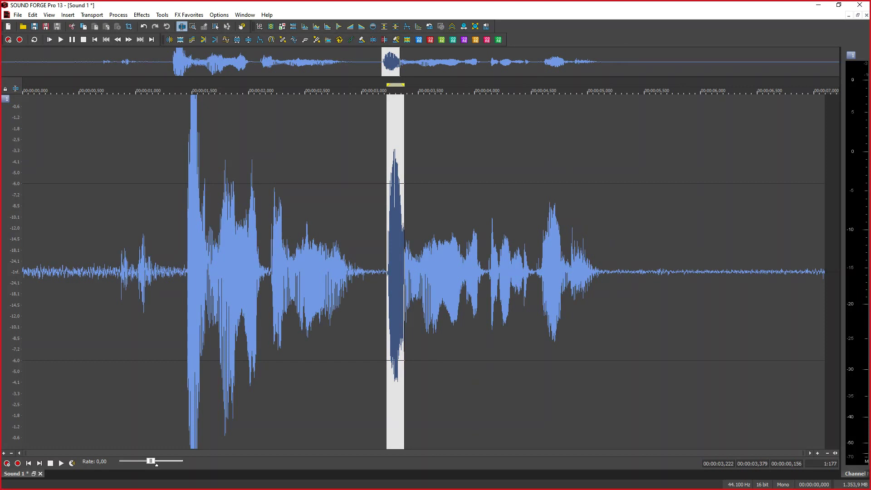
drag(177, 272, 203, 272)
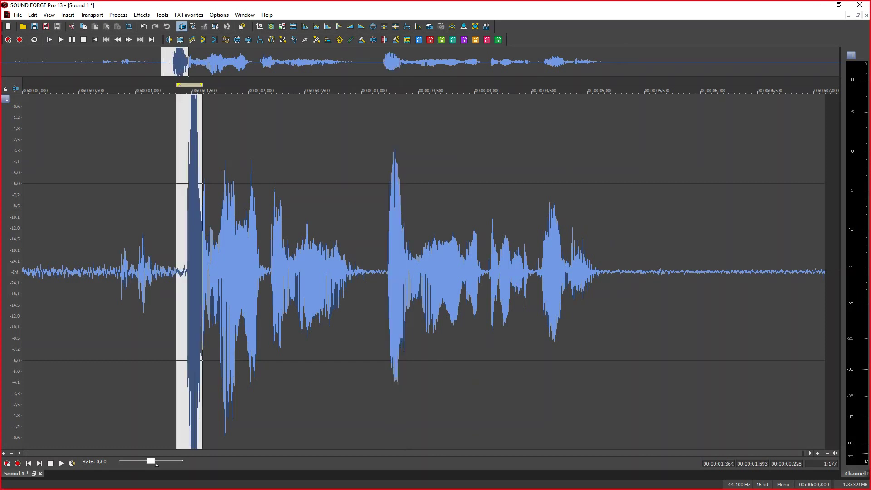
drag(385, 272, 405, 272)
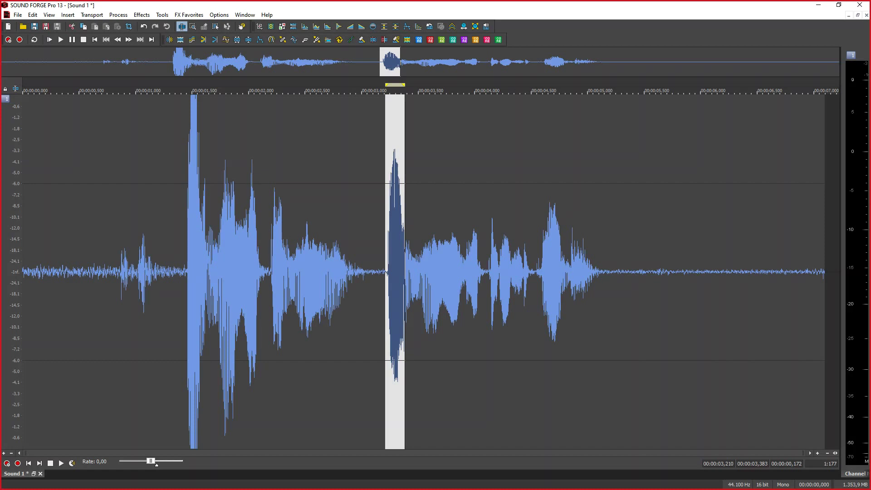
click(252, 227)
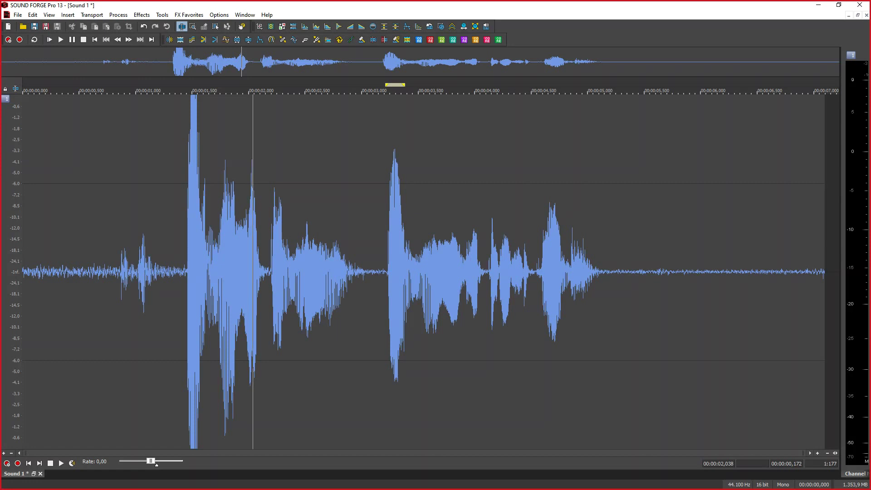
Copy the entire recording and append two copies of it at the end of the file
key(ctrl+a)
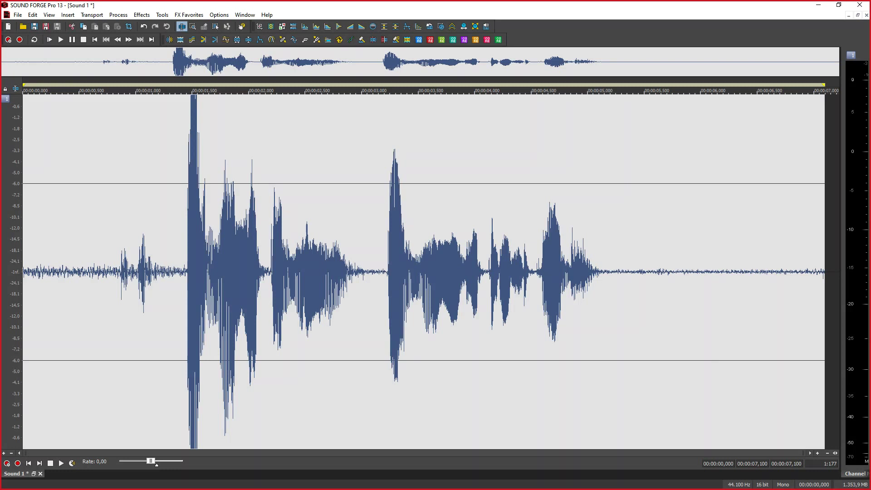
key(ctrl+c)
click(143, 272)
click(28, 463)
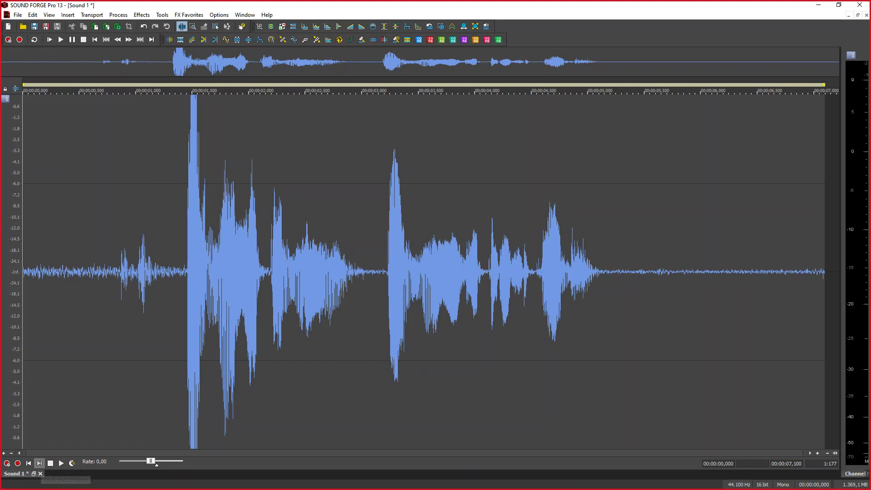
click(40, 463)
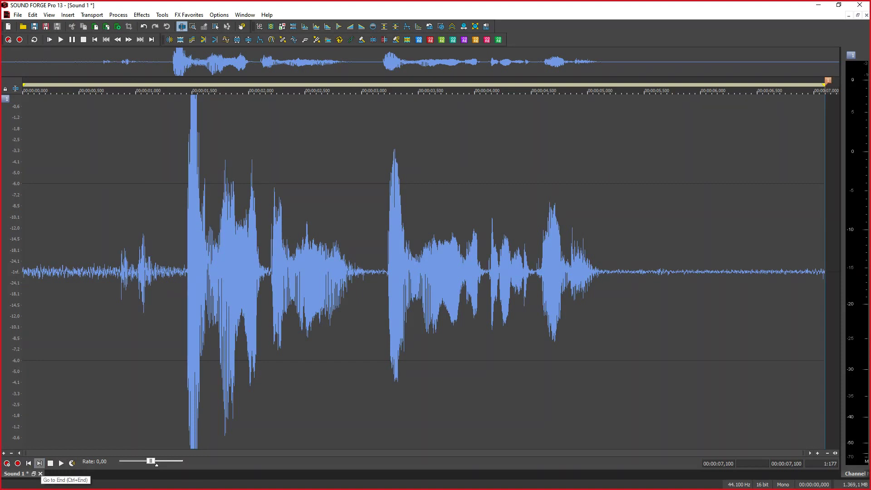
key(ctrl+v)
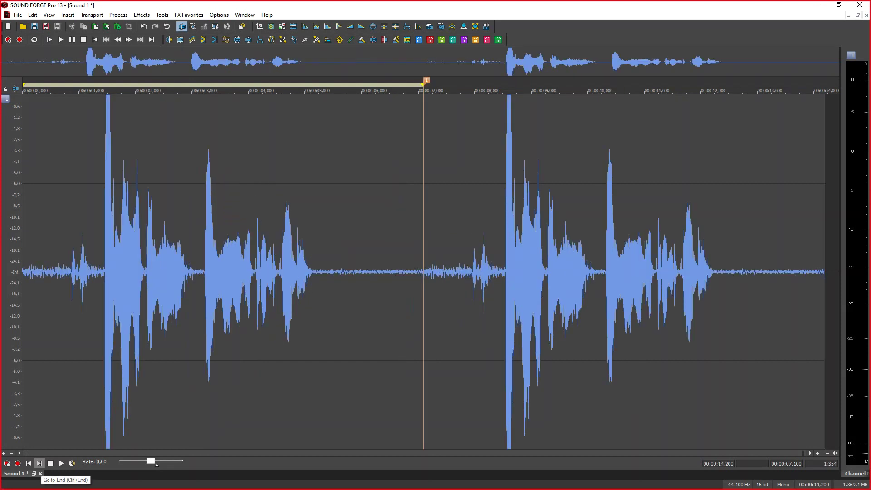
key(ctrl+v)
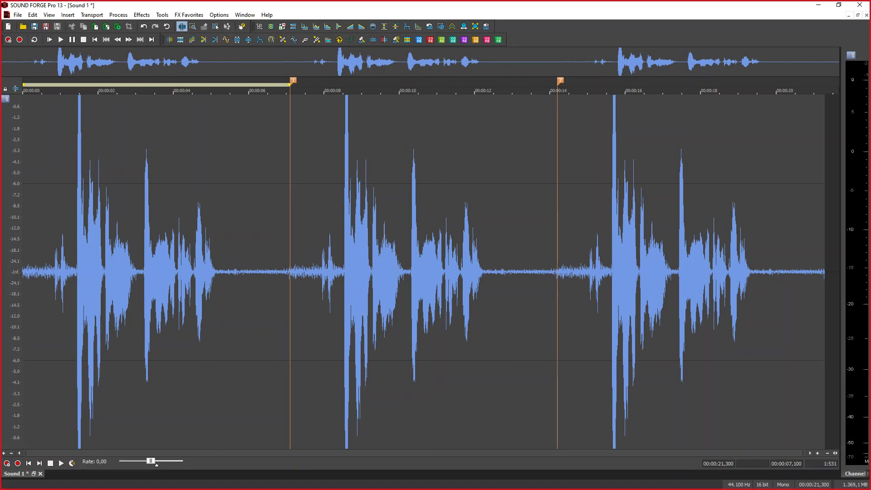
Select the first of the three takes and choose the Fifth down preset for Pitch Shift
click(268, 227)
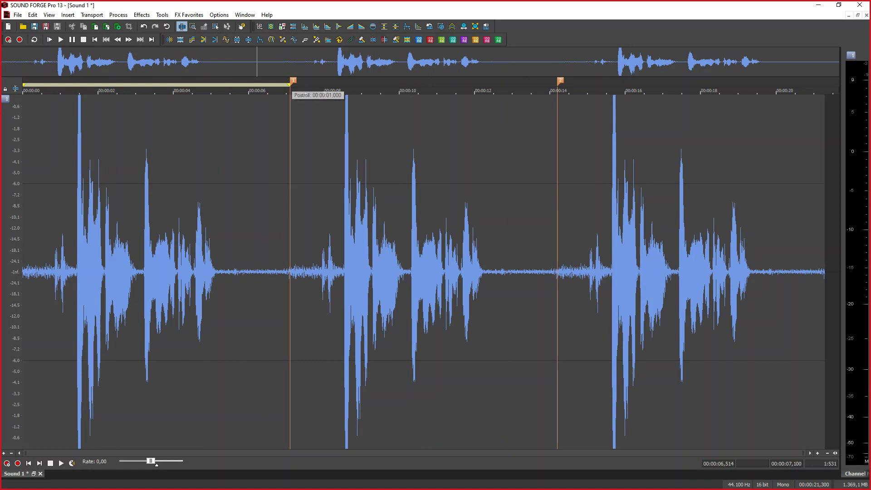
drag(290, 227, 22, 227)
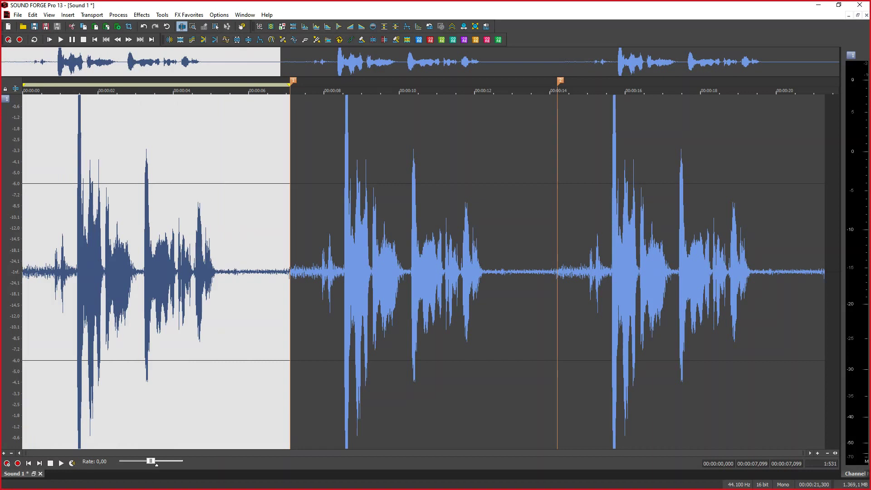
click(142, 14)
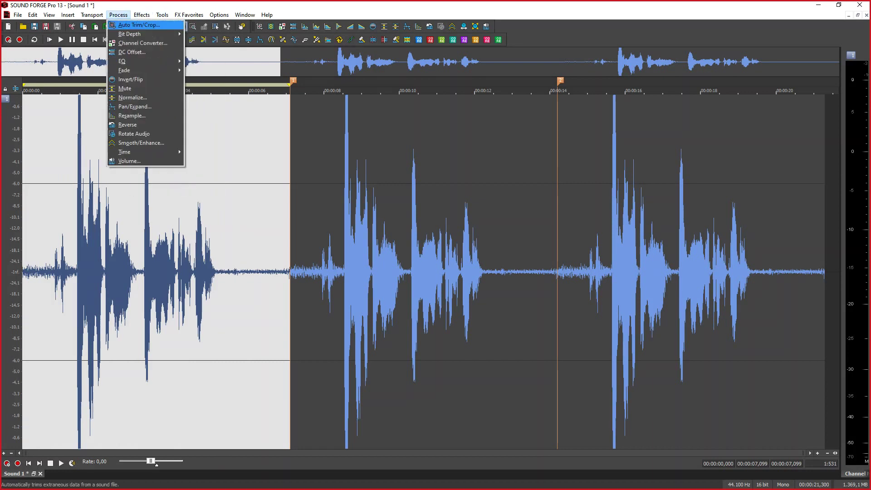
mouse_move(141, 14)
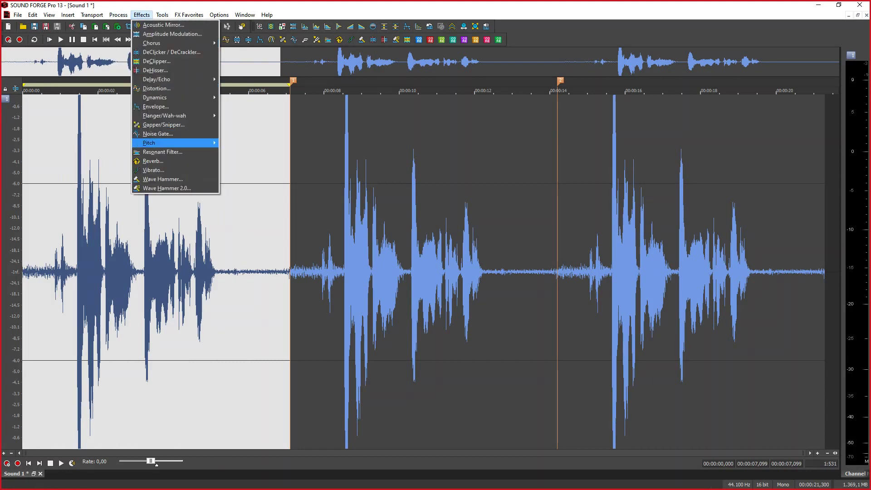
mouse_move(182, 143)
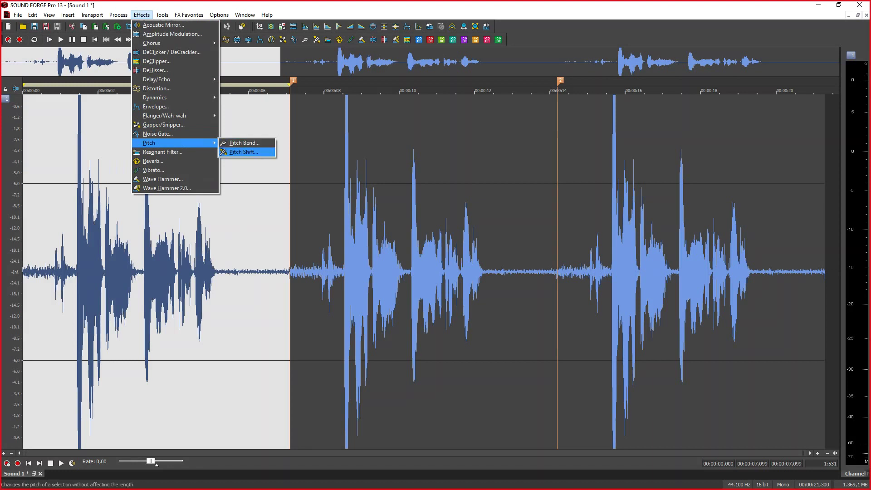
click(244, 151)
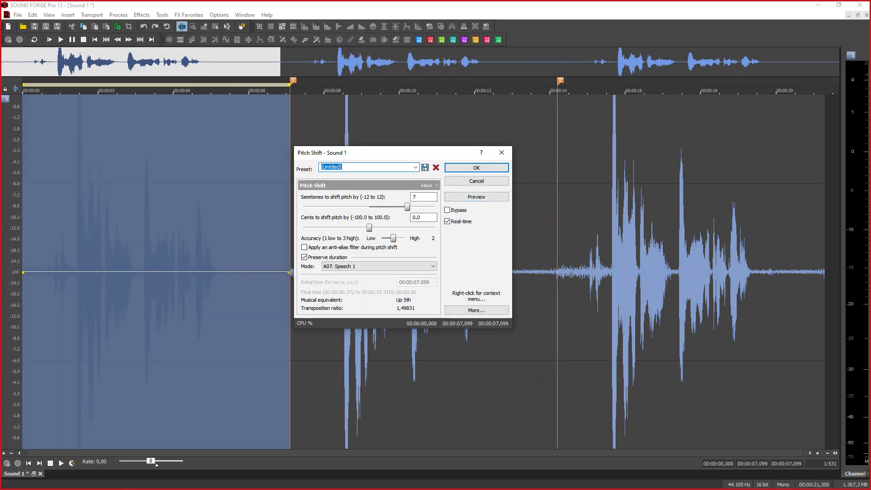
key(alt+Down)
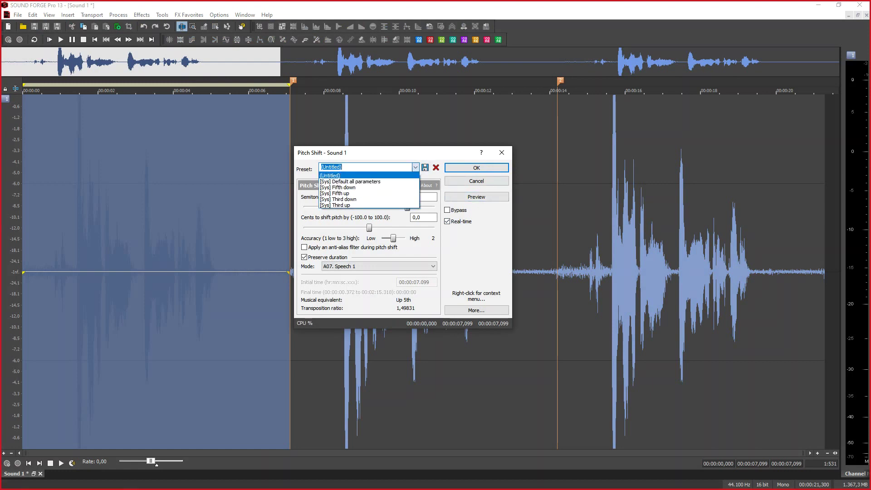
key(Down)
key(Down)
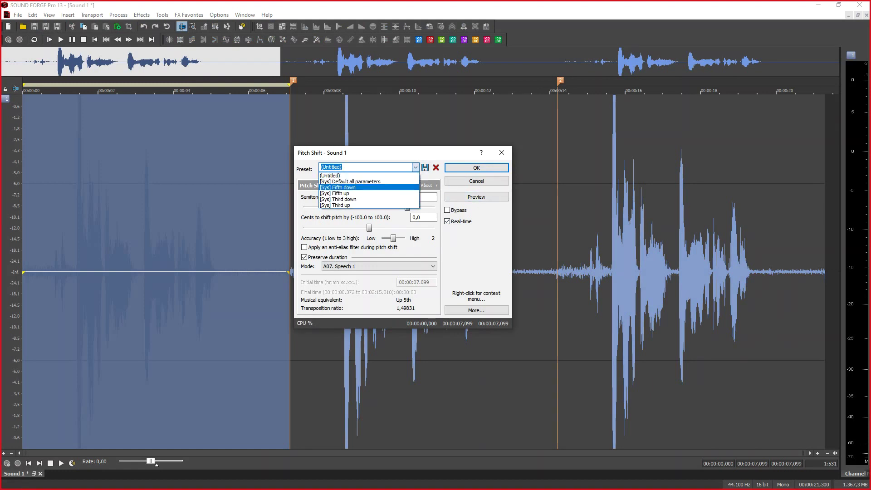
key(Return)
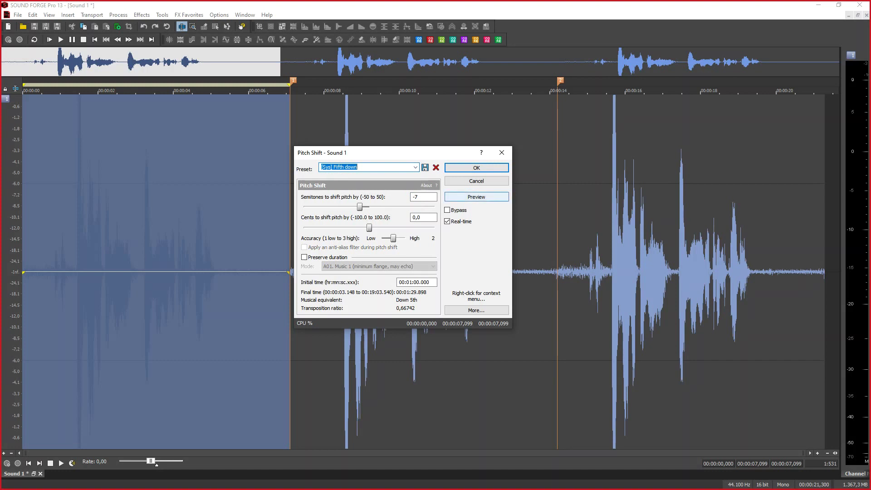
Preview the fifth-down pitch shift on the first take and apply it
key(alt+p)
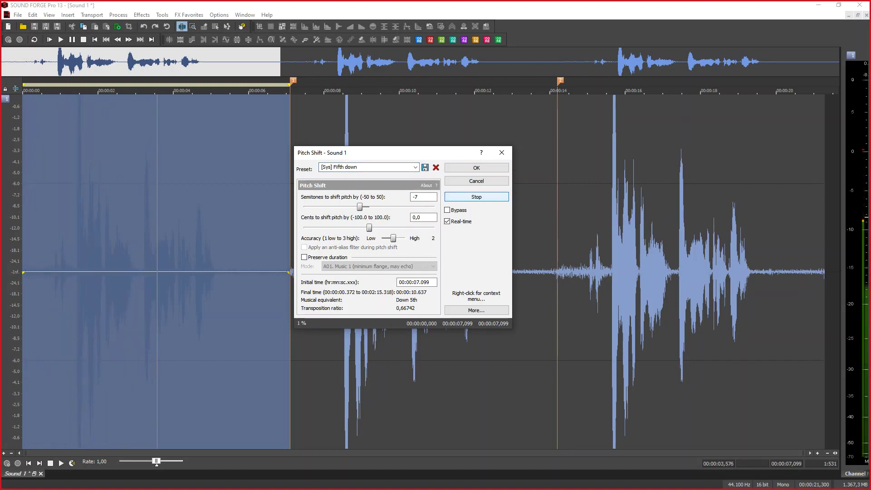
key(alt+p)
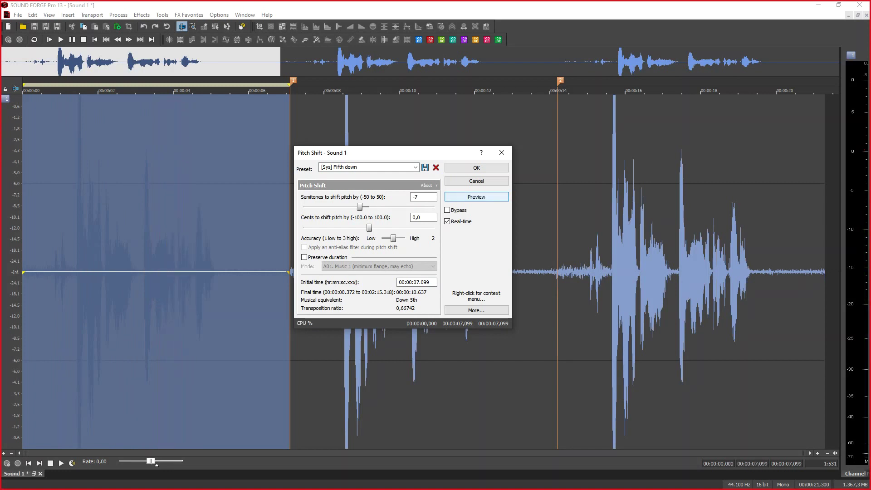
key(Return)
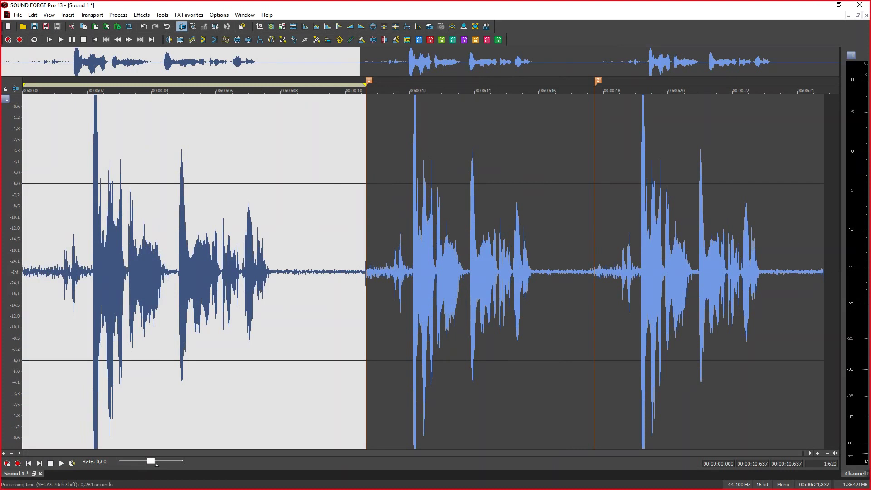
Select the last take from marker 2 to the end and apply Pitch Shift with the Fifth up preset
key(ctrl+Right)
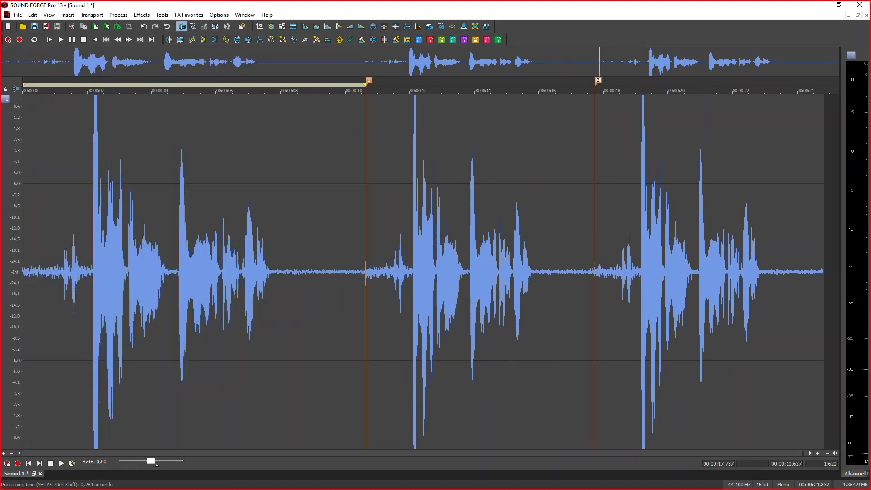
key(shift+End)
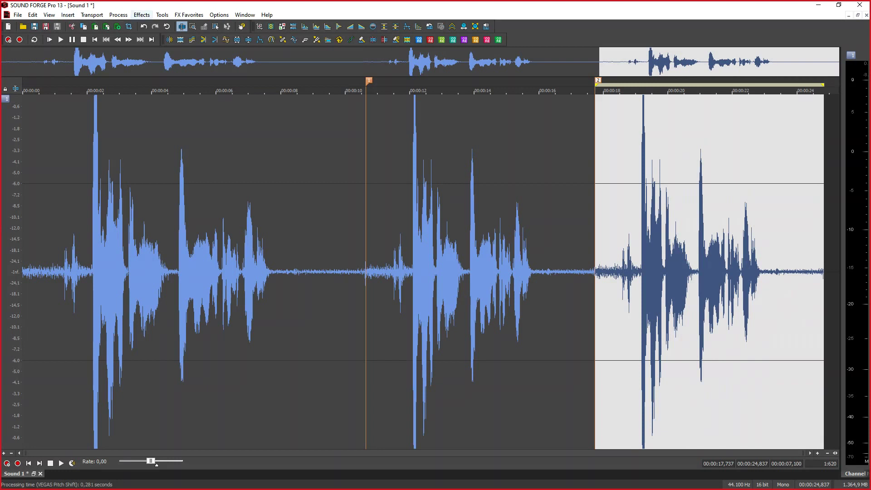
click(141, 15)
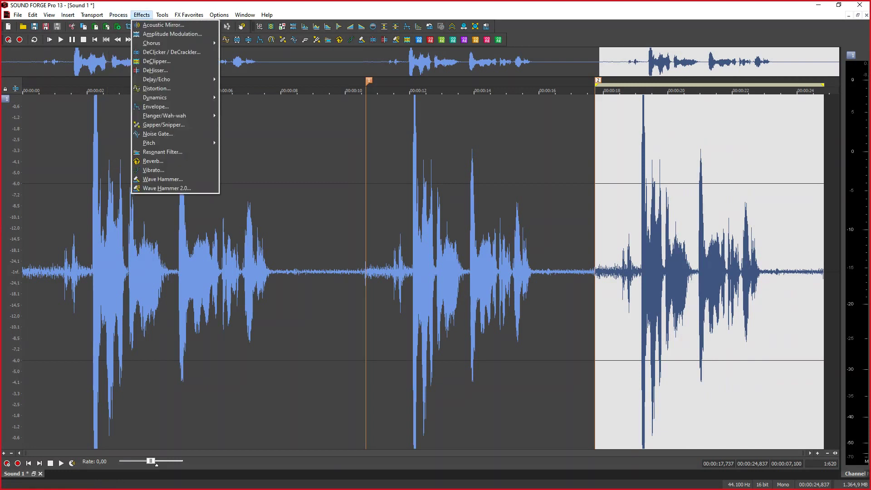
mouse_move(200, 142)
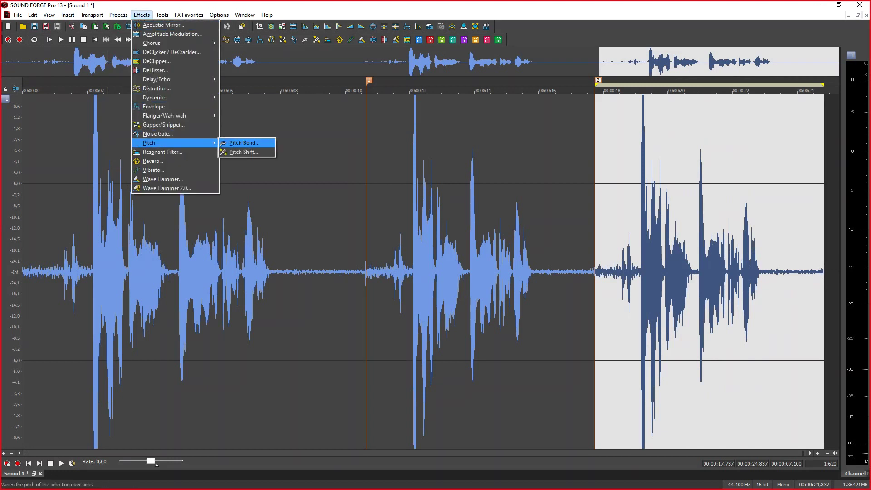
click(243, 152)
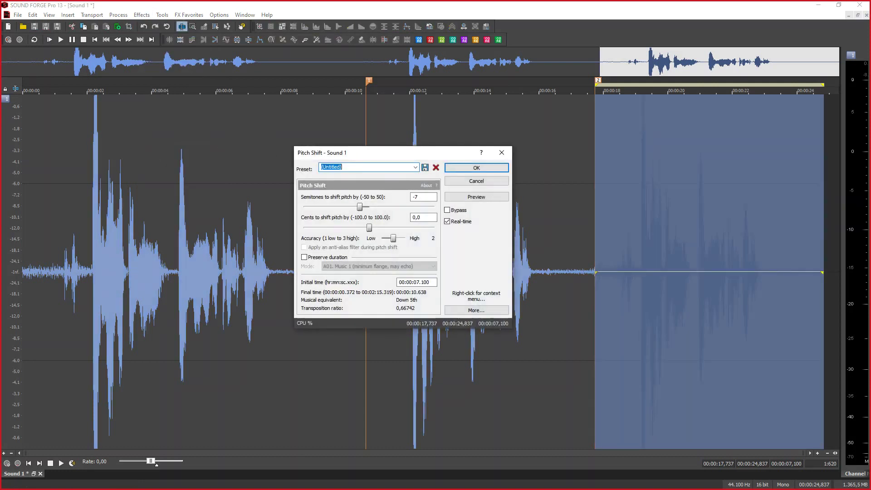
click(415, 167)
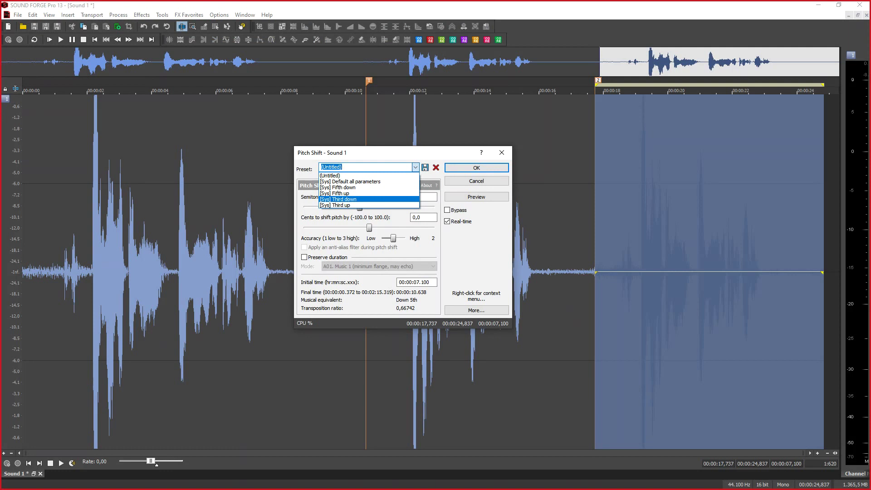
click(334, 193)
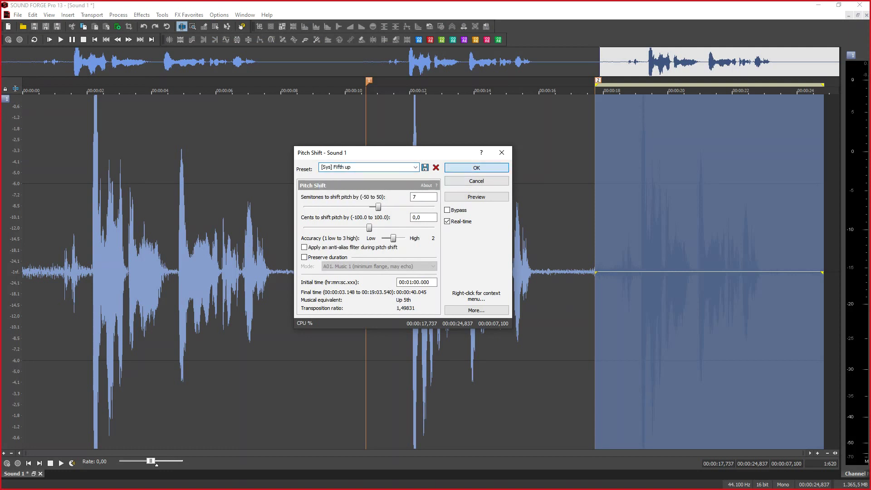
key(Return)
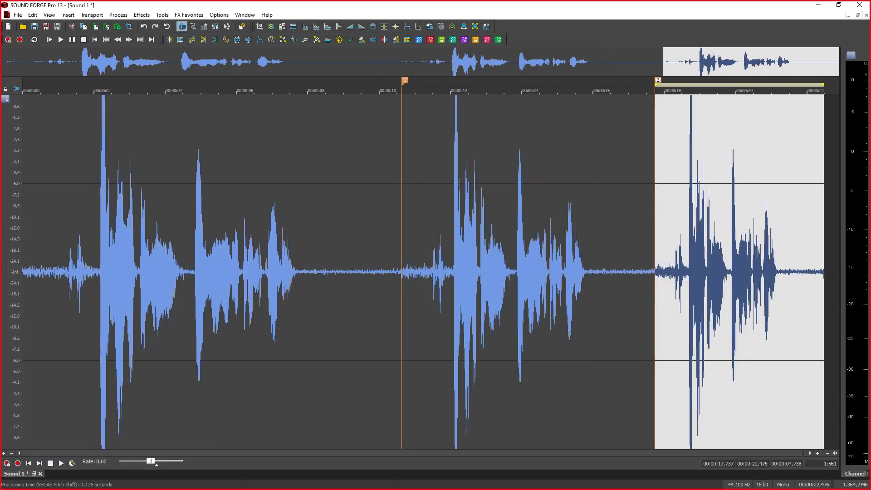
Play the file from the beginning into the second take, and the third take from just before marker 2
click(92, 272)
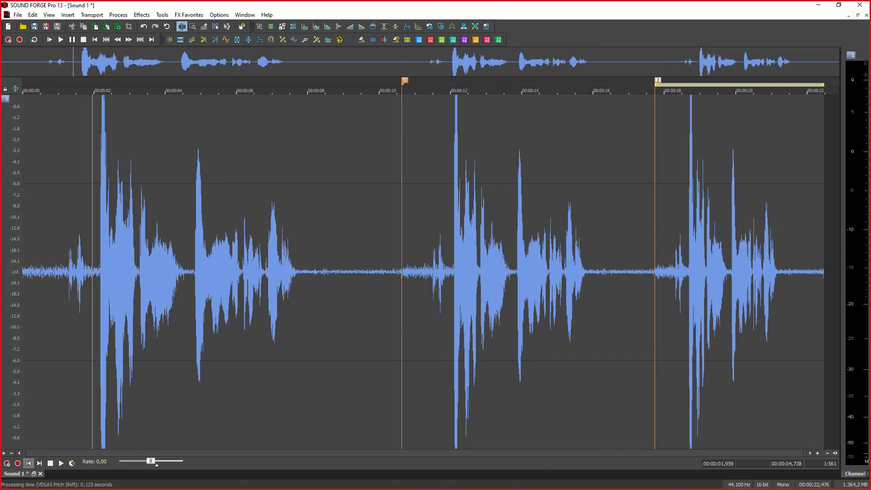
click(28, 463)
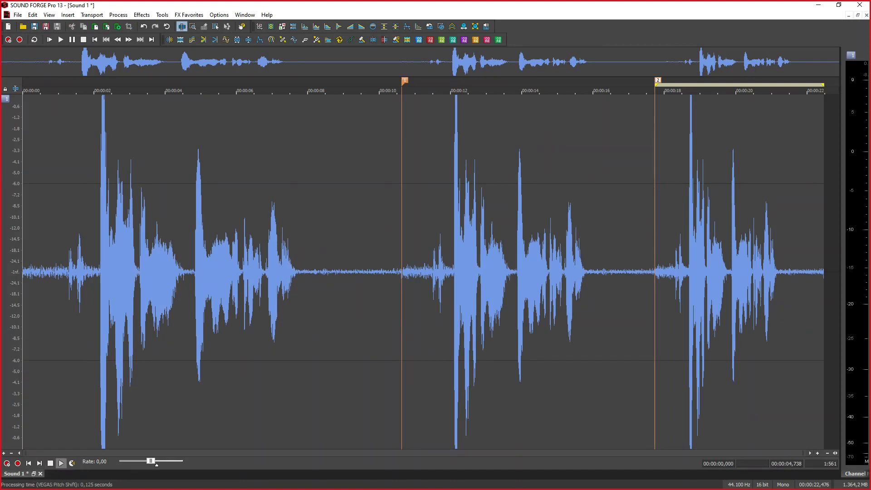
click(61, 462)
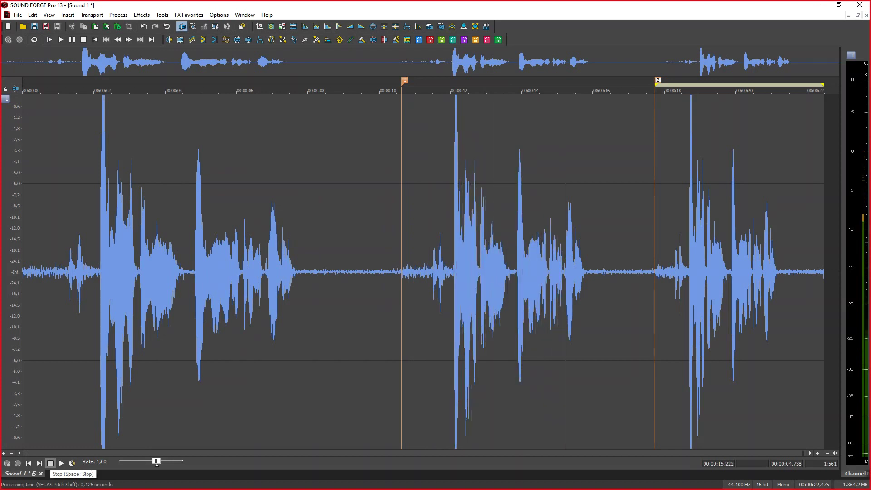
key(space)
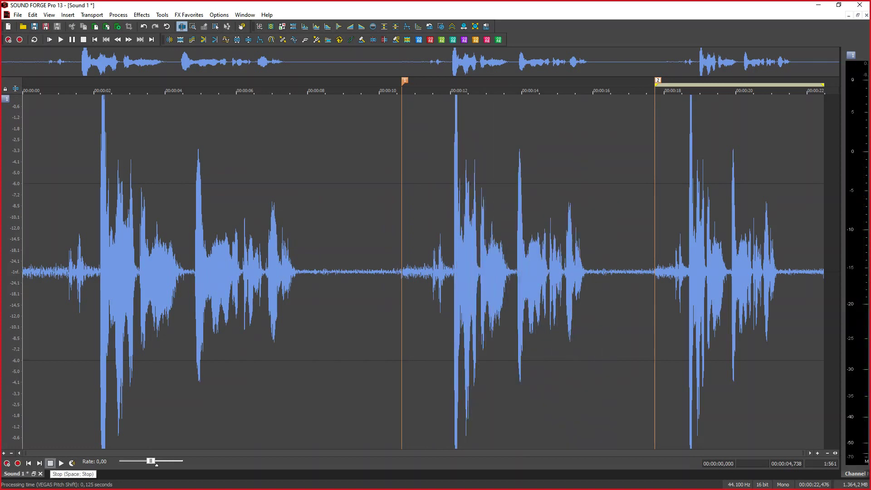
click(651, 272)
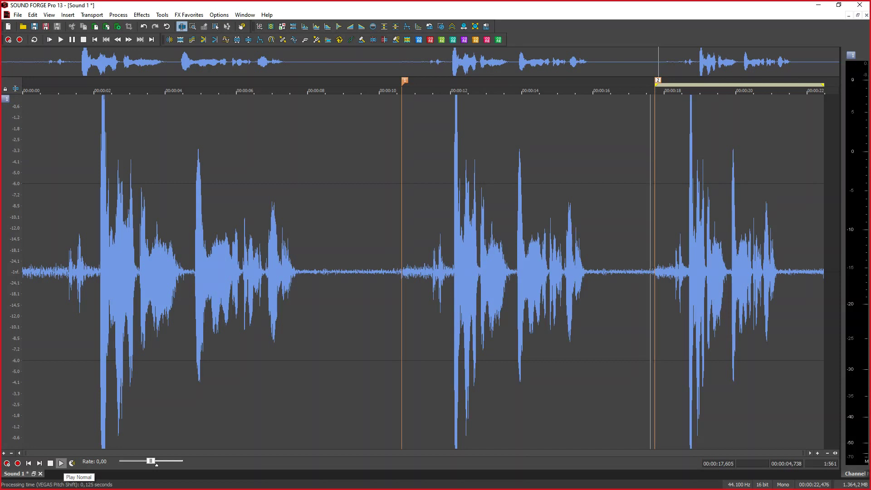
click(60, 463)
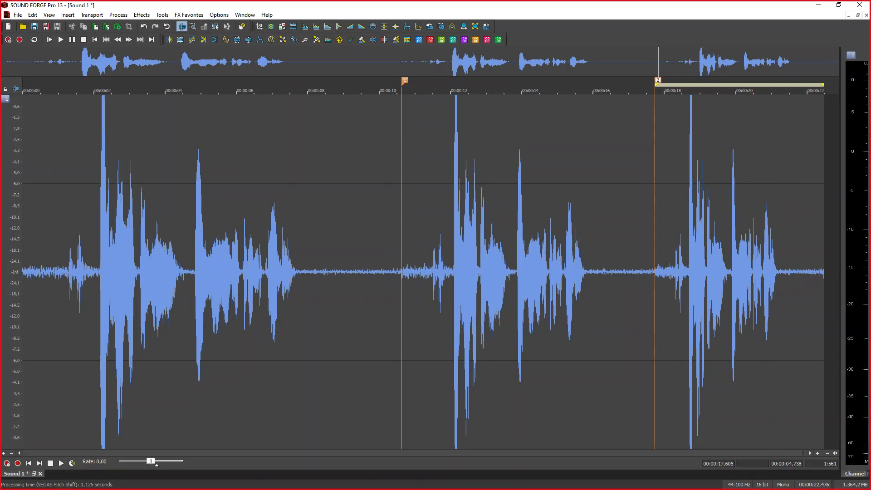
Examine the wave shapes of the lowered first take around 2.455 s at several scales, ending with the whole file in view
click(110, 273)
key(Up)
key(Up)
key(Up)
key(Up)
key(Up)
key(Up)
key(Up)
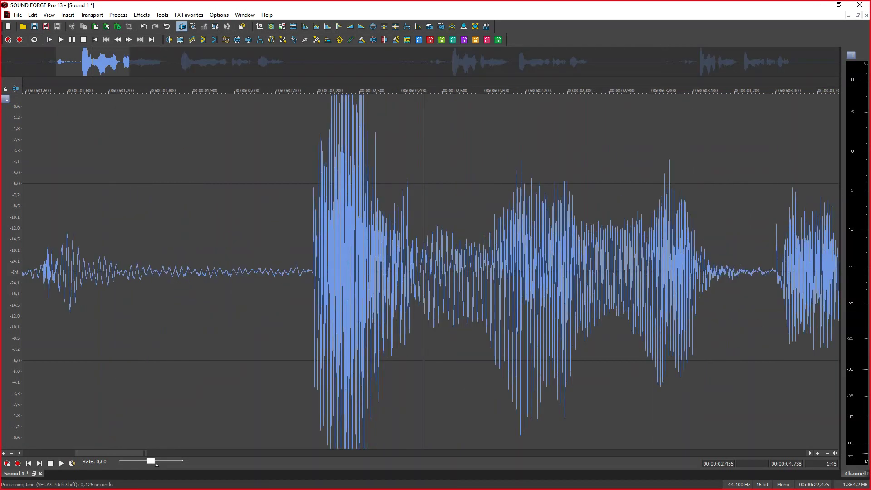
key(Down)
key(Down)
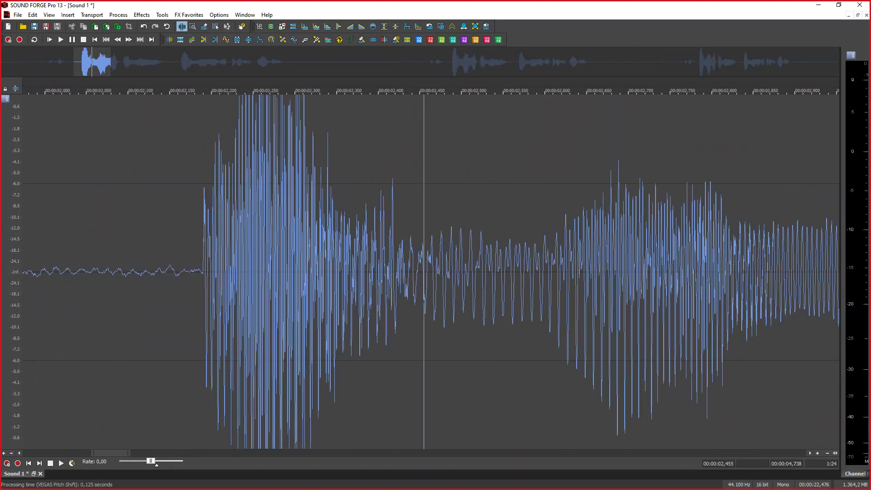
key(Down)
key(Down)
key(Down)
key(Down)
key(Down)
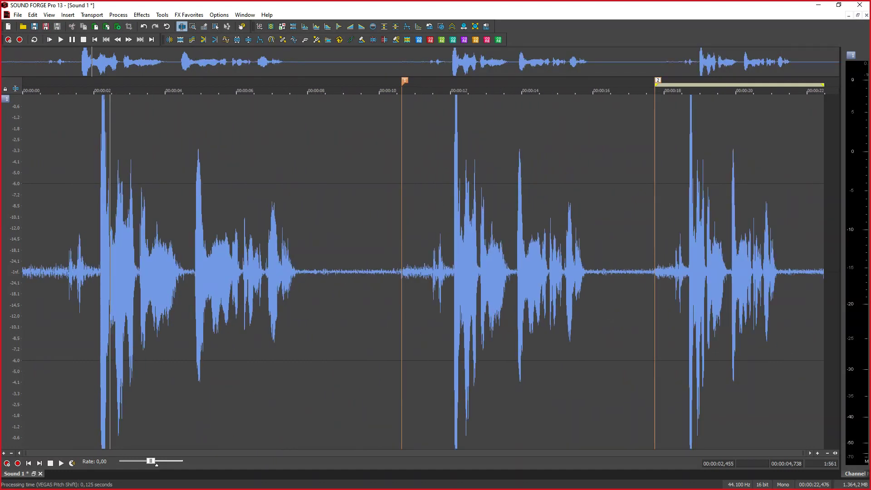
Magnify the first take around 2.455 s to 1:4 to examine its individual waves
key(Up)
key(Up)
key(Up)
key(Up)
key(Up)
key(Up)
key(Up)
key(Up)
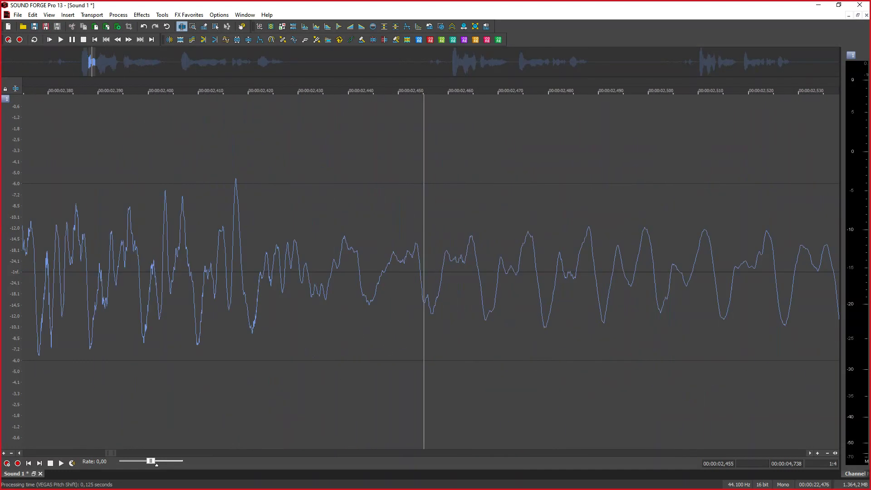
Magnify the first take around 2.455 s to 1:1 and play it on to about 4.036 s
key(Up)
key(Up)
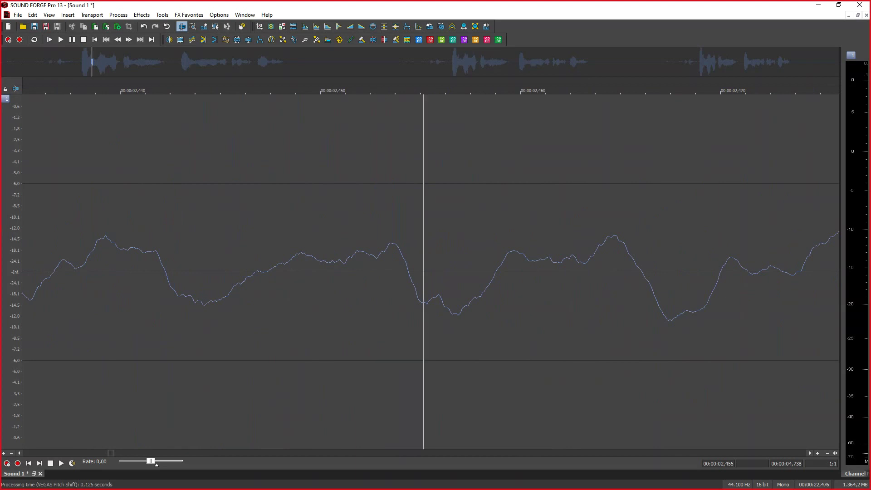
key(space)
key(space)
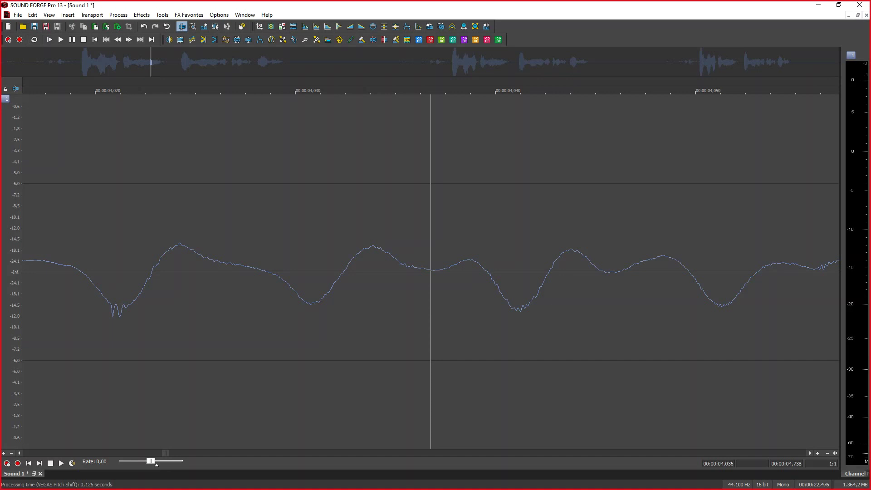
View the whole file, and magnify the waves around 4.036 s in stages to 1:1
key(ctrl+Down)
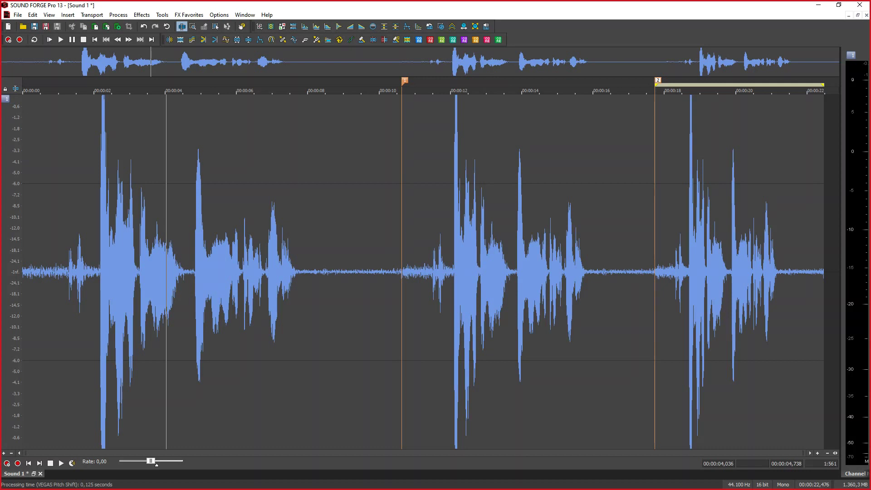
key(Up)
key(Up)
key(Up)
key(Up)
key(Up)
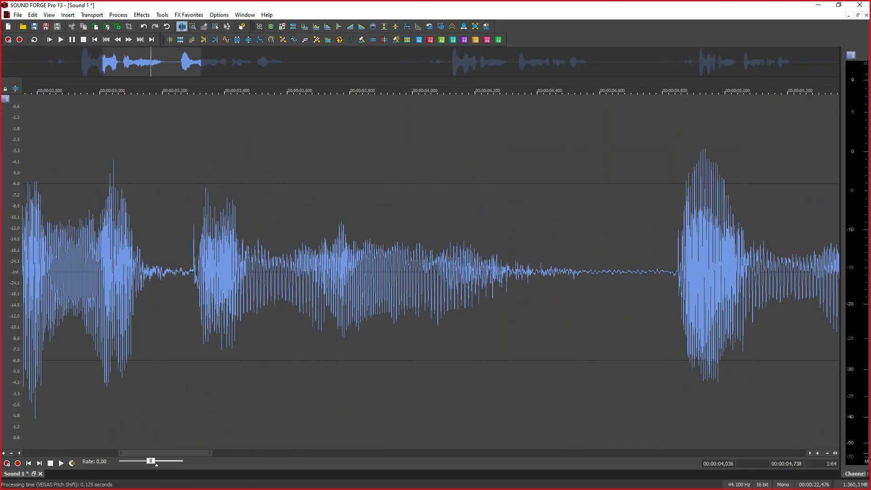
key(Up)
key(Up)
key(Up)
key(Up)
key(Up)
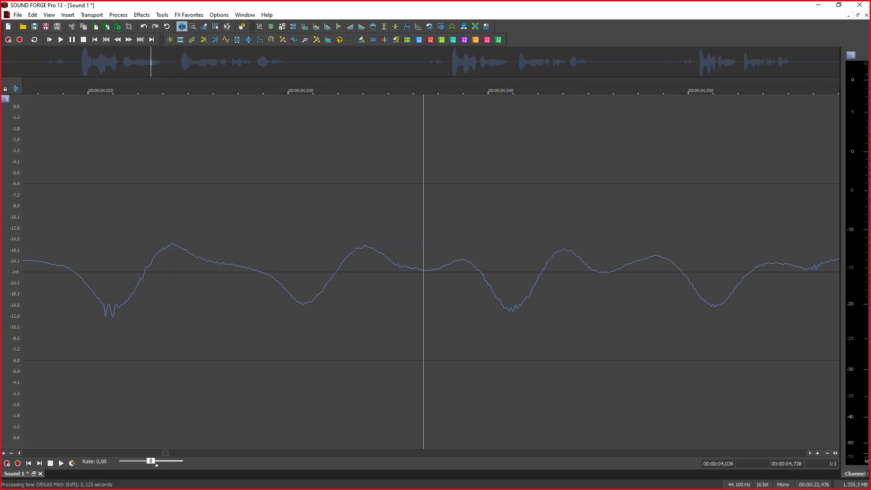
Select the waves from about 4.022 to 4.055 s and show them within their surroundings at 1:12
drag(131, 272, 801, 272)
key(Down)
key(Down)
key(Down)
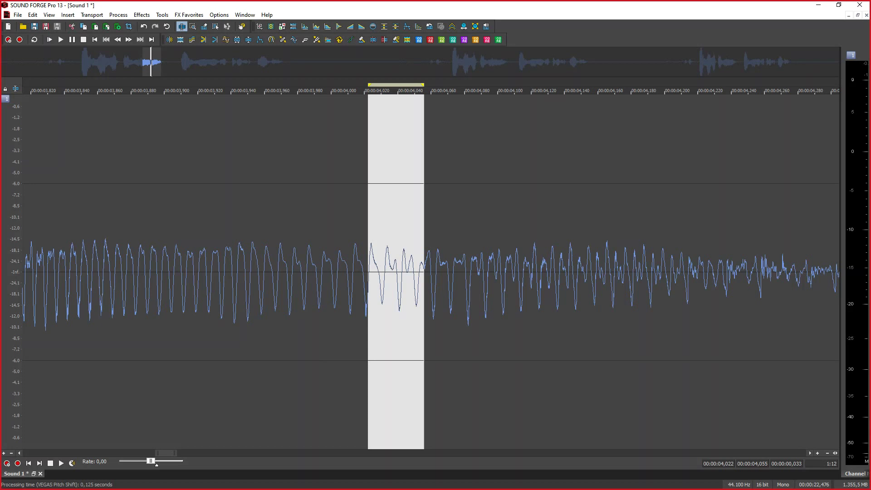
Switch to Firefox, search for "bonecas tomasa jeferson" in a new tab and accept the corrected query "bonecas thomas jefferson"
click(819, 5)
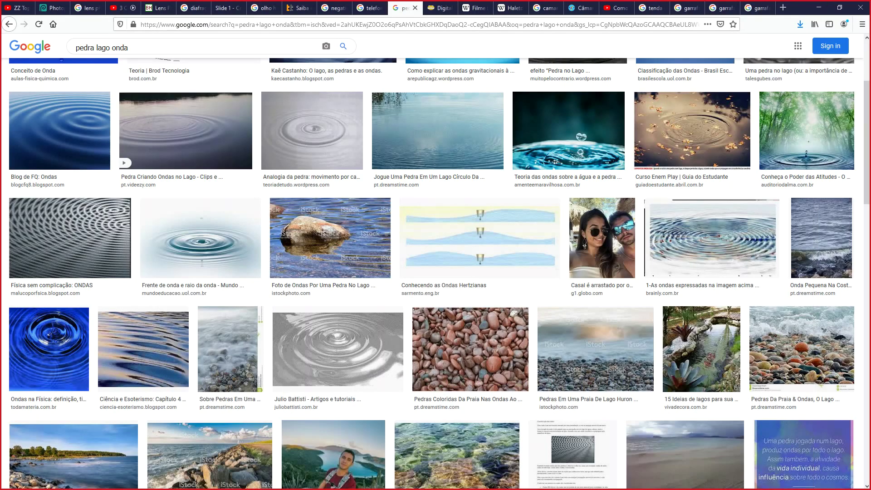
key(ctrl+t)
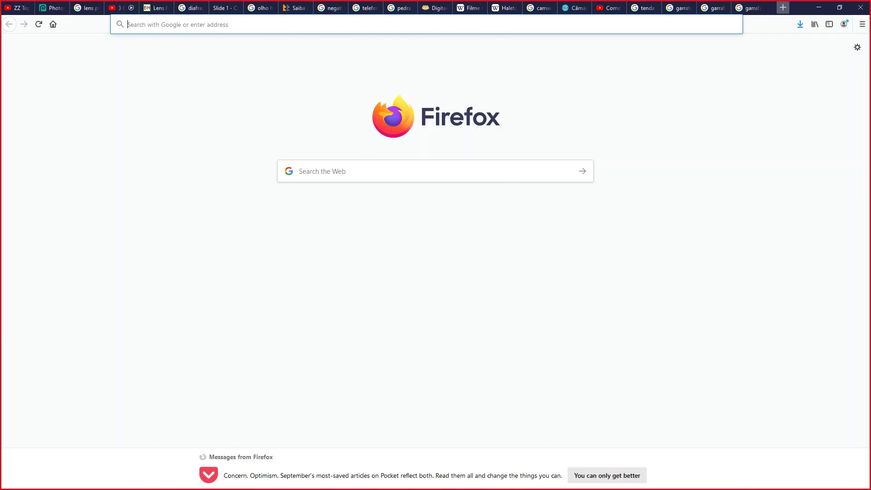
text(bone)
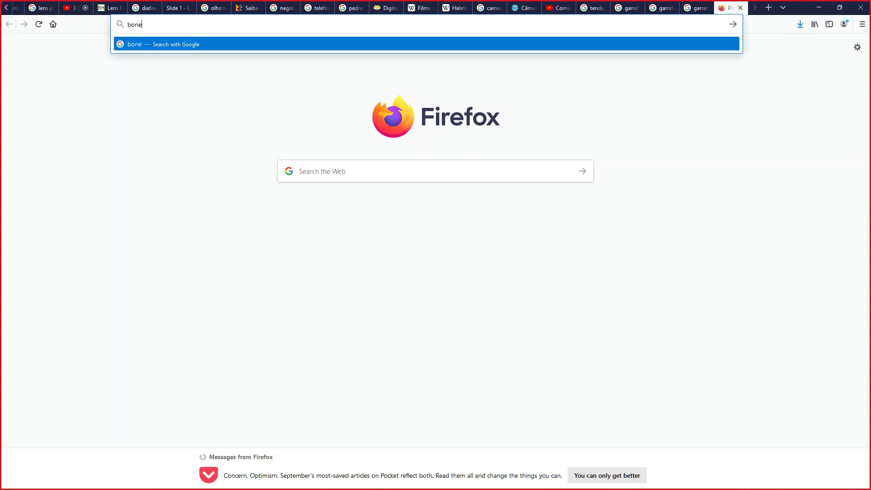
text(cas tomasa jeferson)
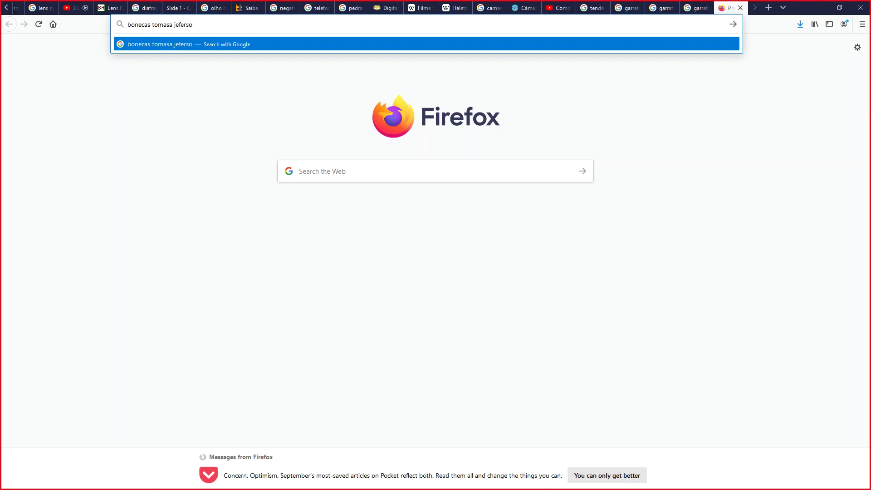
key(Return)
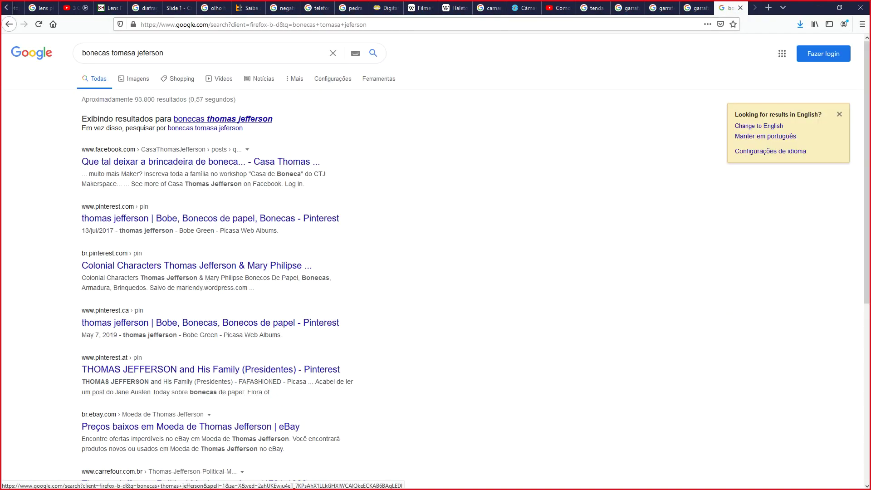
click(223, 119)
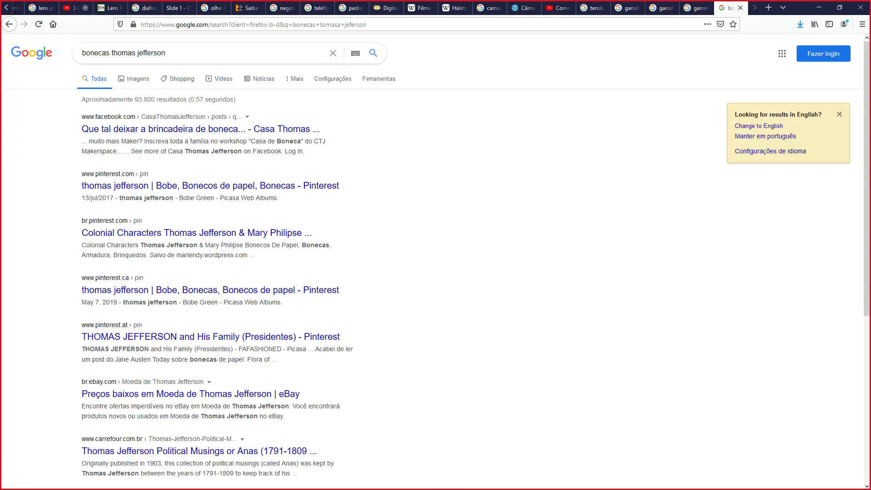
Refine the doll search by adding "gizmodo" to the query
click(166, 53)
text(gizmodo)
key(Return)
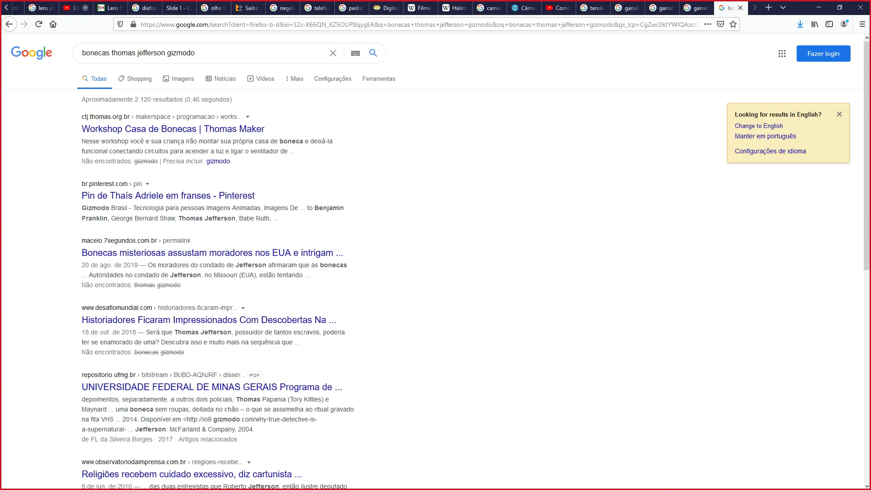
Reduce the query to "bonecas" and search for "bonecas audio seculo 19"
double_click(183, 54)
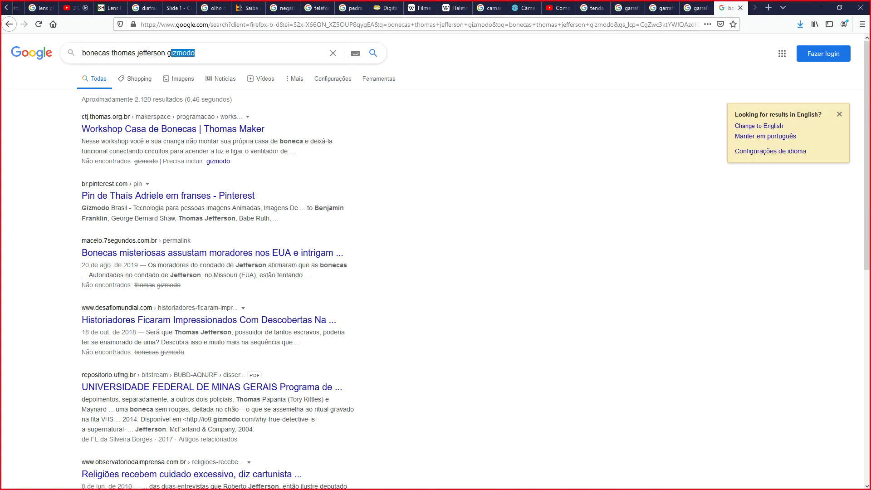
key(BackSpace)
key(BackSpace)
key(BackSpace)
key(BackSpace)
key(BackSpace)
key(BackSpace)
key(BackSpace)
key(BackSpace)
key(BackSpace)
key(BackSpace)
key(BackSpace)
key(BackSpace)
key(BackSpace)
key(BackSpace)
key(BackSpace)
key(BackSpace)
key(BackSpace)
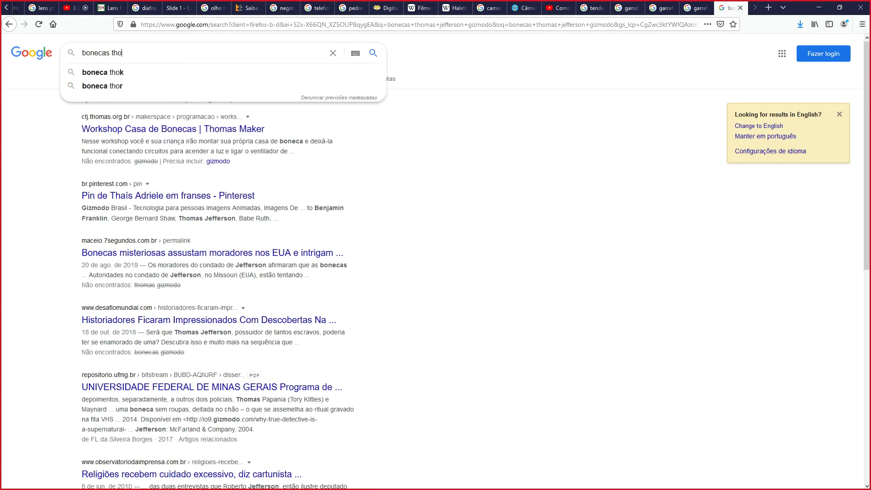
text(au)
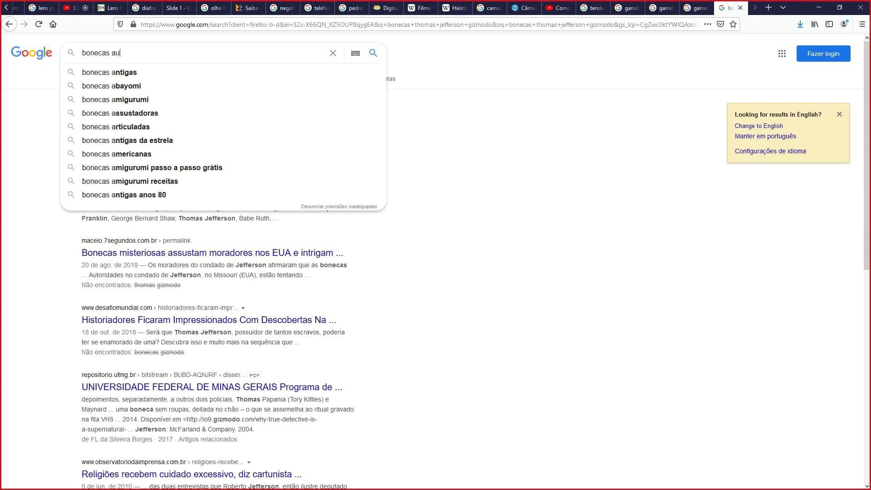
text(dio seculo 19)
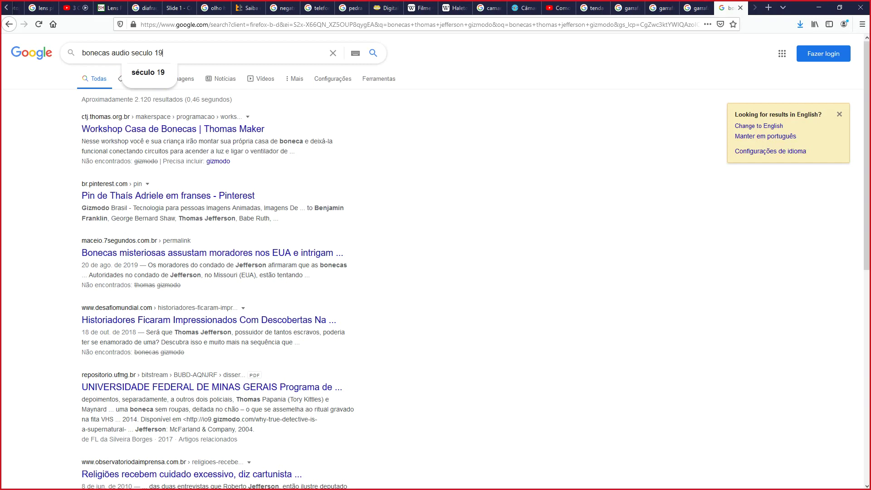
key(Return)
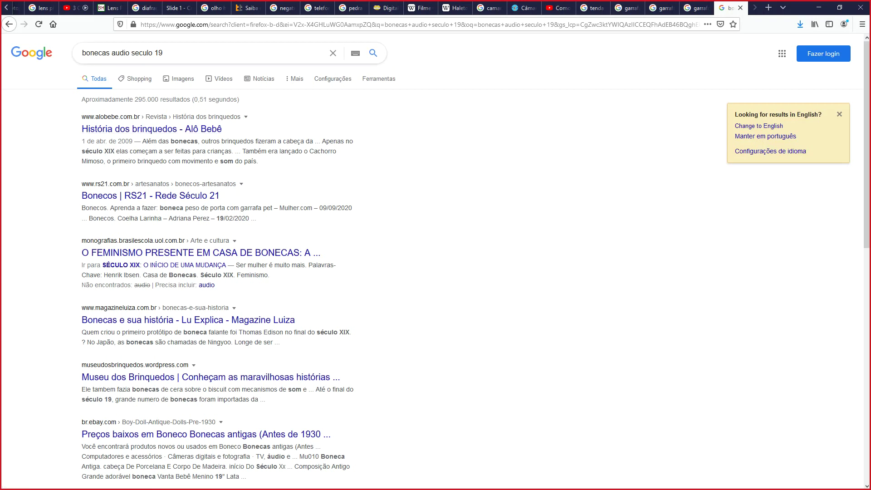
Search for "recuperram audio gravacoes boneca" and accept the suggested spelling "recuperar audio gravacoes boneca"
click(204, 53)
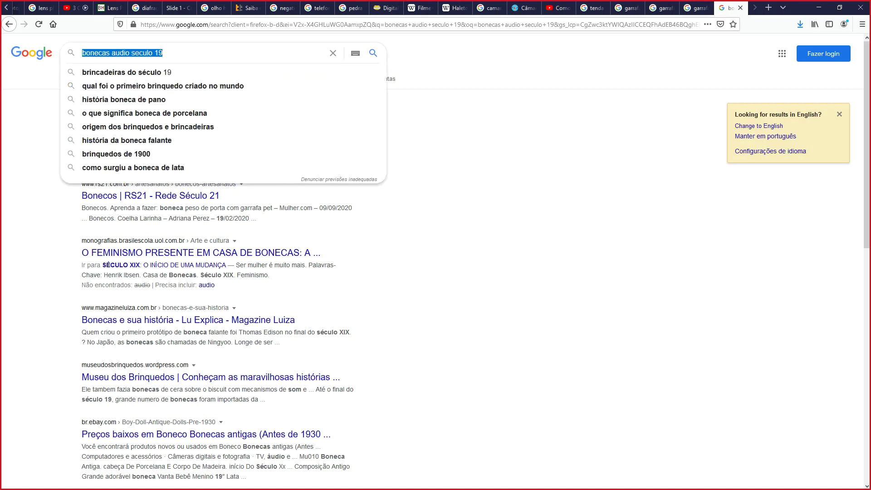
text(recuper)
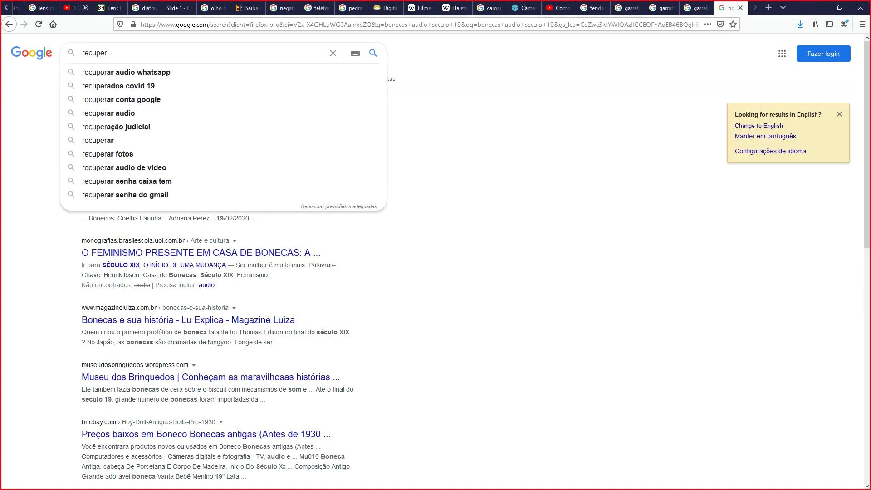
text(ram au)
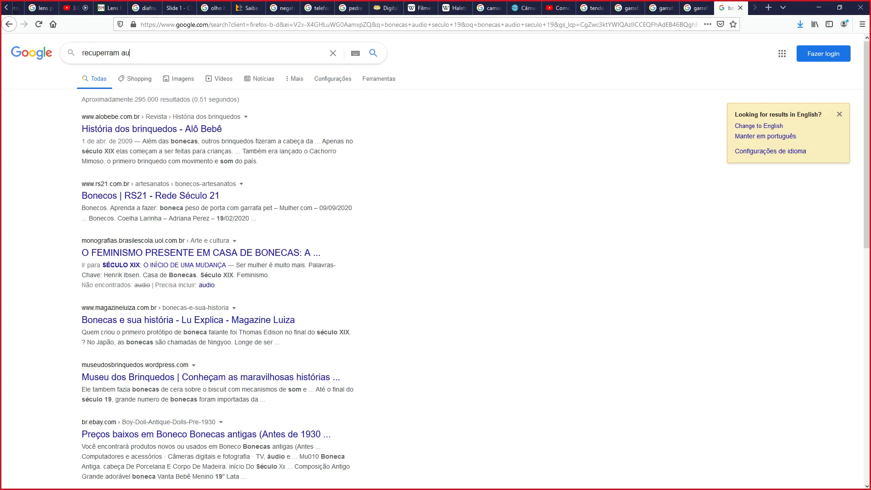
text(dio gr)
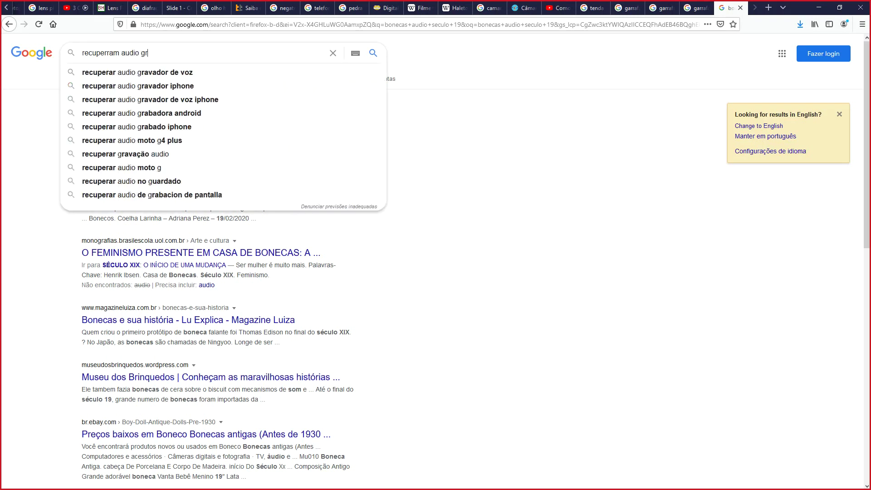
text(avacoe)
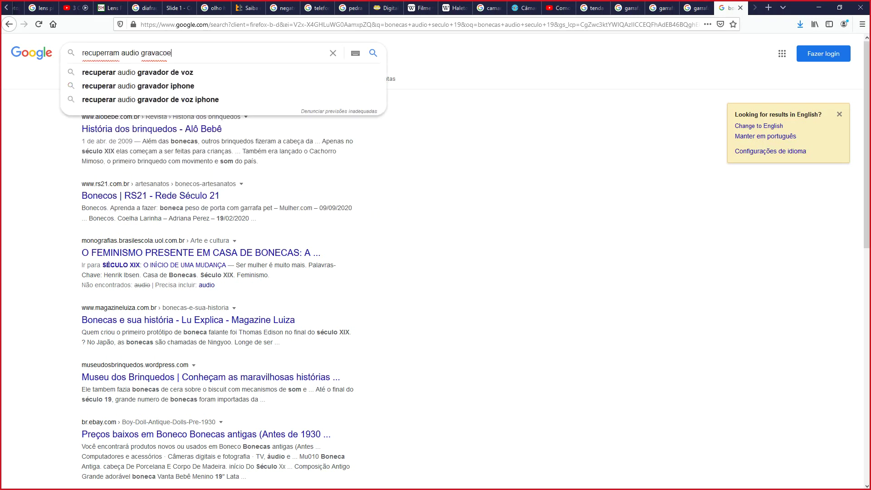
text(s boneca)
key(Return)
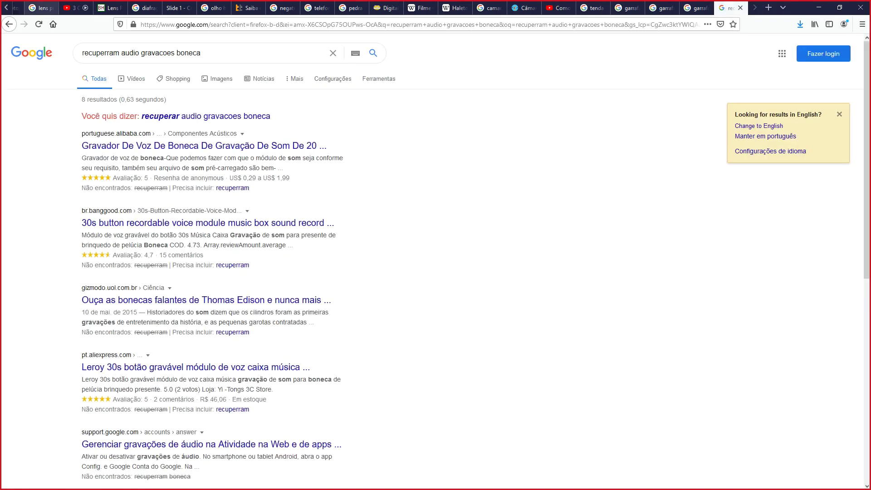
click(206, 116)
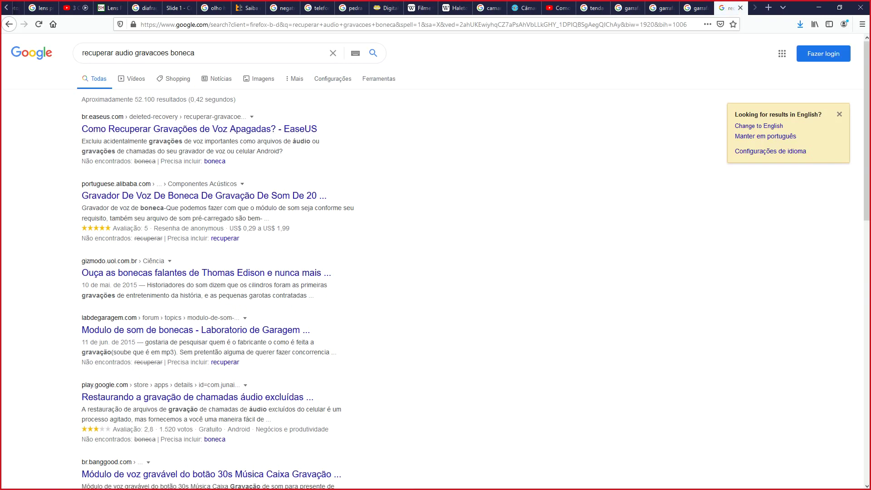
Open the fatosdesconhecidos article on Thomas Edison's talking dolls in a new tab and view its "Tecnologia inovadora" section
scroll(206, 129, down, 8)
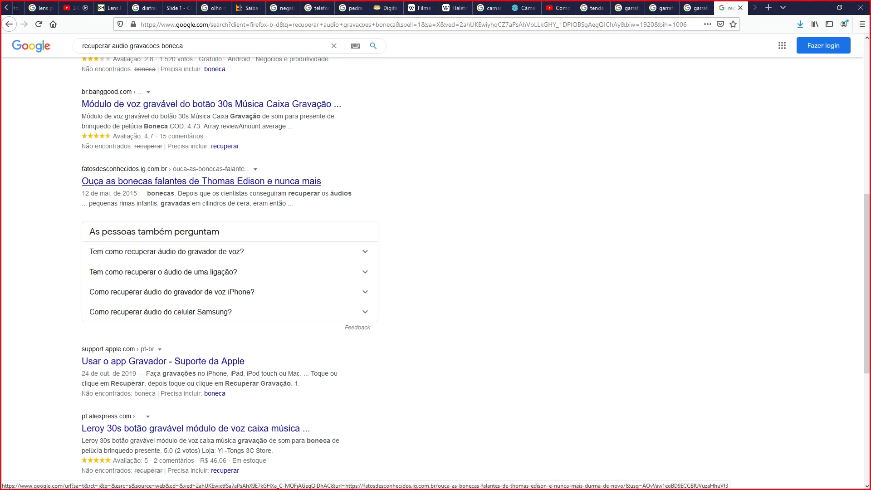
middle_click(201, 181)
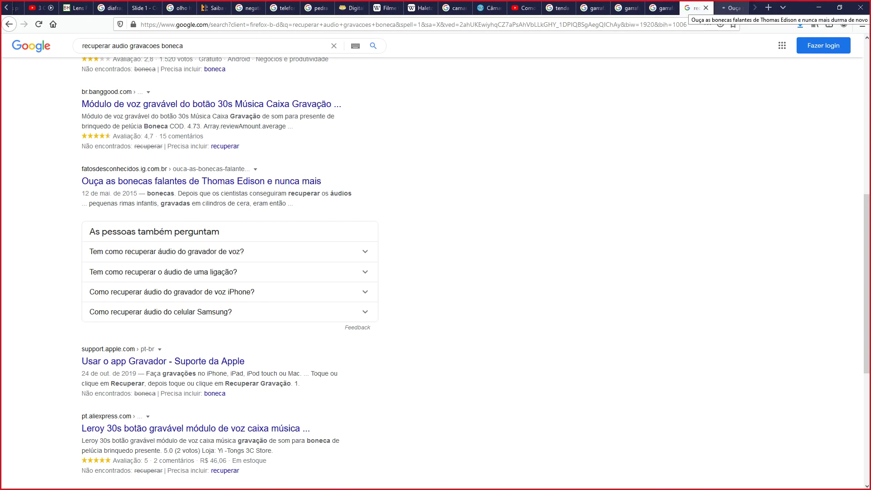
click(731, 7)
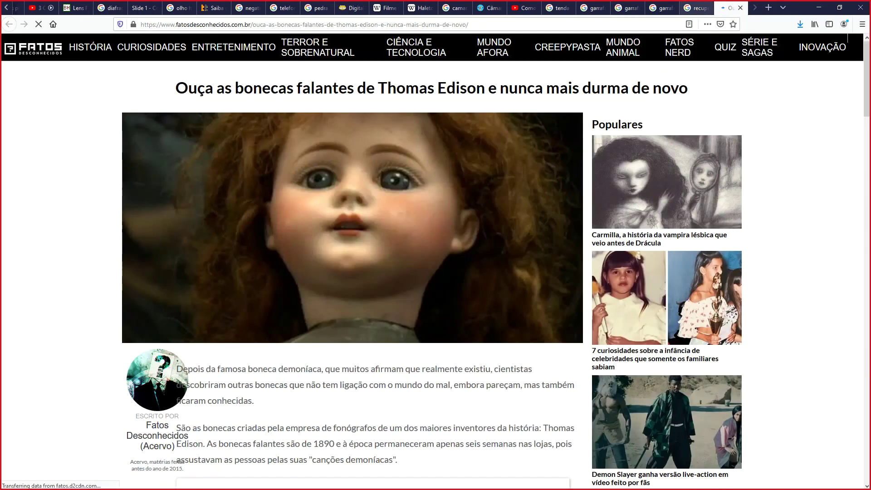
scroll(436, 261, down, 10)
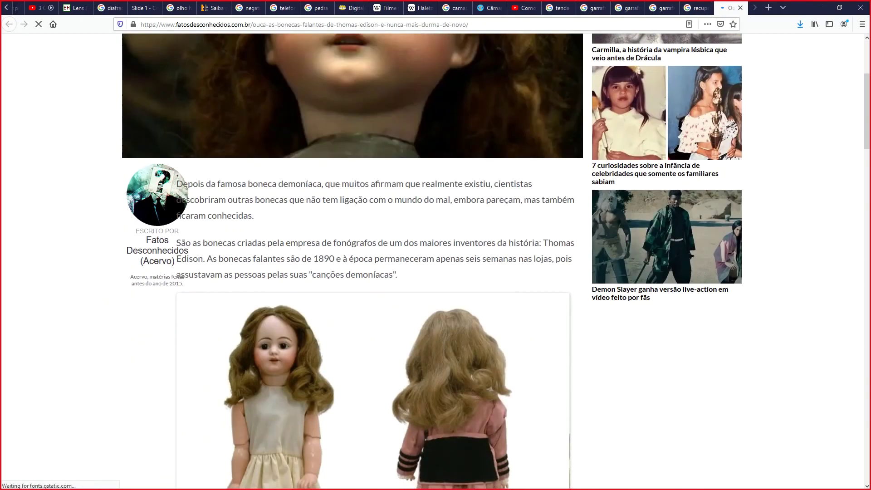
scroll(435, 272, down, 7)
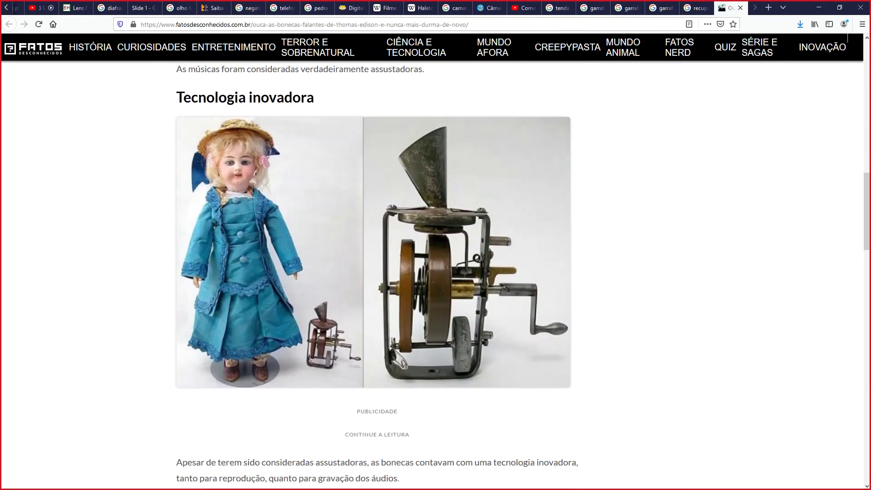